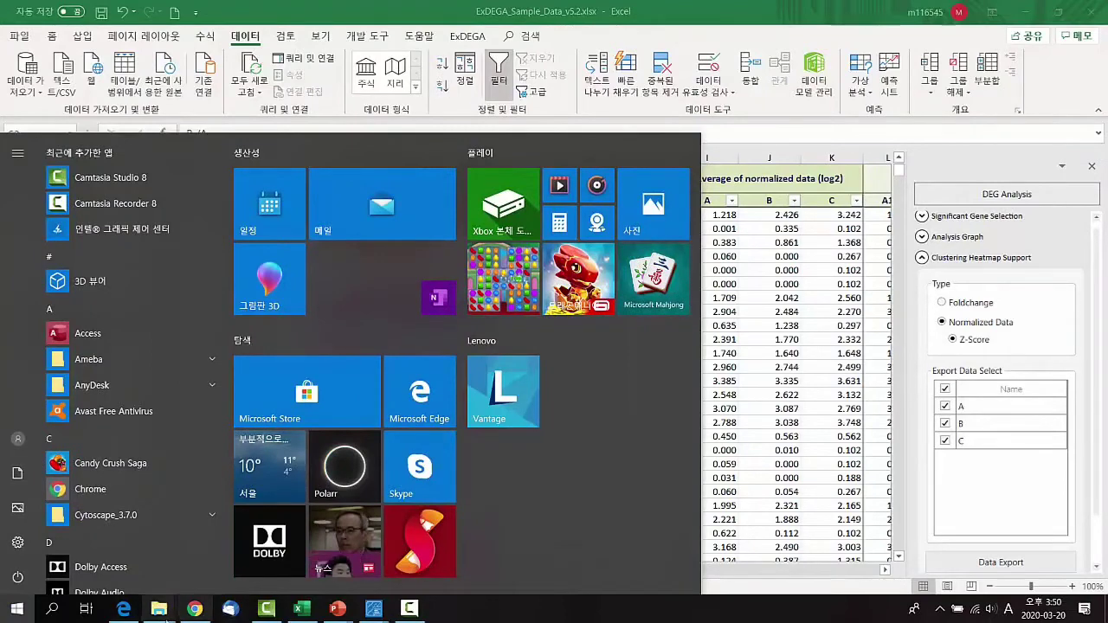
- Switch to Chrome, search Google for cytoscape, and open the official cytoscape.org website
left_click(194, 609)
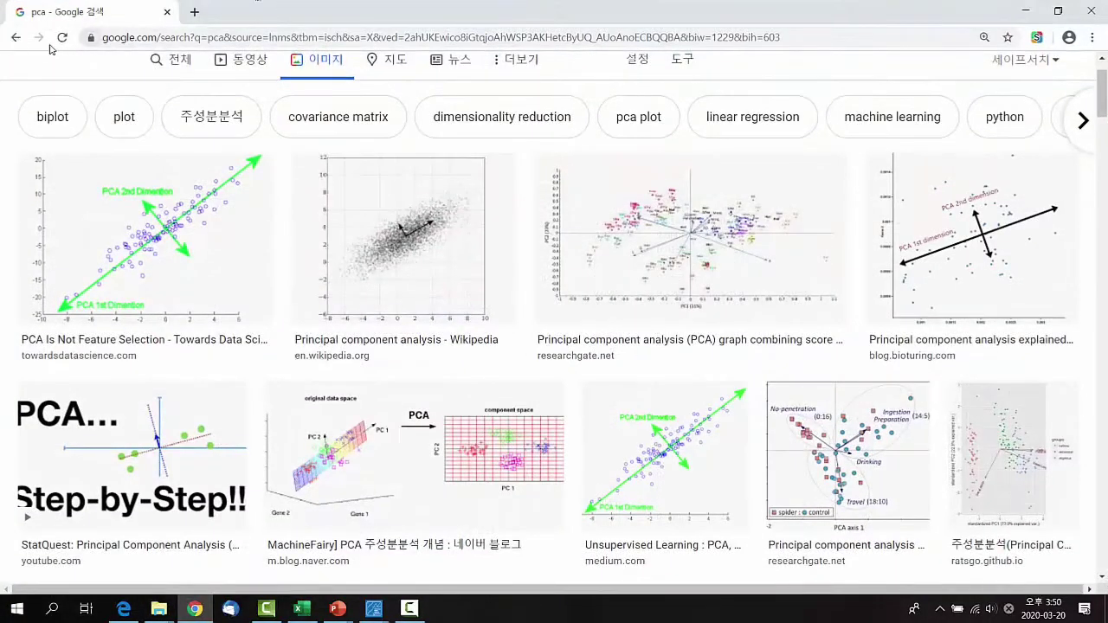
scroll(54, 69, "up", 2)
left_click(52, 95)
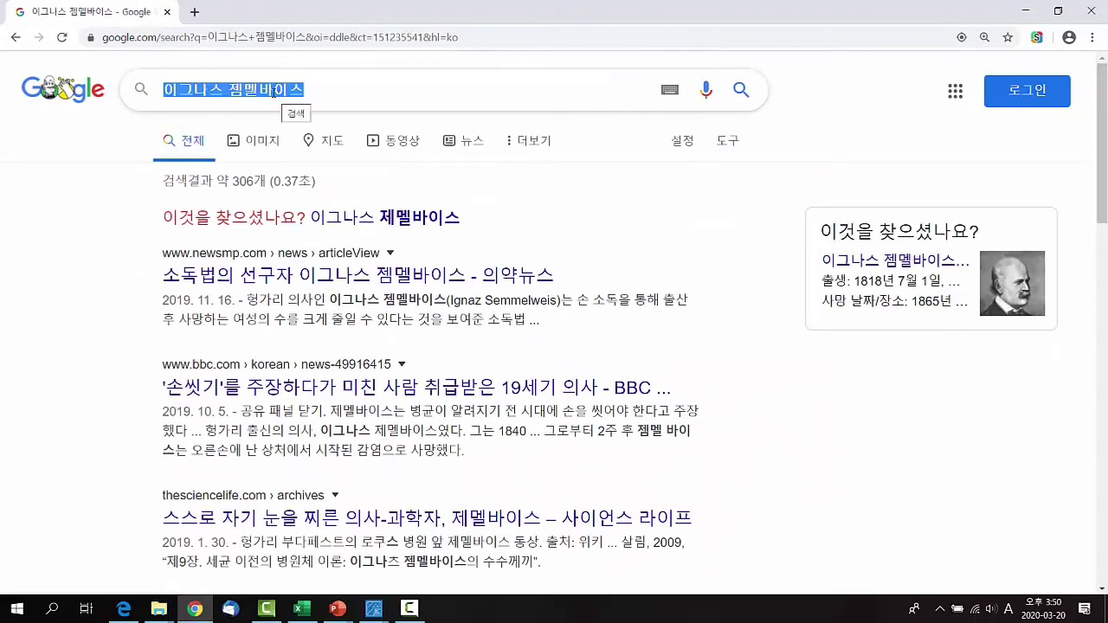
type("cytoscape")
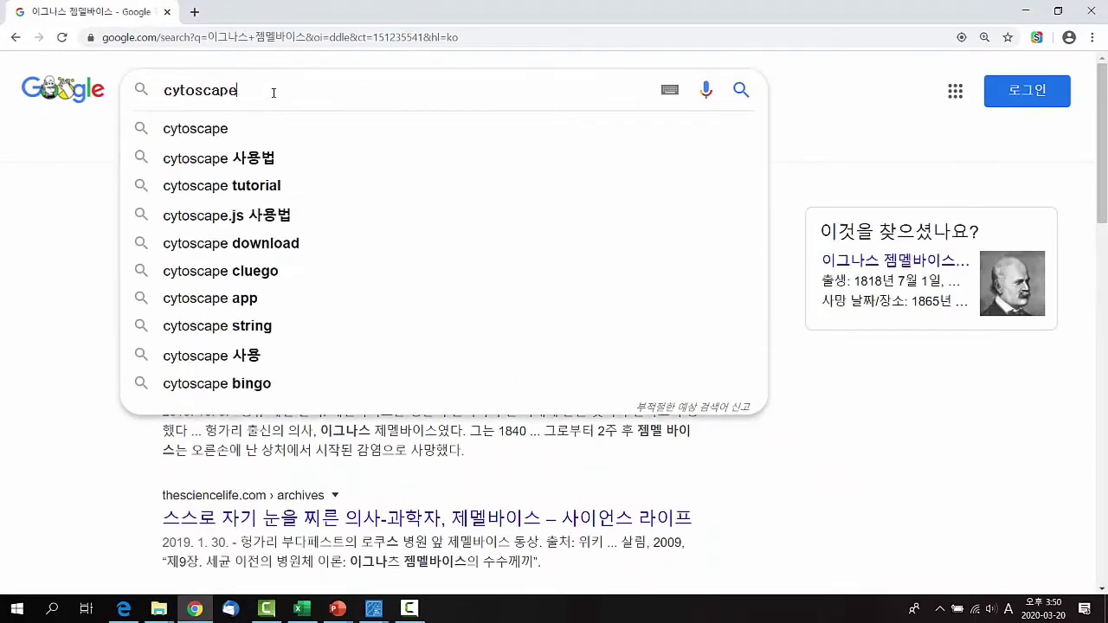
key("Return")
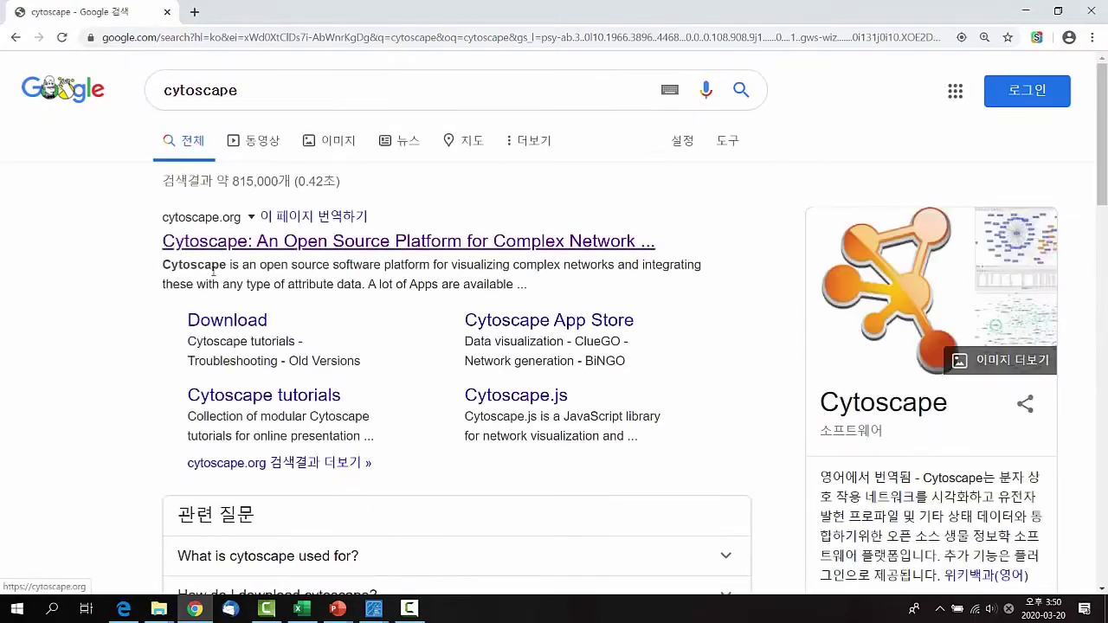
left_click(252, 249)
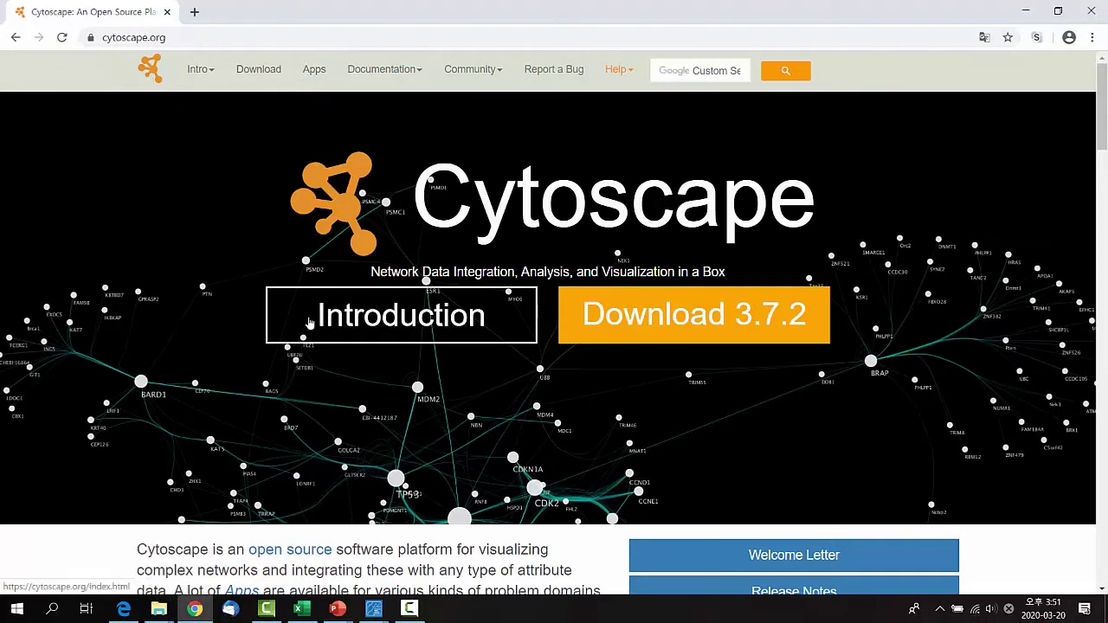
- Open the stringApp page in the Cytoscape App Store and review its description and supported query types
left_click(314, 71)
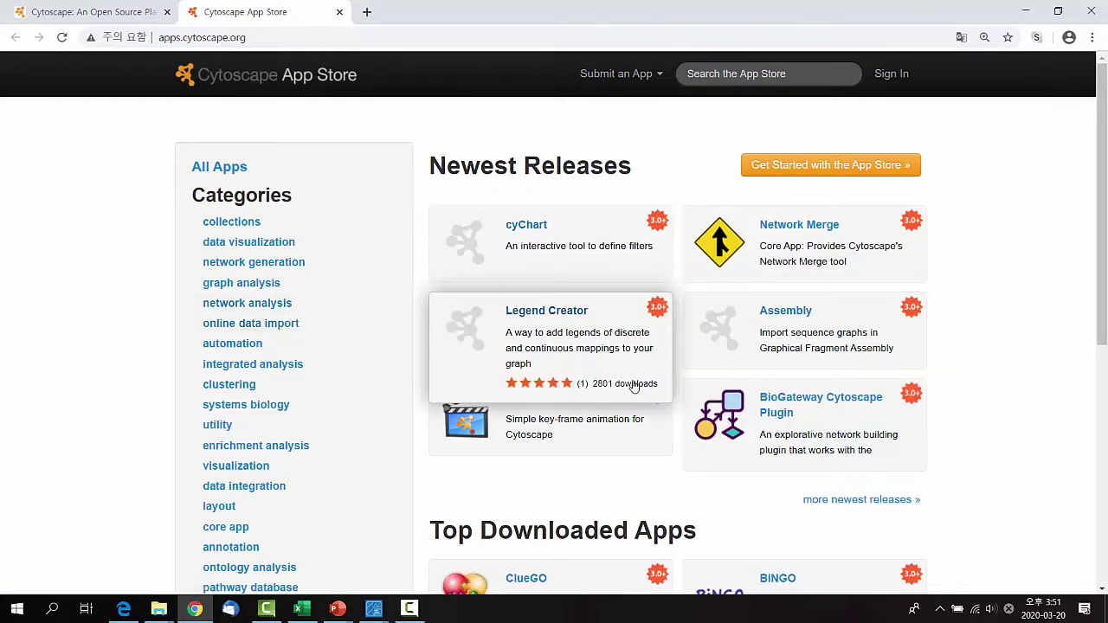
scroll(634, 387, "down", 3)
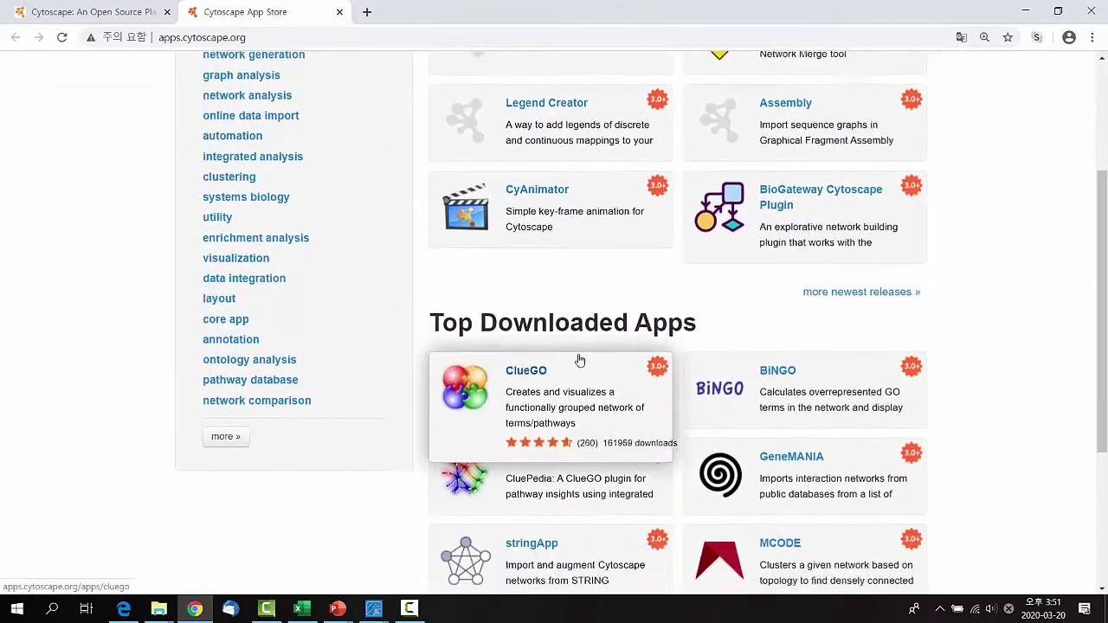
scroll(580, 360, "down", 1)
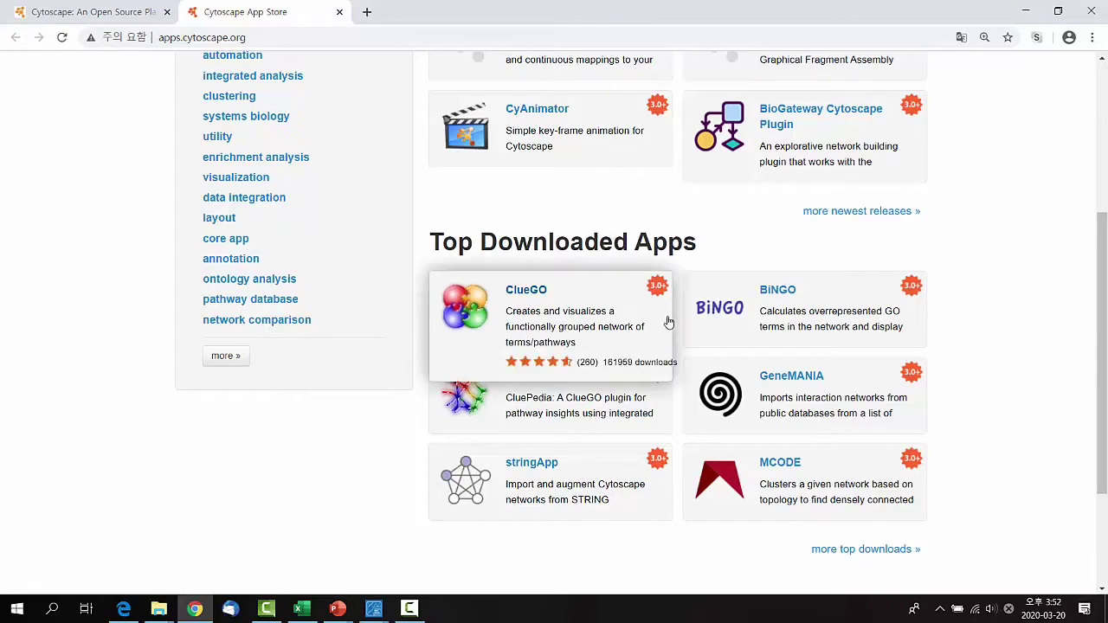
left_click(520, 486)
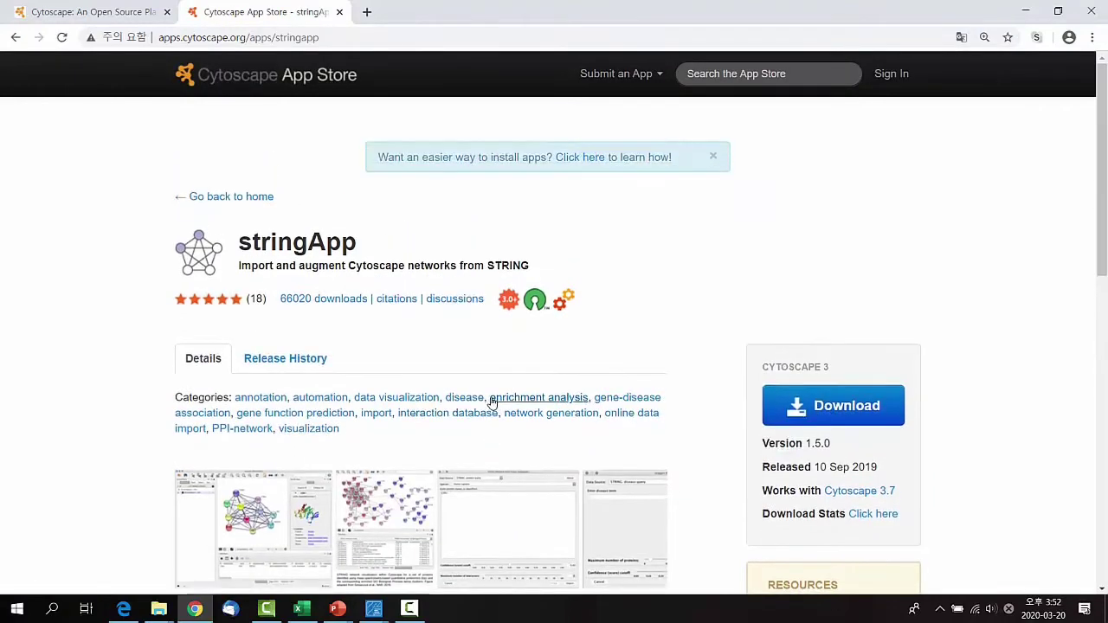
scroll(314, 368, "down", 3)
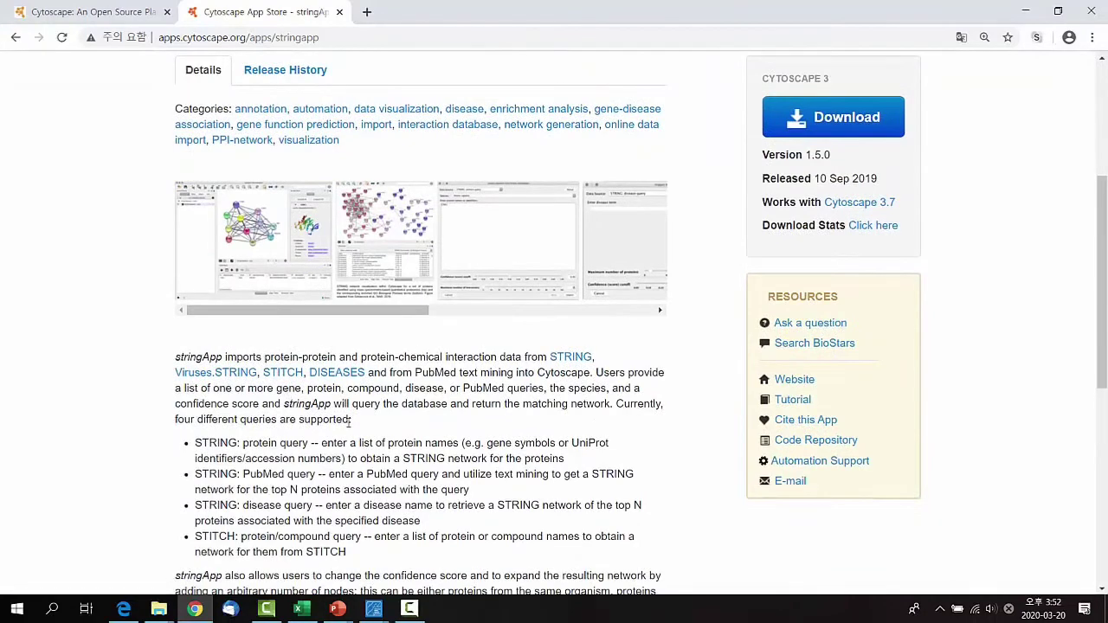
scroll(289, 392, "up", 1)
scroll(375, 464, "down", 2)
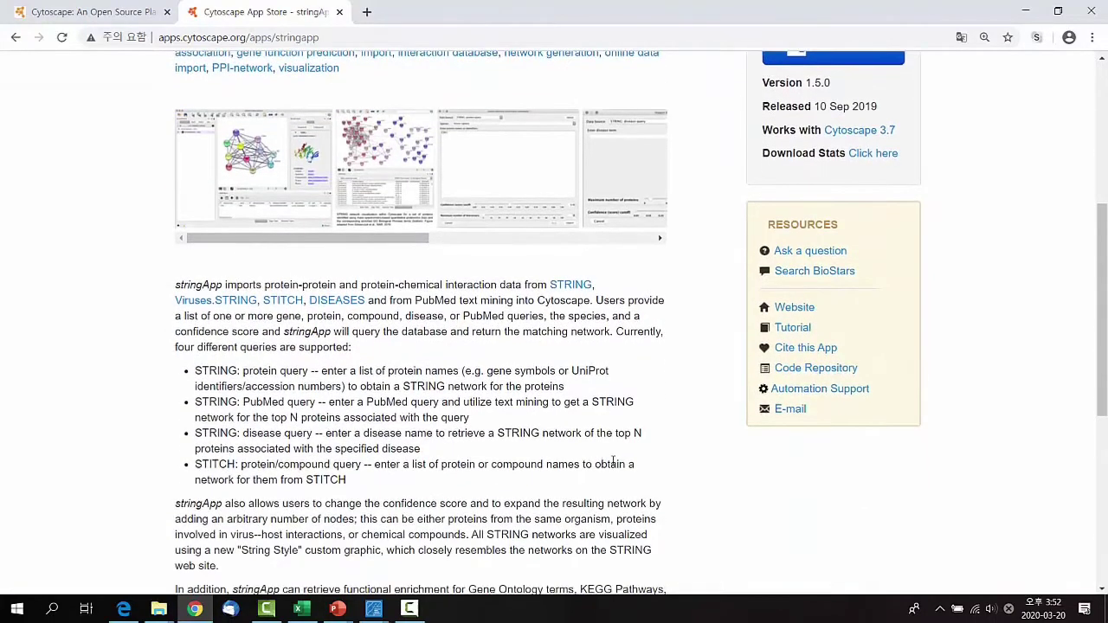
scroll(658, 464, "up", 2)
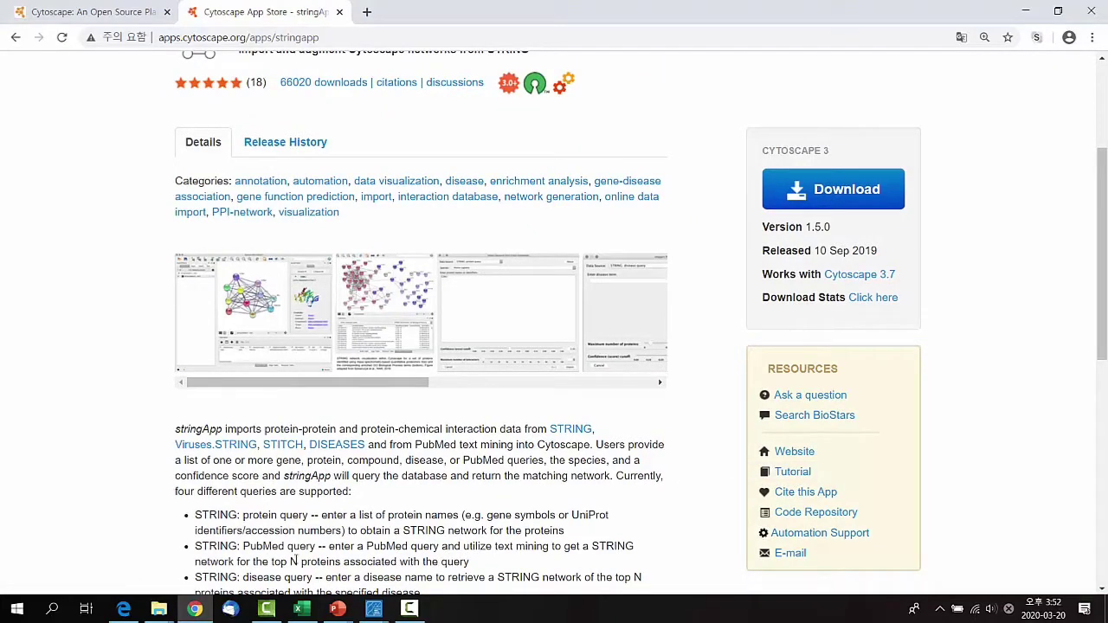
scroll(373, 339, "up", 2)
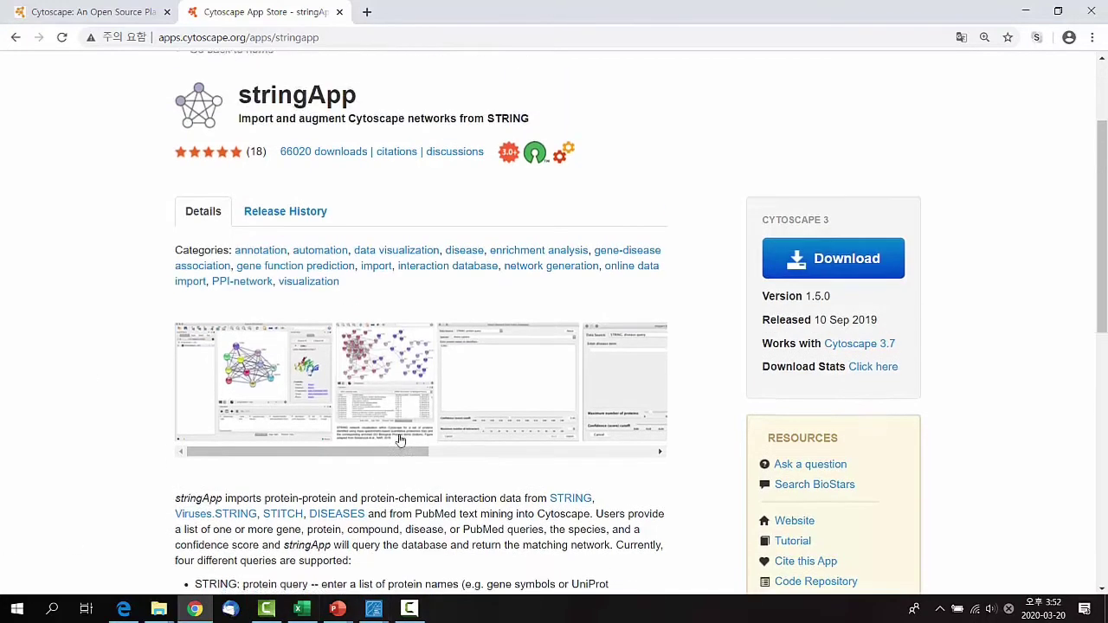
- Launch Cytoscape 3.7.0, dismiss the new version offer, and maximize the program window
left_click(16, 609)
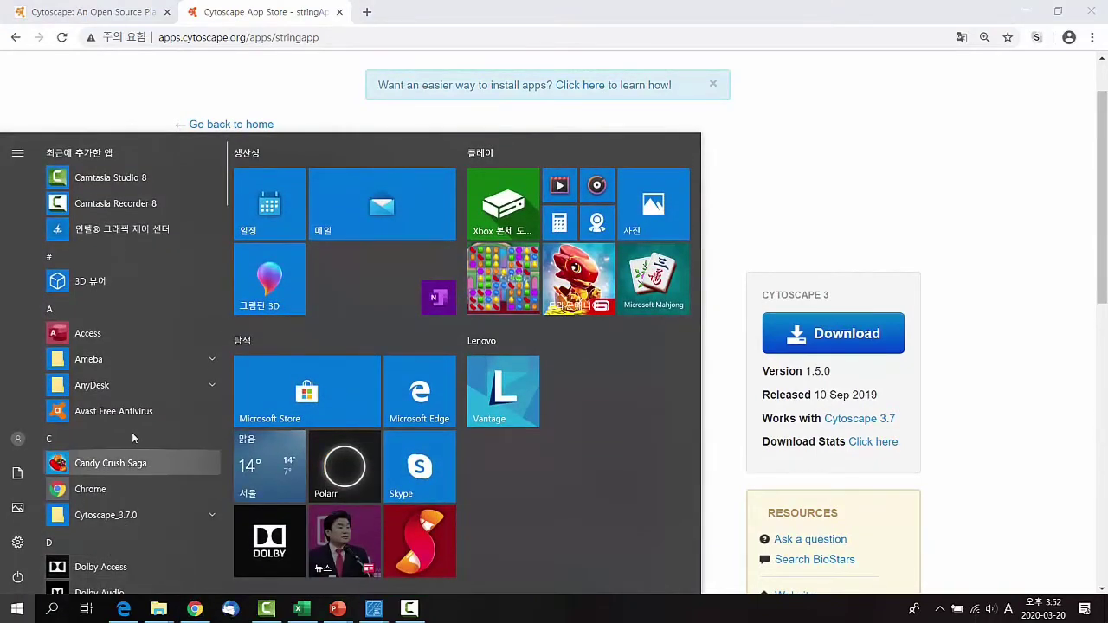
left_click(132, 516)
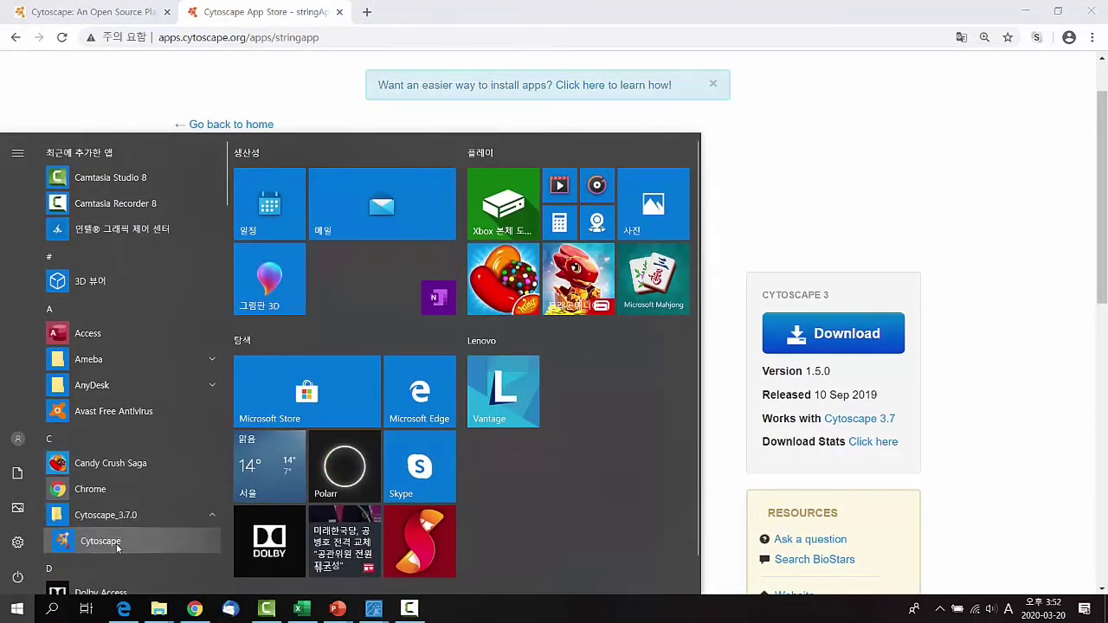
left_click(121, 543)
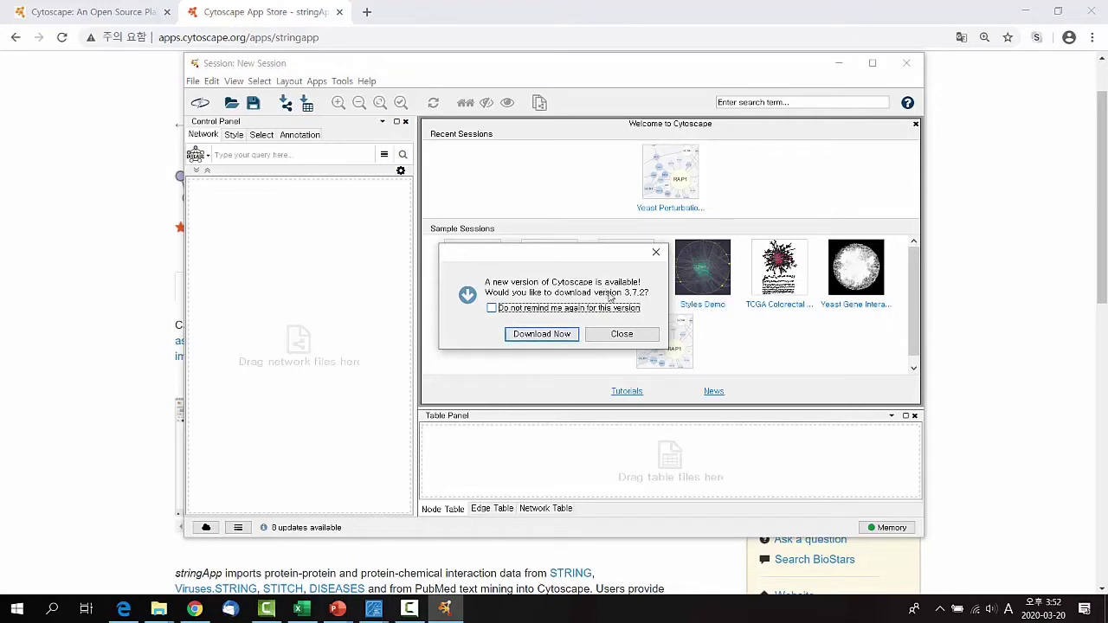
left_click(621, 335)
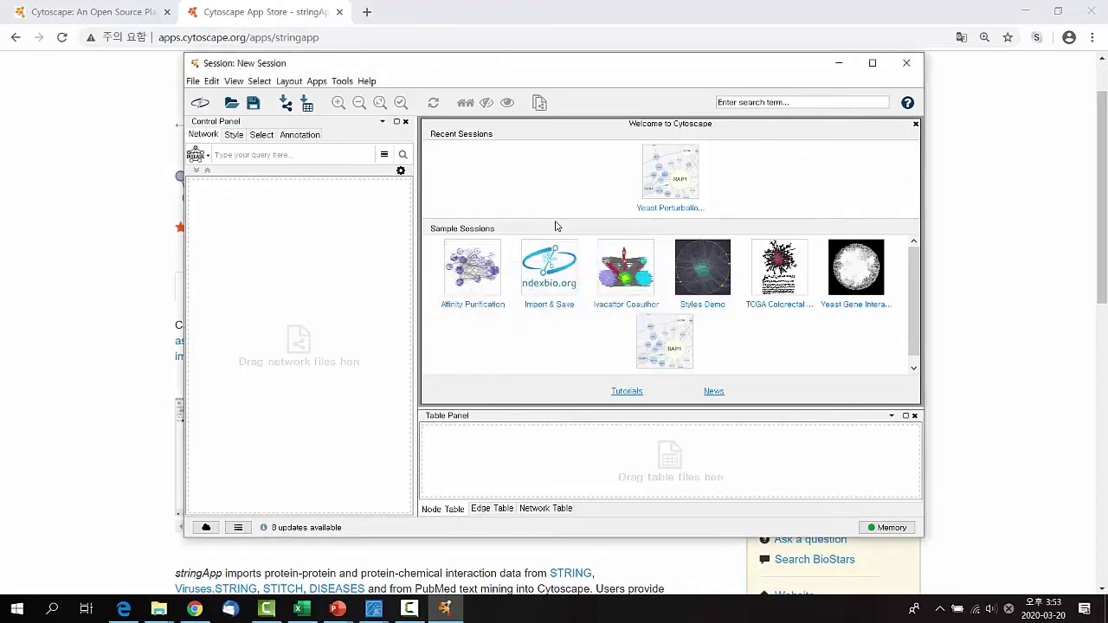
double_click(632, 64)
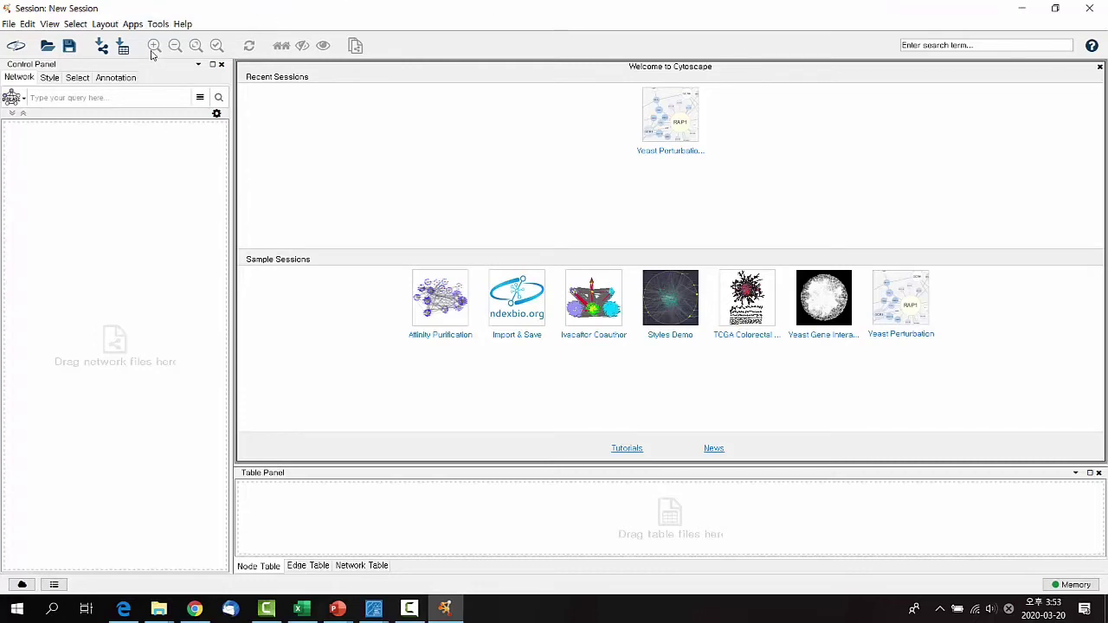
- Start importing a network from public databases with STRING: protein query as the data source
left_click(133, 25)
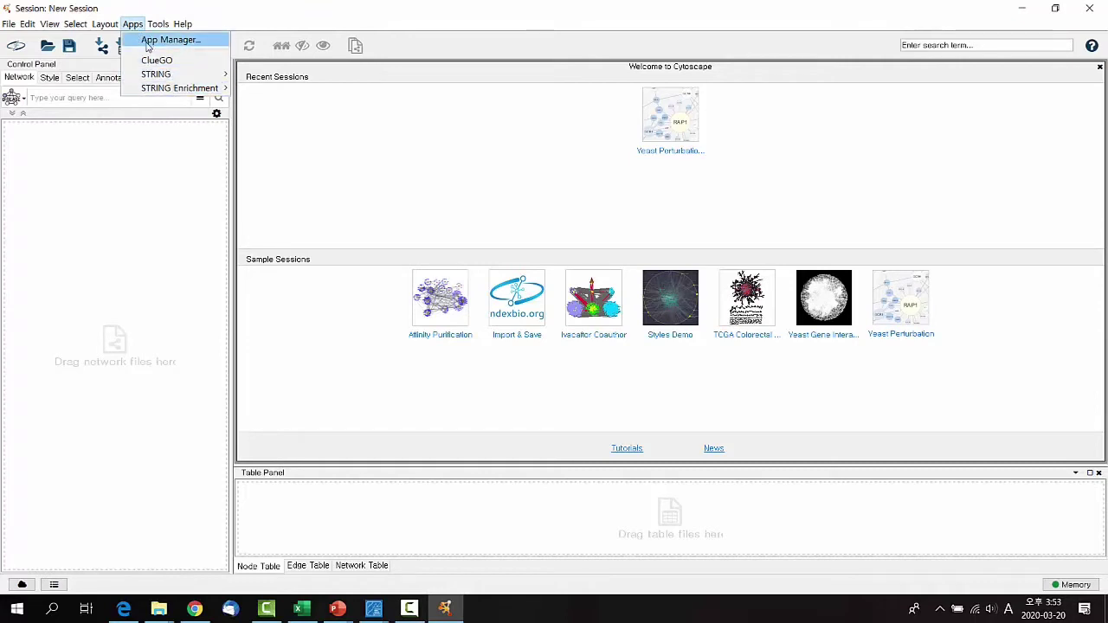
mouse_move(161, 87)
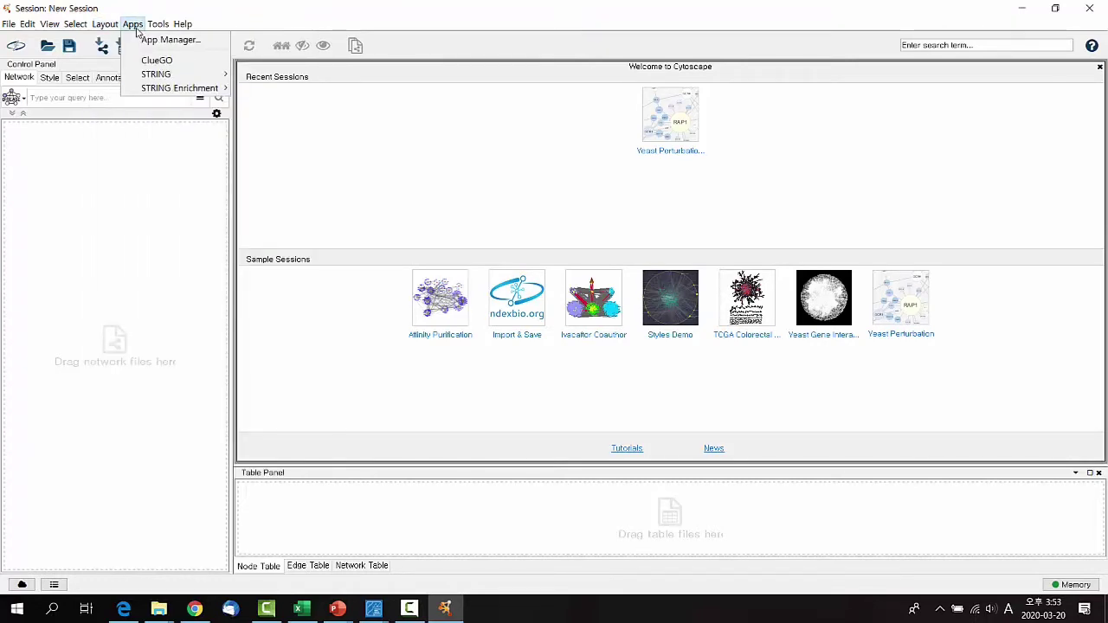
mouse_move(11, 23)
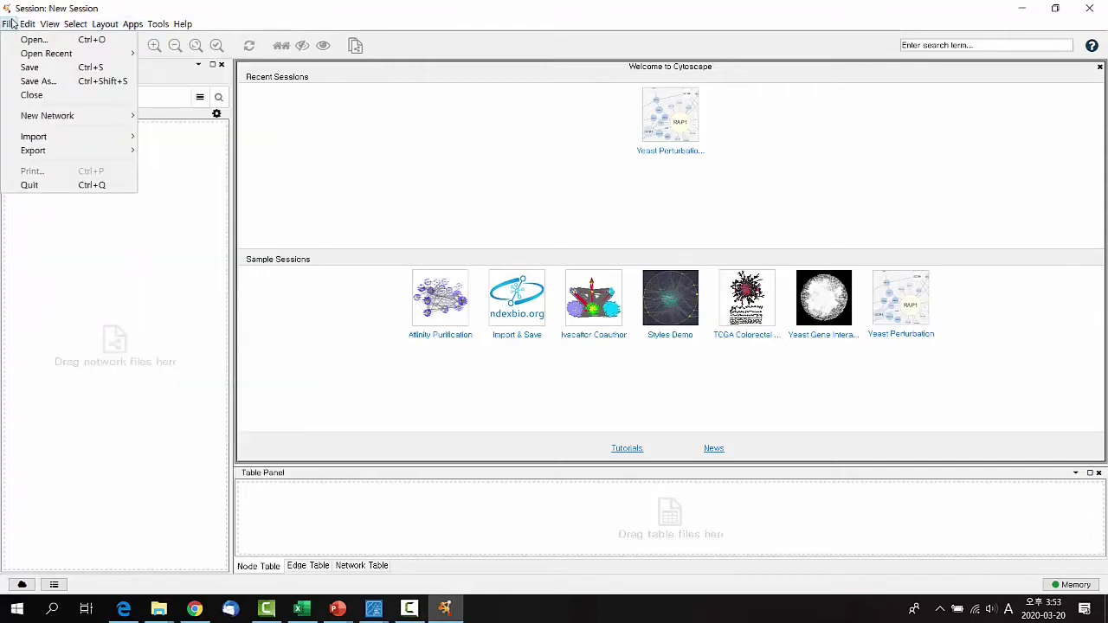
mouse_move(35, 142)
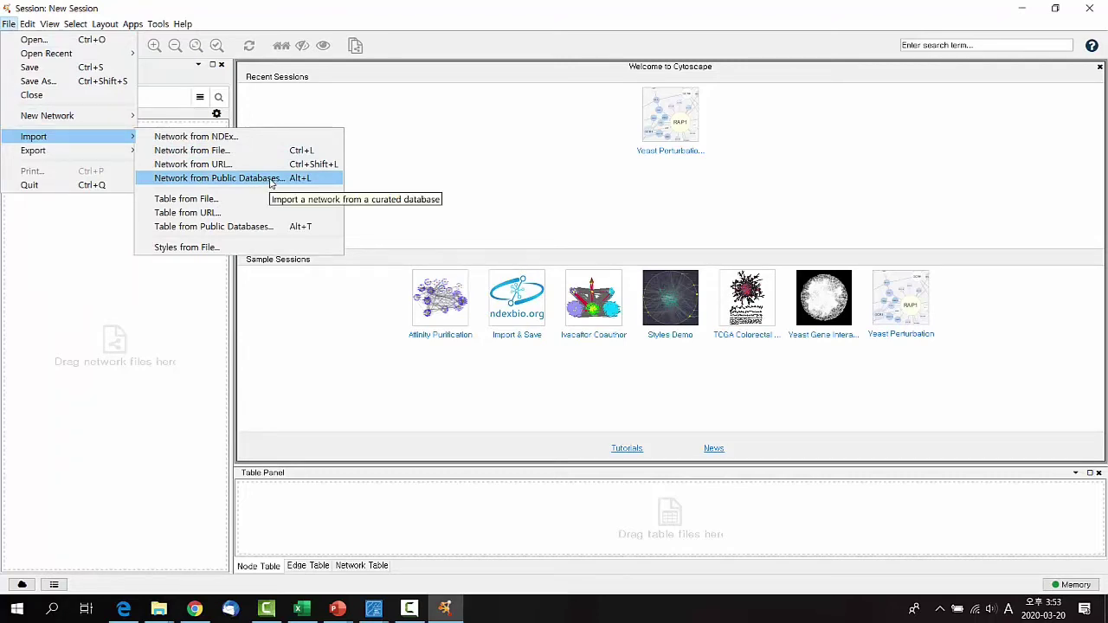
left_click(271, 180)
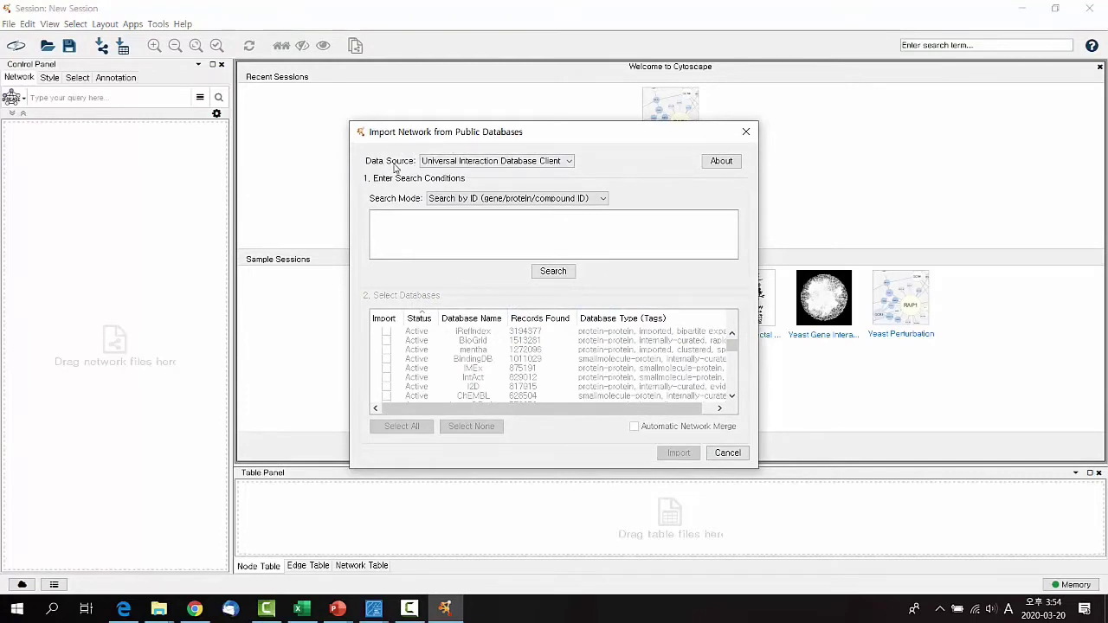
left_click(447, 163)
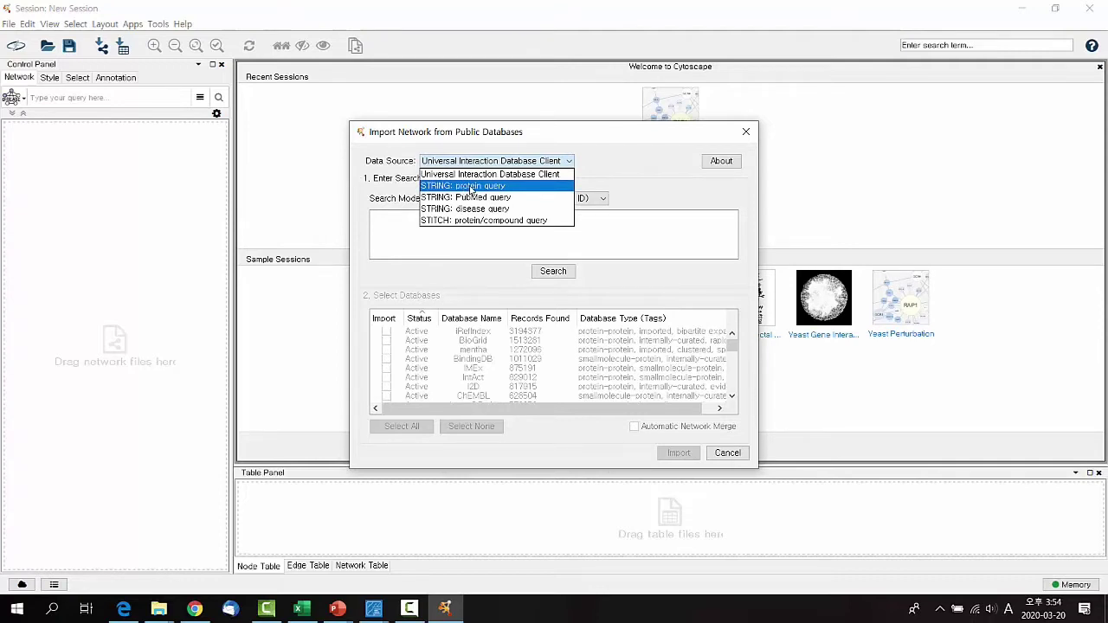
left_click(403, 166)
left_click(444, 164)
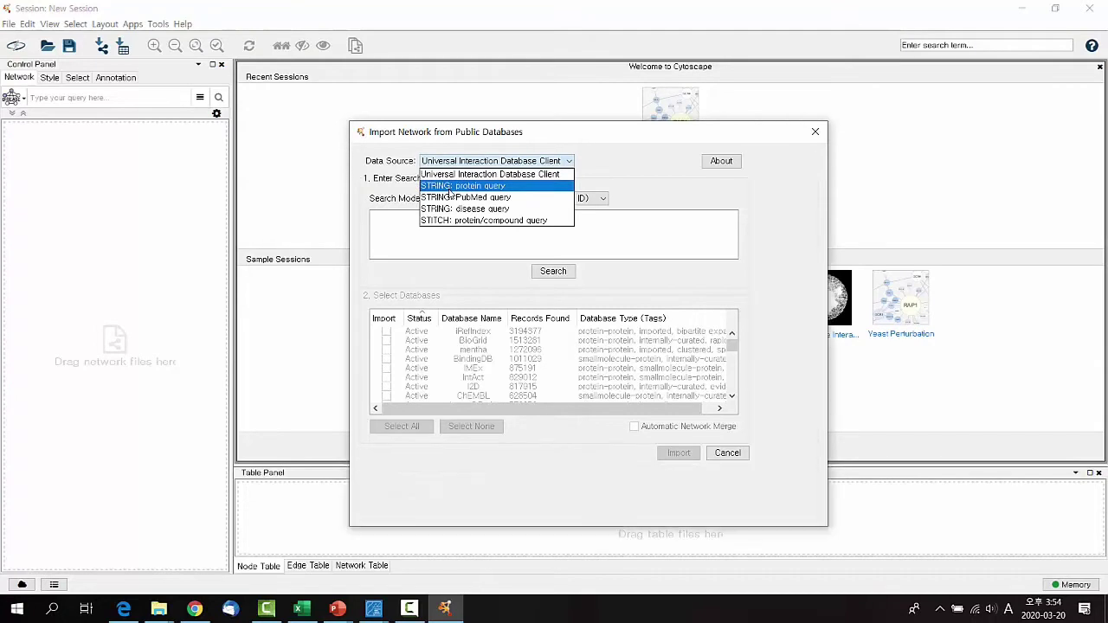
left_click(450, 189)
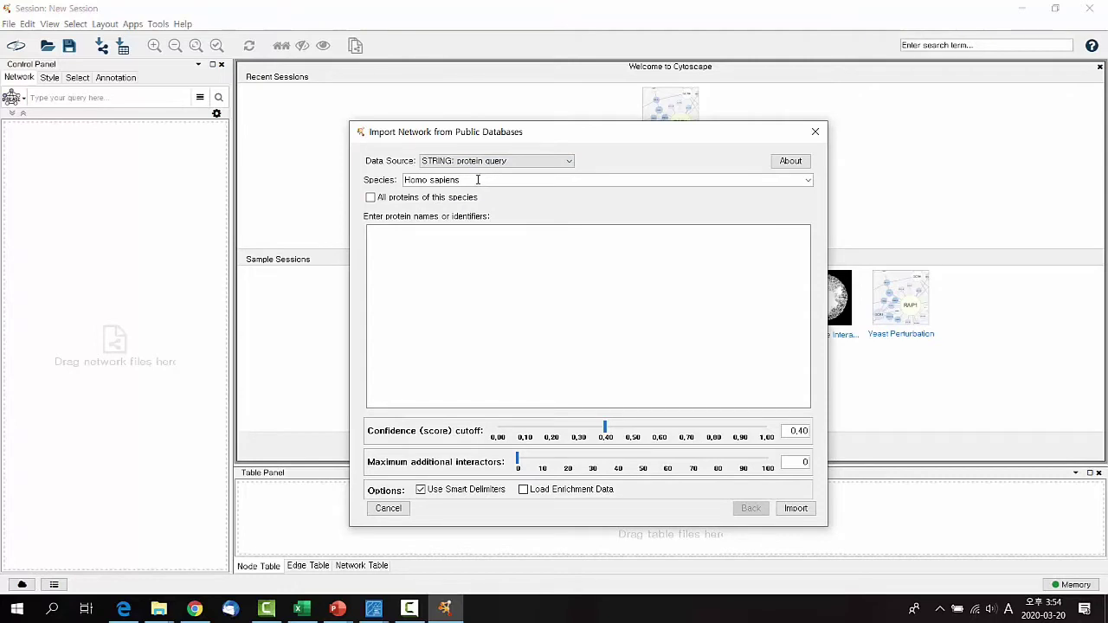
- Set the species of the STRING protein query to Mus musculus
triple_click(445, 178)
left_click(439, 180)
triple_click(469, 179)
type("mus ")
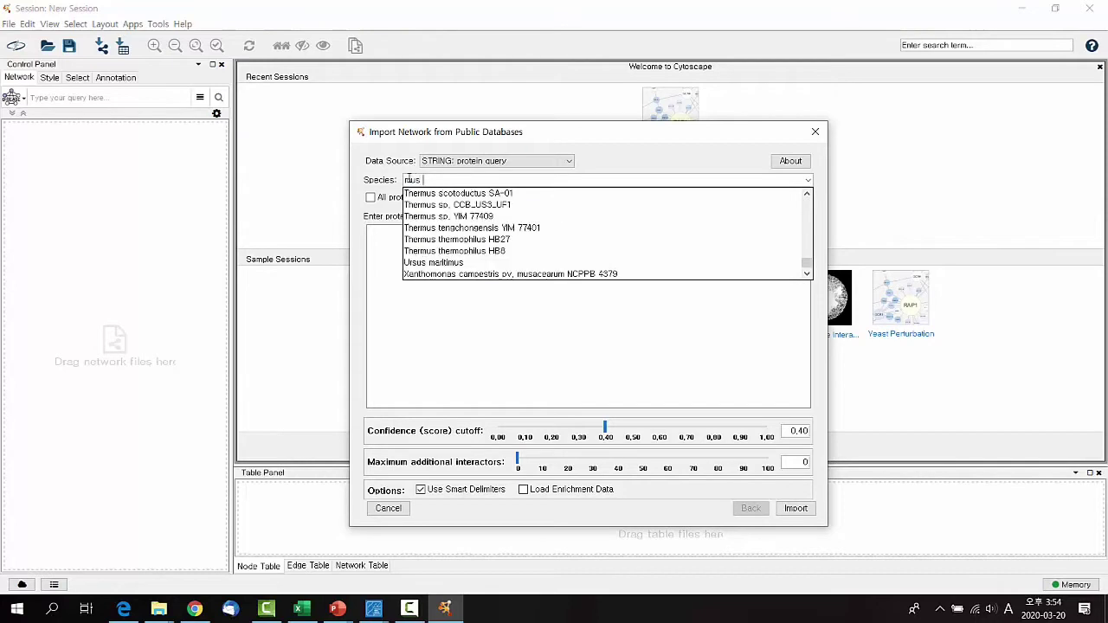
type("mu")
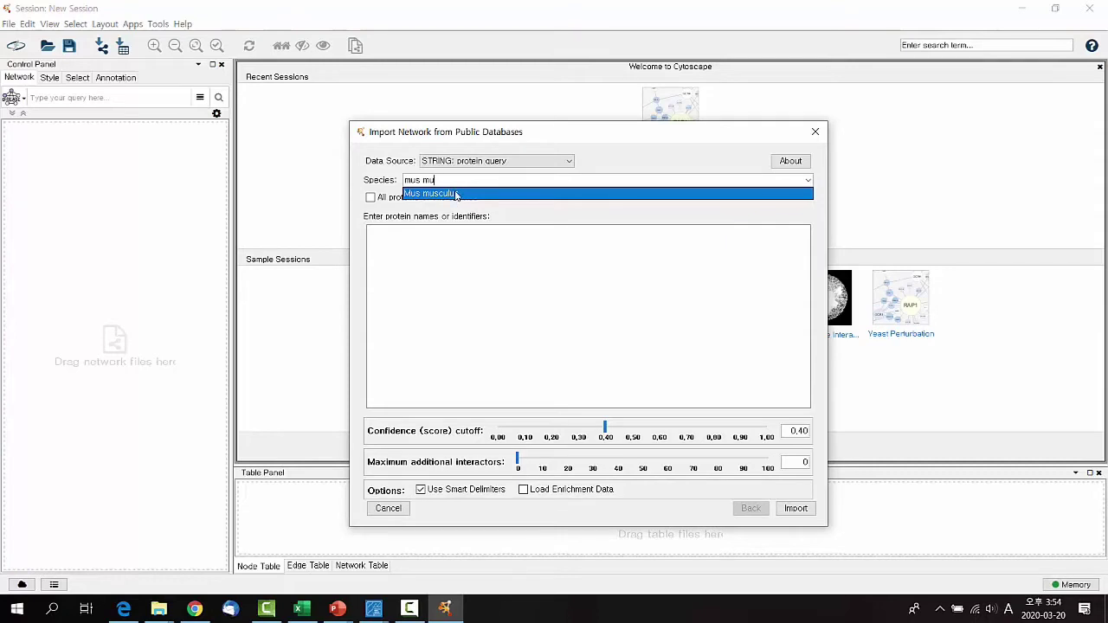
left_click(457, 193)
- Set the query species to Homo sapiens and activate the protein names or identifiers entry area
left_click_drag(462, 180, 388, 165)
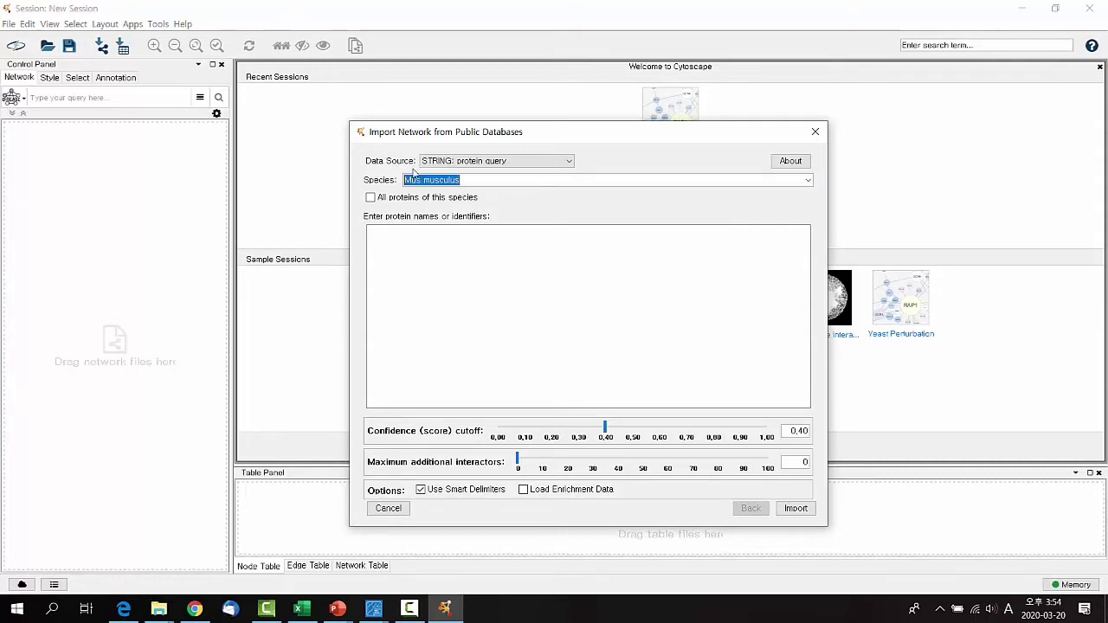
type("homo")
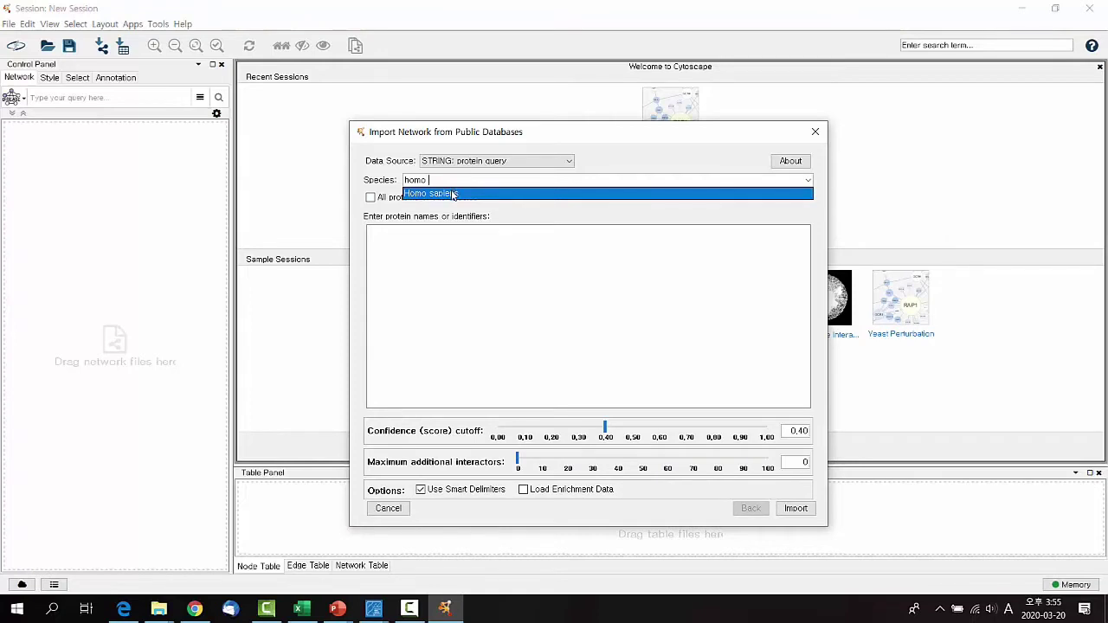
left_click(451, 186)
left_click(440, 258)
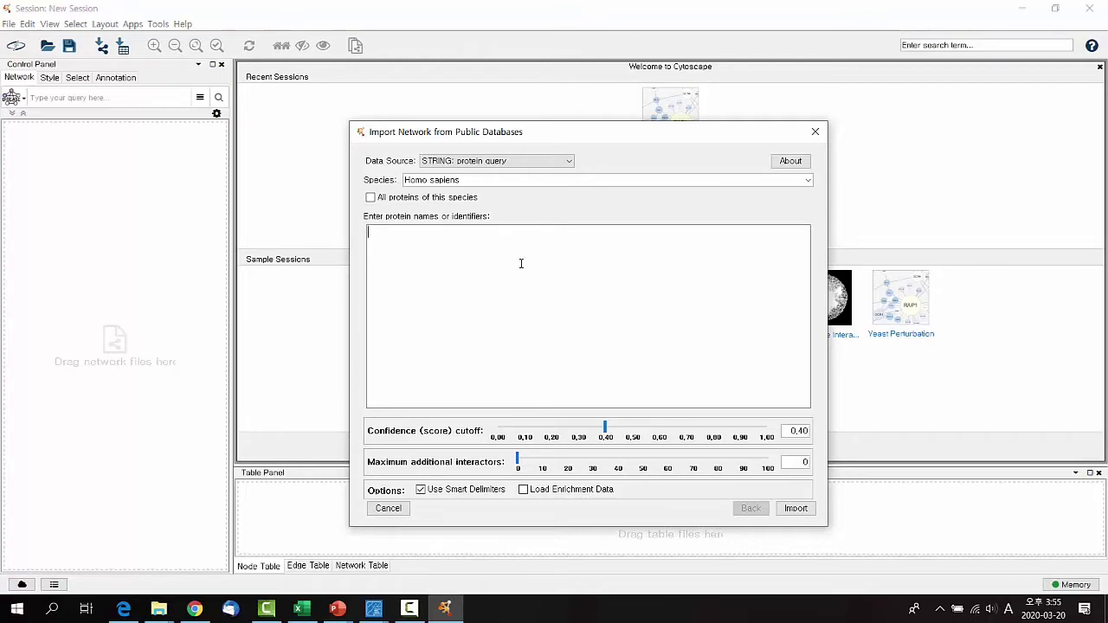
- Switch to the ExDEGA_Sample_Data_v5.2.xlsx workbook in Excel, collapse the Clustering Heatmap Support section, and show all gene data
left_click(336, 497)
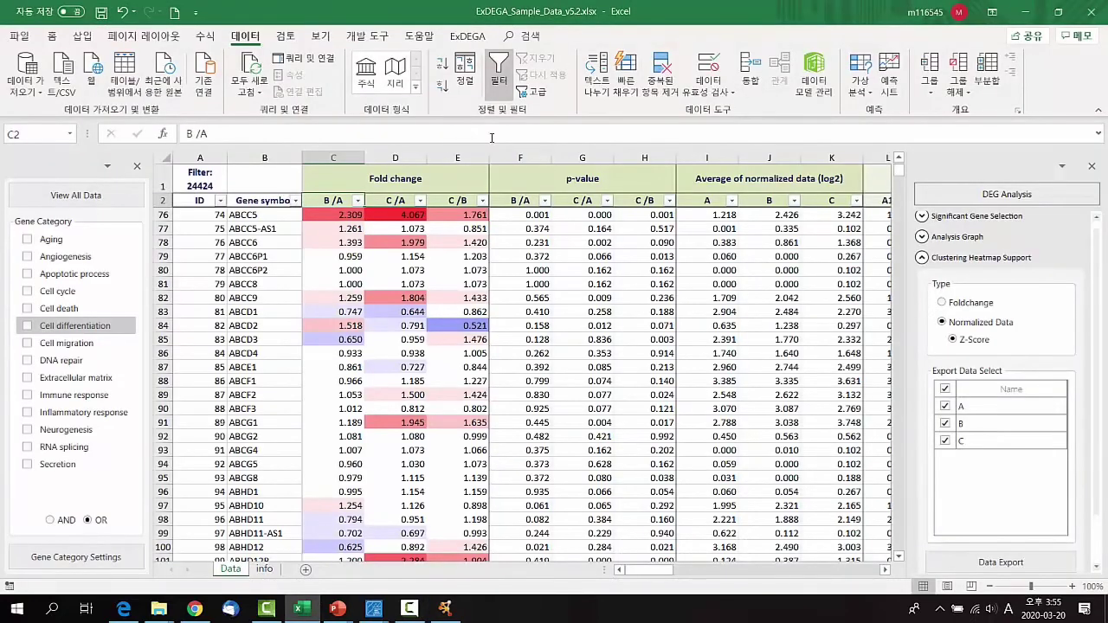
left_click(247, 196)
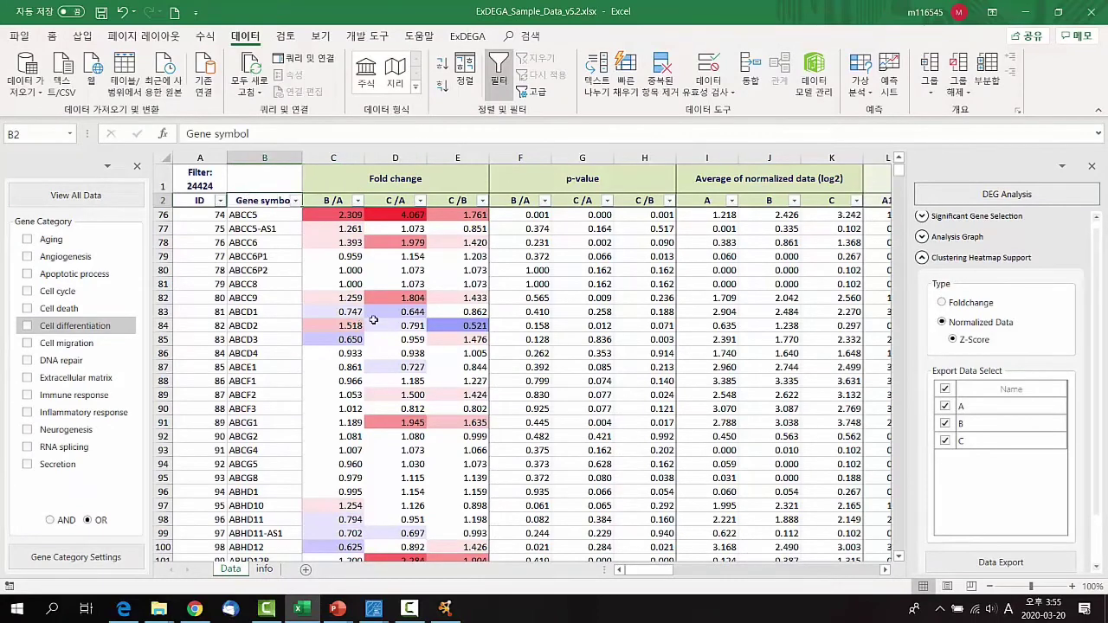
scroll(606, 260, "up", 3)
left_click(922, 257)
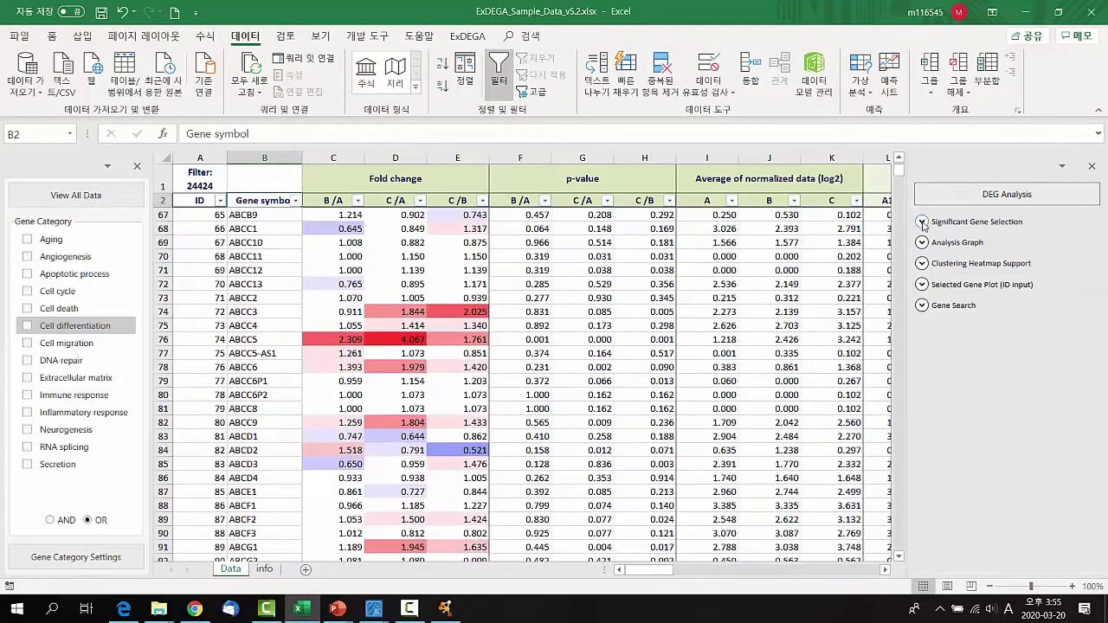
left_click(62, 196)
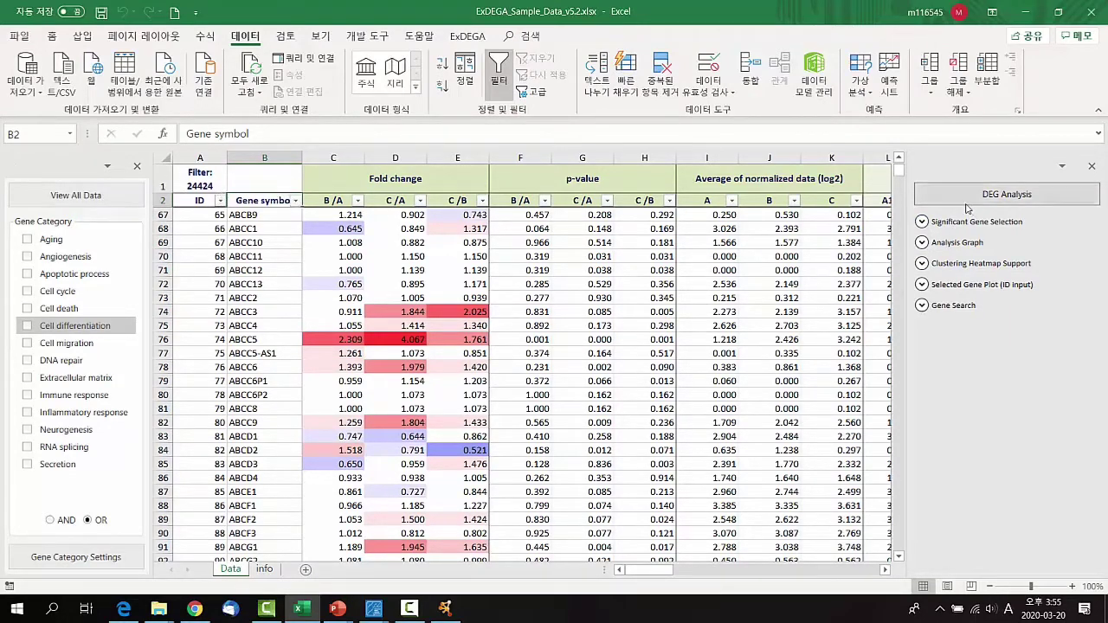
- Filter the significant genes by setting the fold change to 3.00 and enabling the B /A comparison
left_click(923, 222)
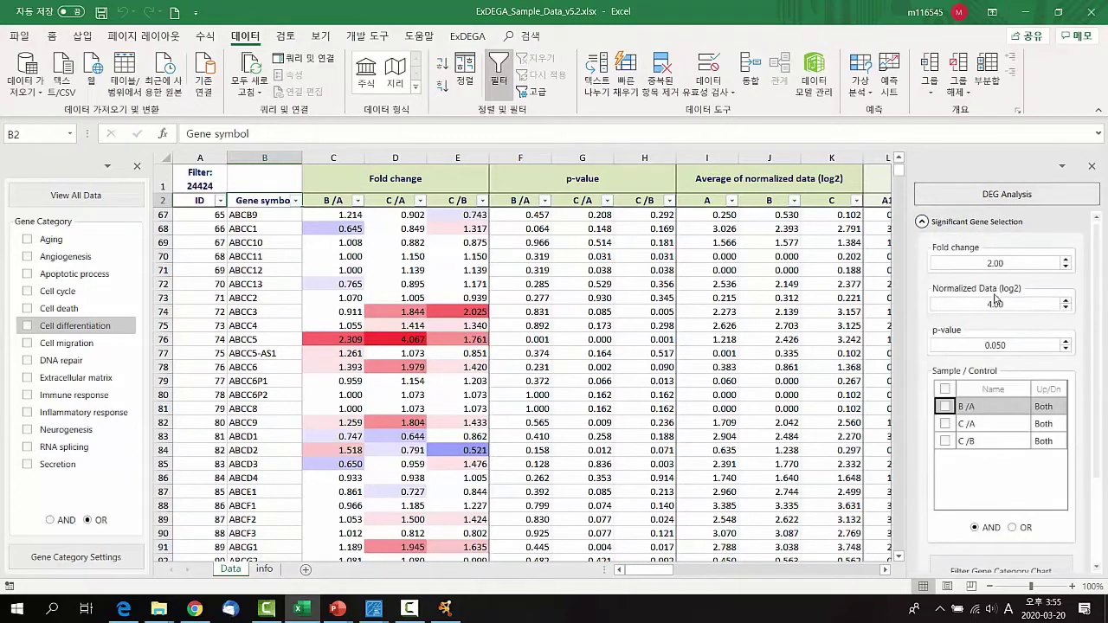
left_click(987, 262)
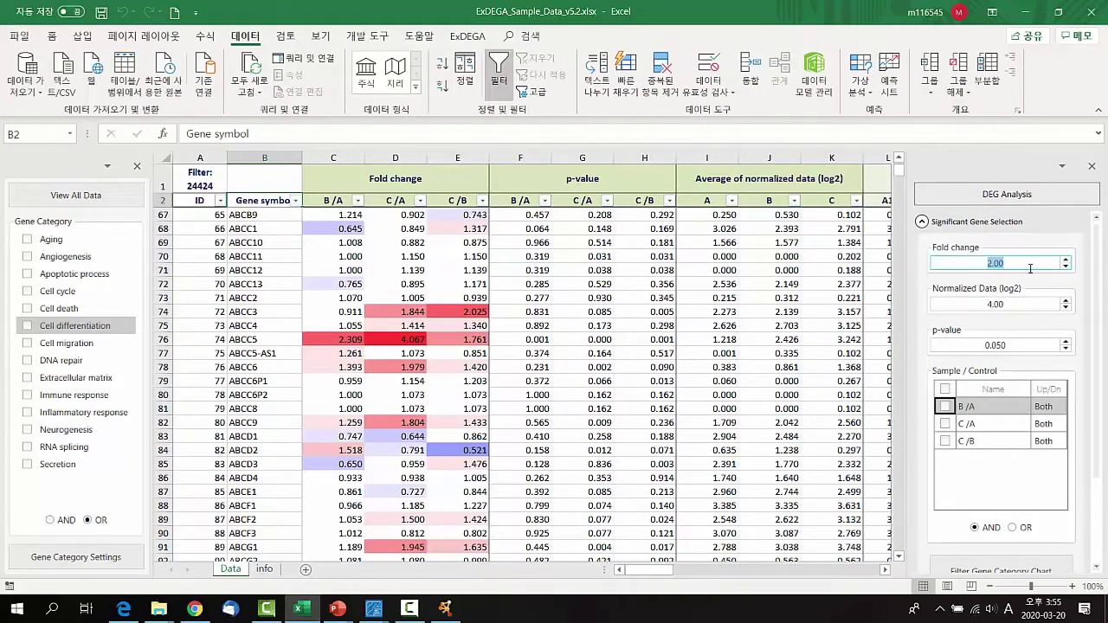
scroll(1017, 260, "up", 1)
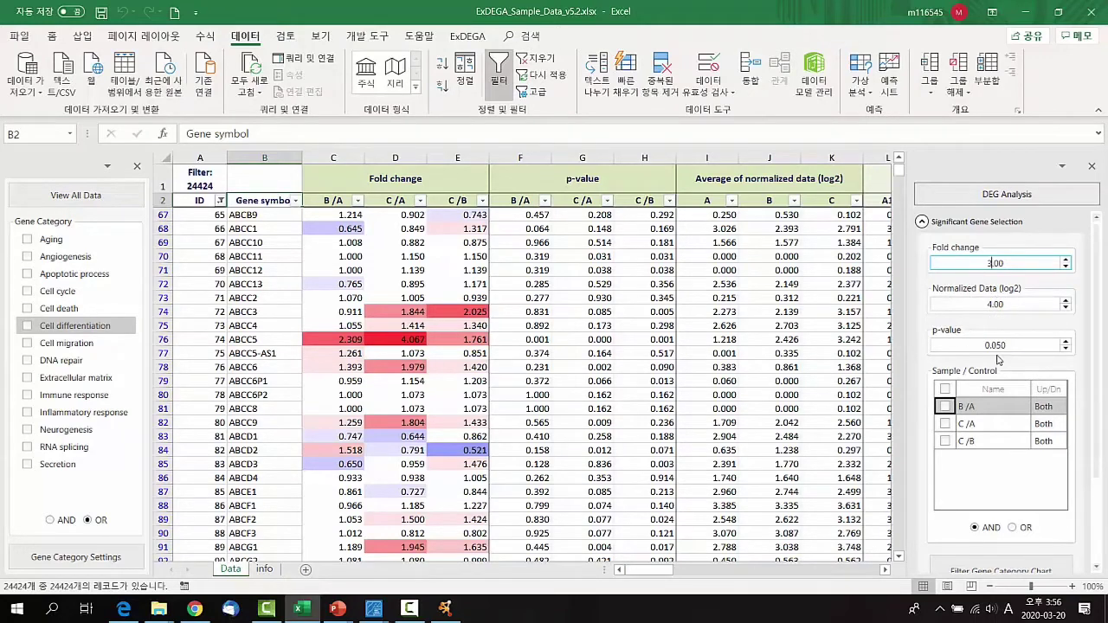
left_click(945, 407)
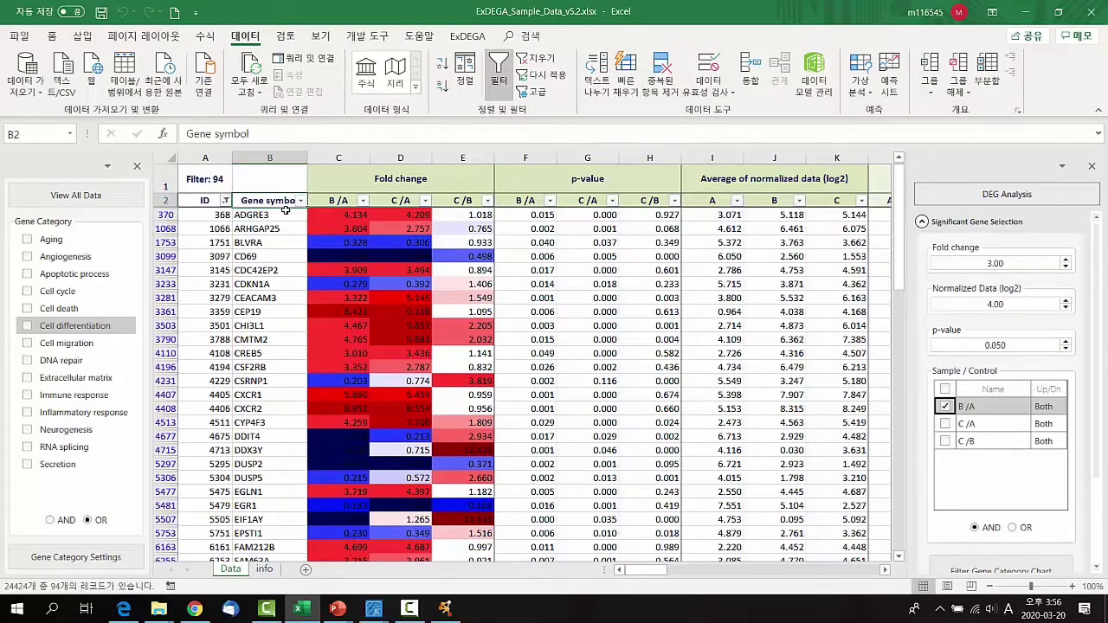
- Copy all filtered gene symbols, from ADGRE3 through ZC3H12A
key("Down")
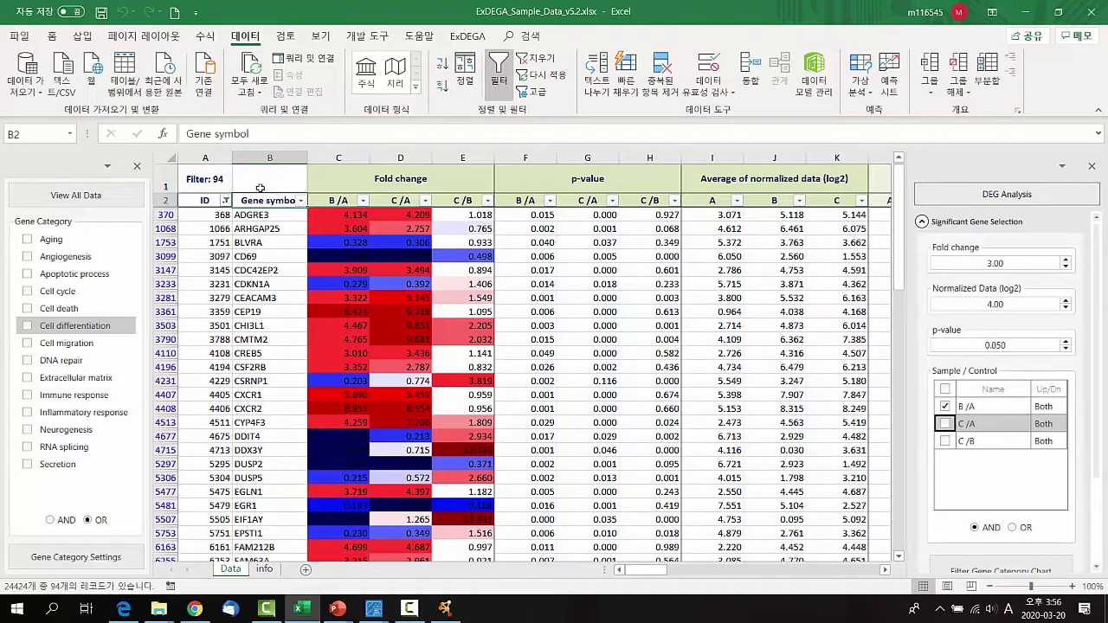
key("Down")
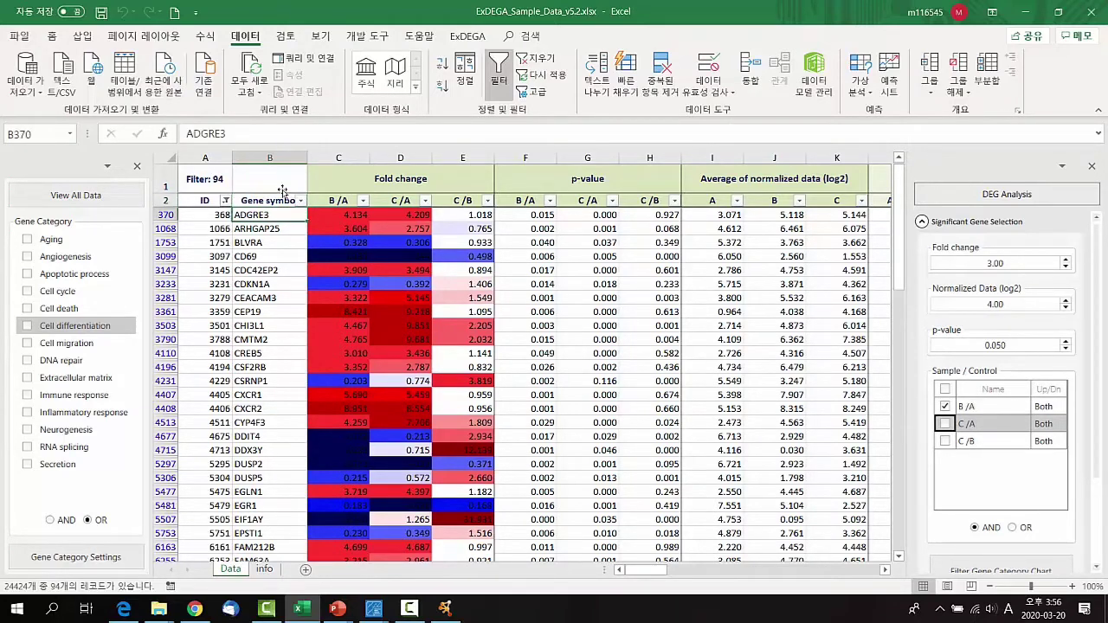
key("ctrl+shift+Down")
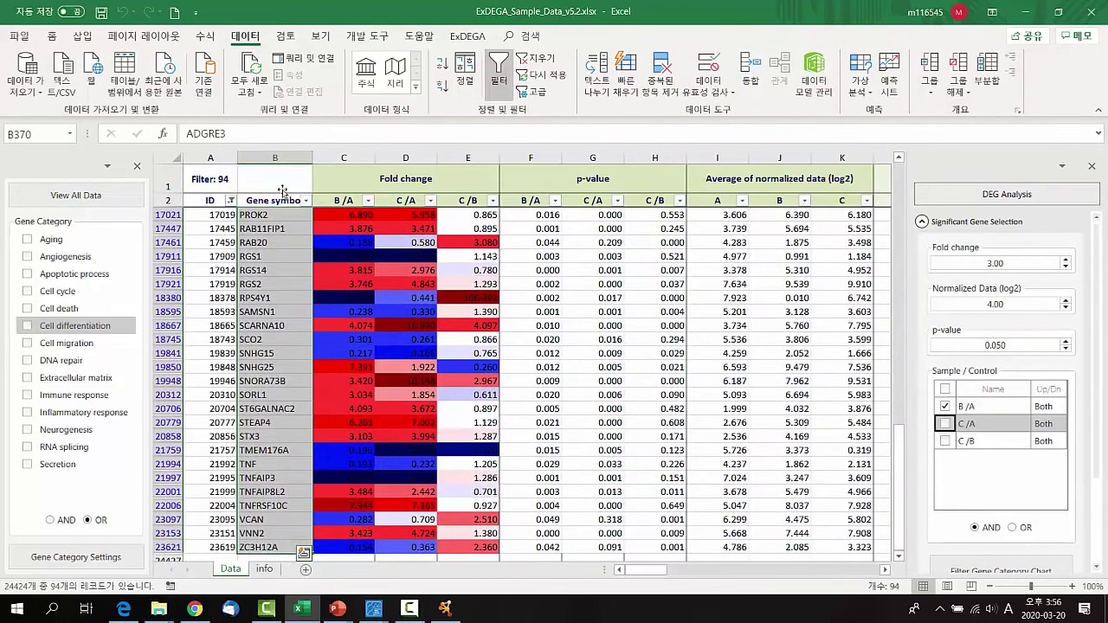
key("ctrl+c")
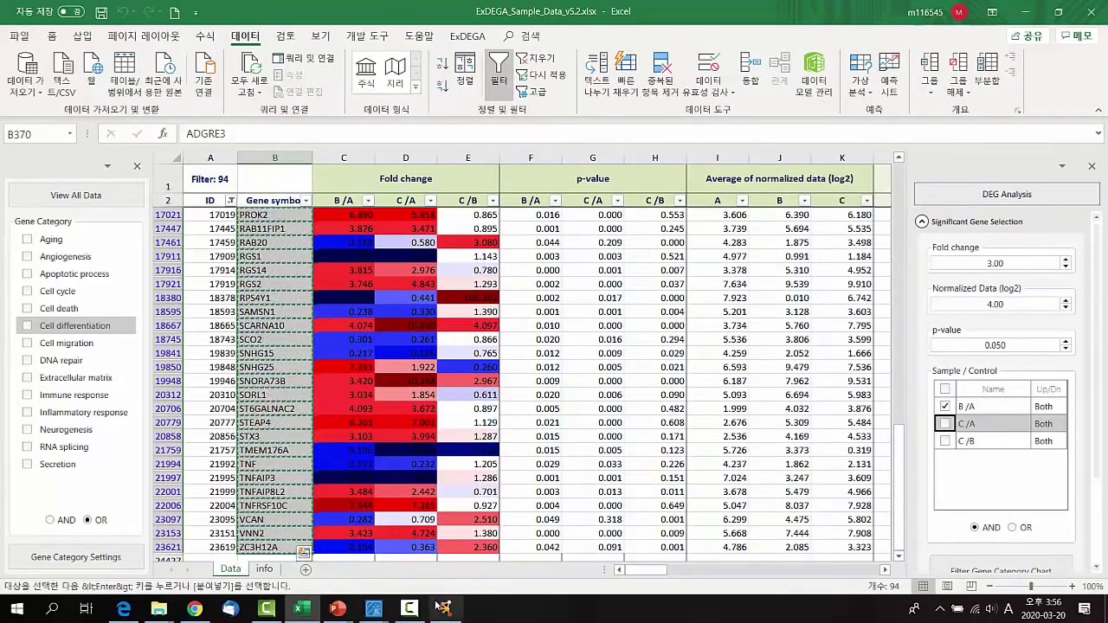
- Switch to Cytoscape, paste the gene symbols as the STRING query's protein names, and import the network
key("alt+Tab")
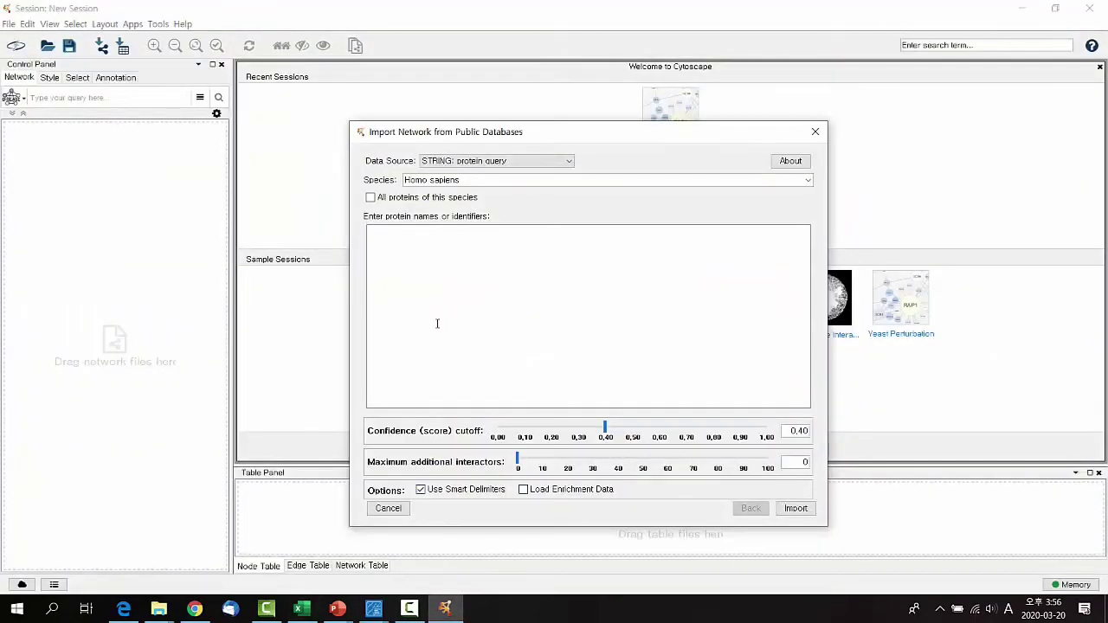
key("ctrl+v")
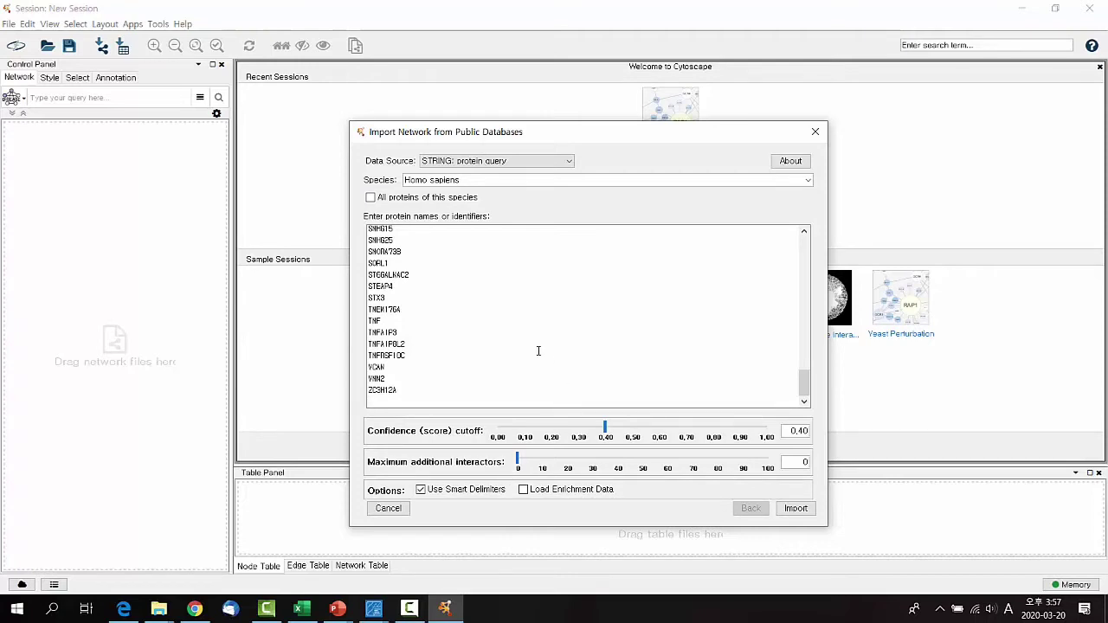
left_click(796, 510)
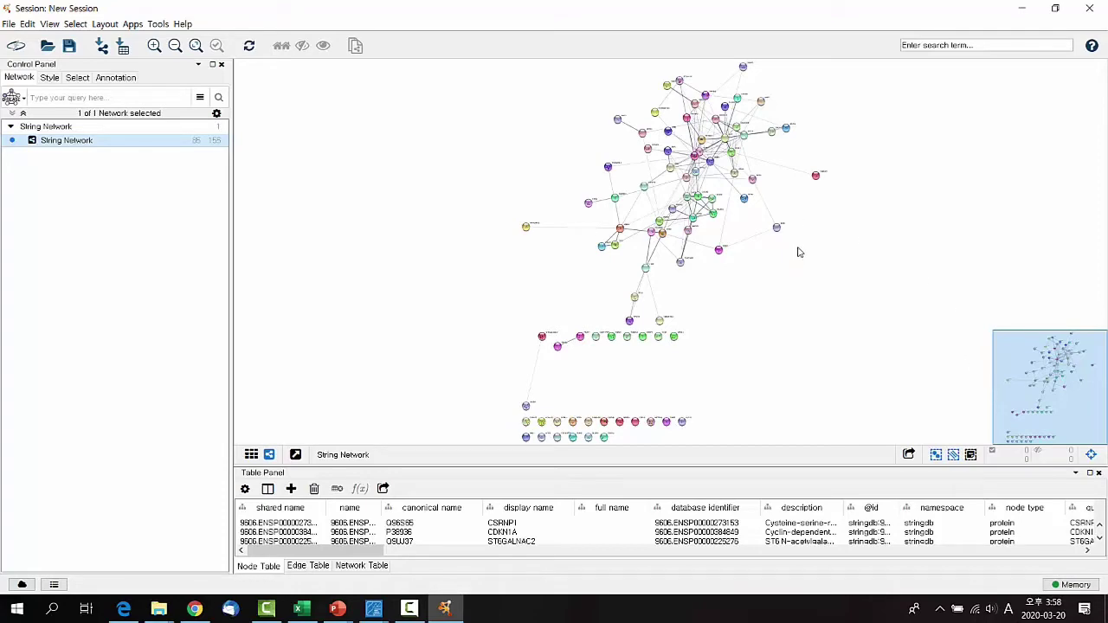
- Examine the imported STRING network, including its dense central cluster, the LY6E branch and the unconnected nodes
scroll(799, 252, "up", 10)
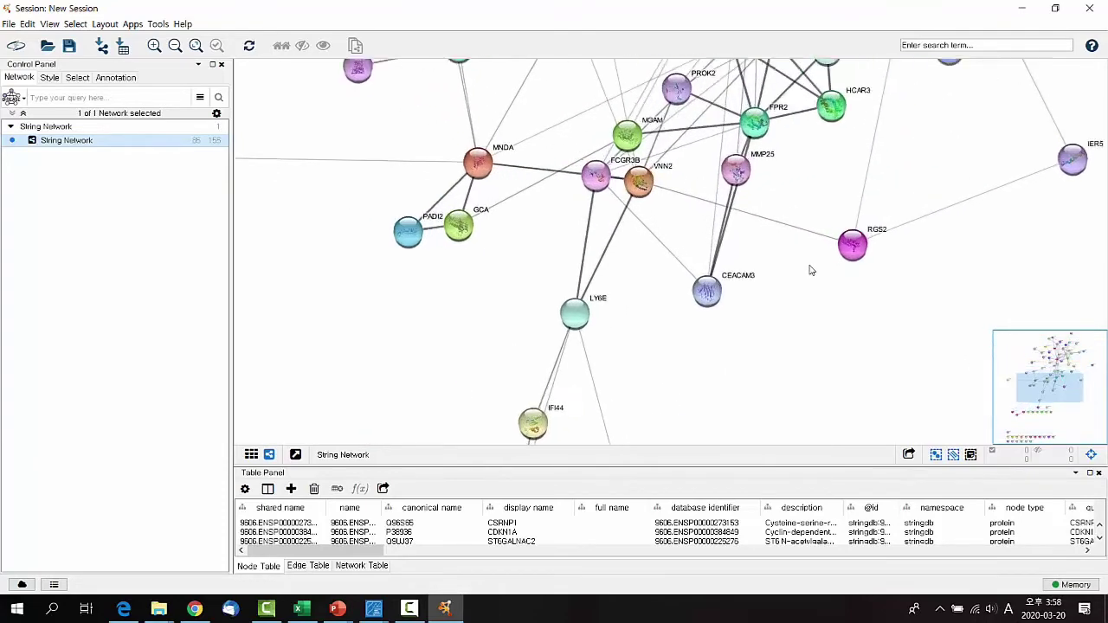
scroll(810, 270, "down", 10)
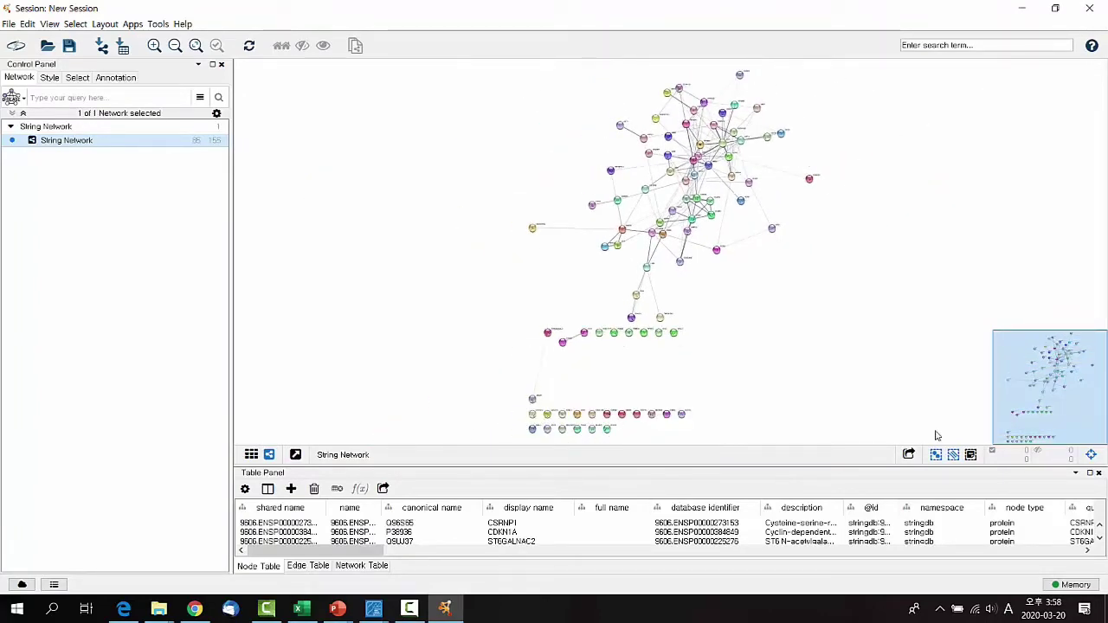
scroll(840, 282, "up", 8)
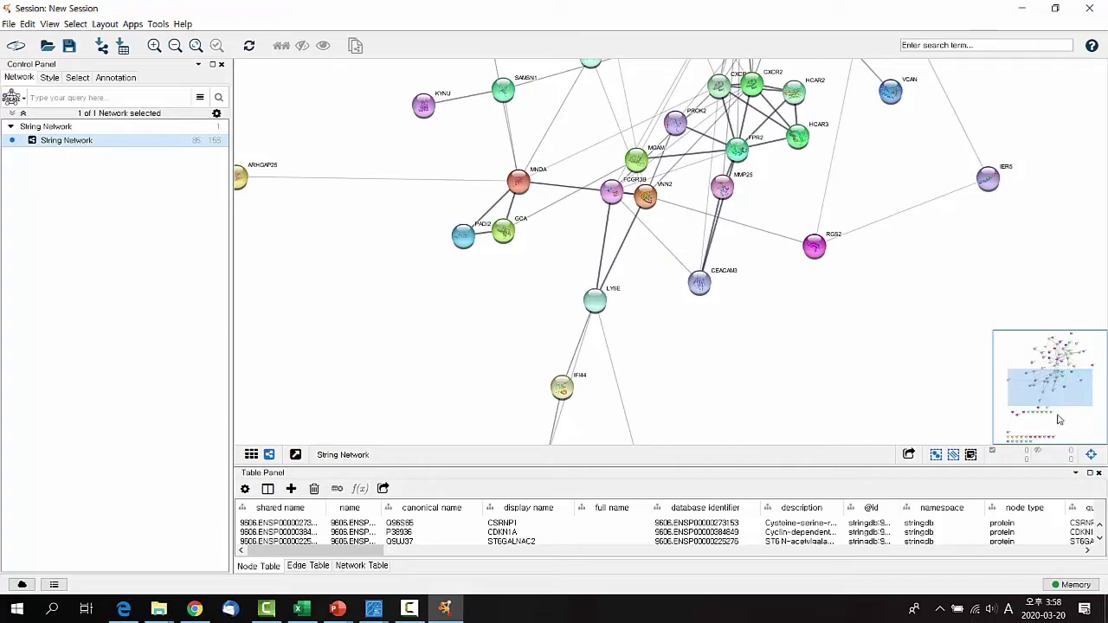
left_click_drag(1053, 399, 1059, 371)
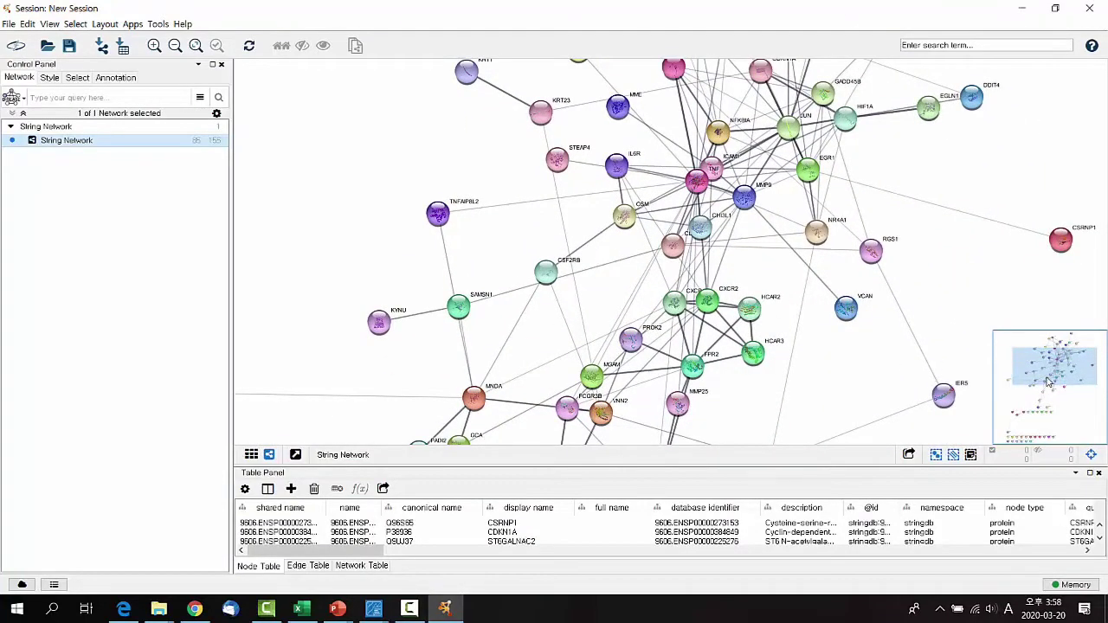
scroll(1050, 381, "down", 2)
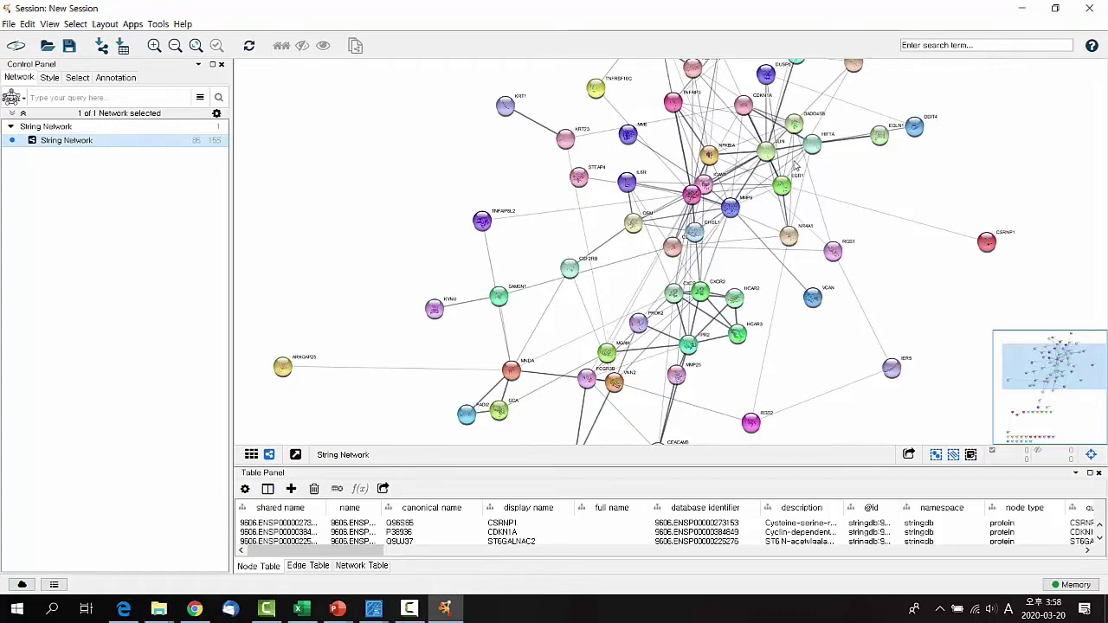
scroll(753, 186, "down", 3)
scroll(744, 189, "down", 2)
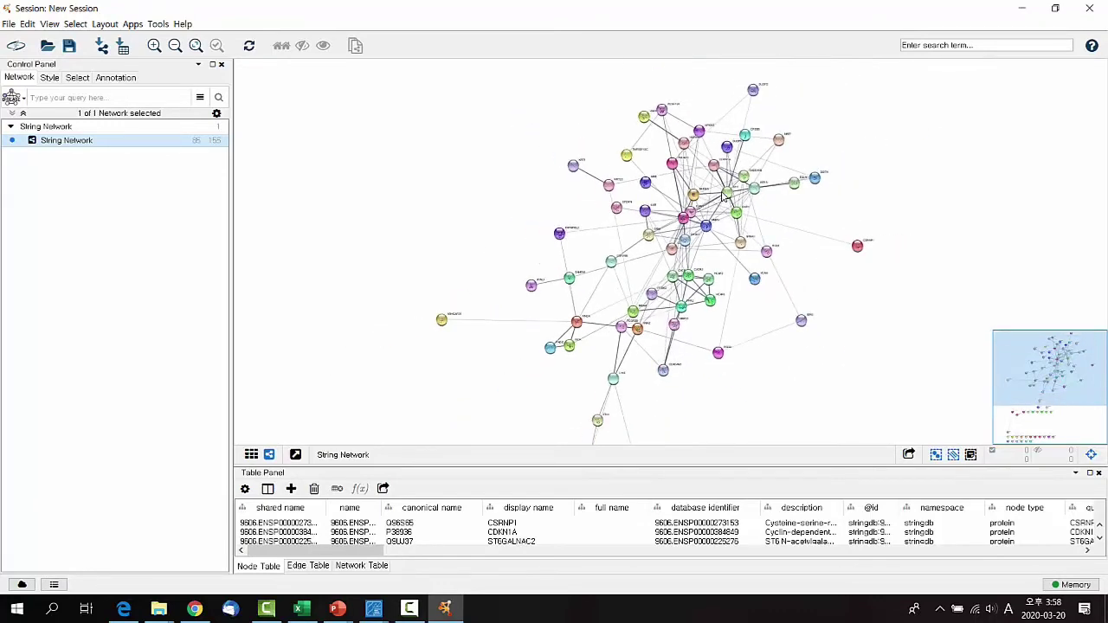
scroll(1041, 396, "down", 1)
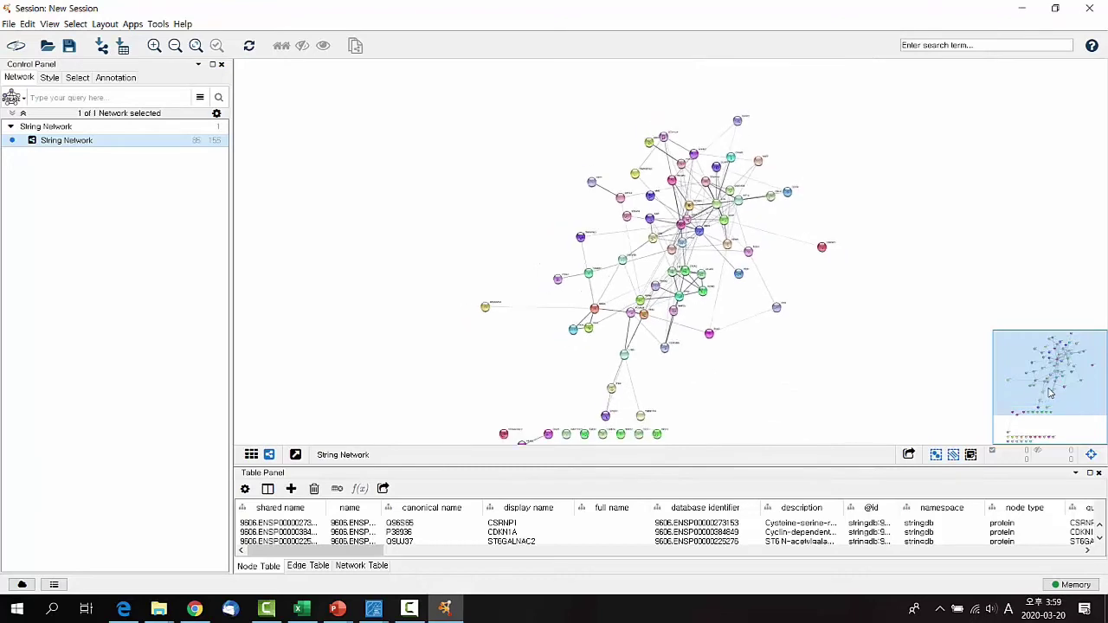
scroll(1048, 397, "down", 1)
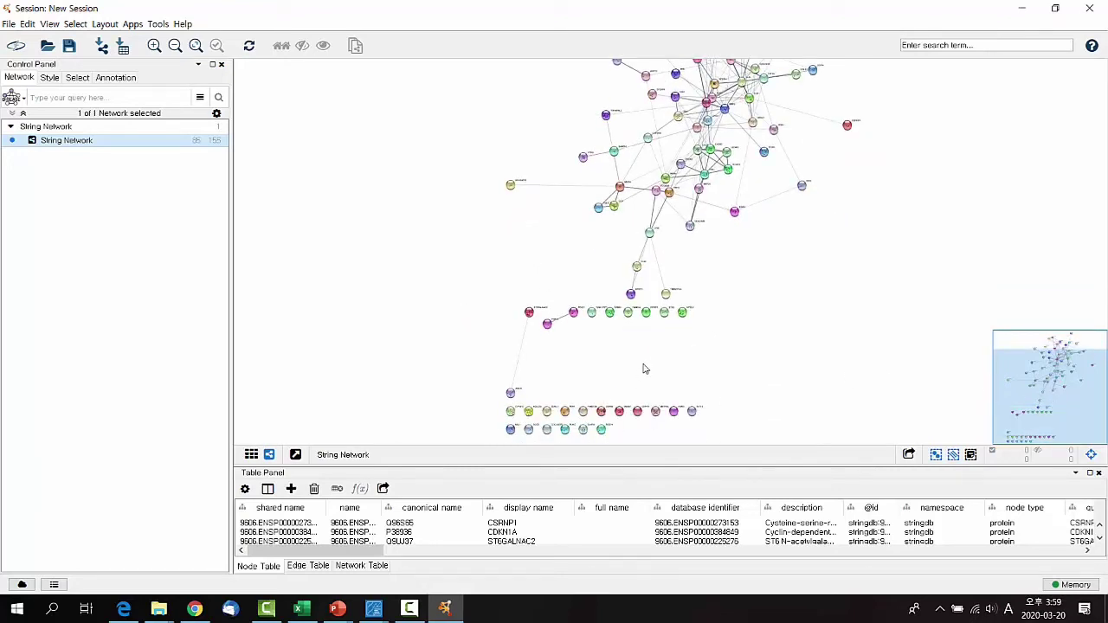
scroll(589, 300, "up", 2)
scroll(604, 338, "up", 3)
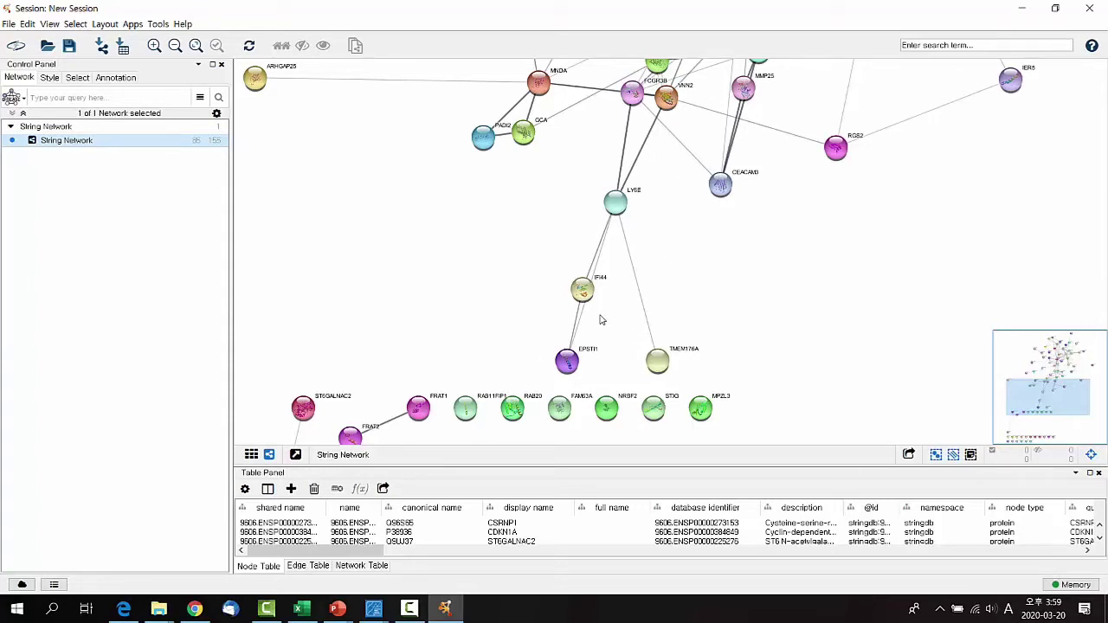
- Move the unconnected nodes RAB11FIP1, RAB20, FAM63A, NRBF2, STX3 and MPZL3 out of their row, farther below the main network
scroll(619, 336, "down", 2)
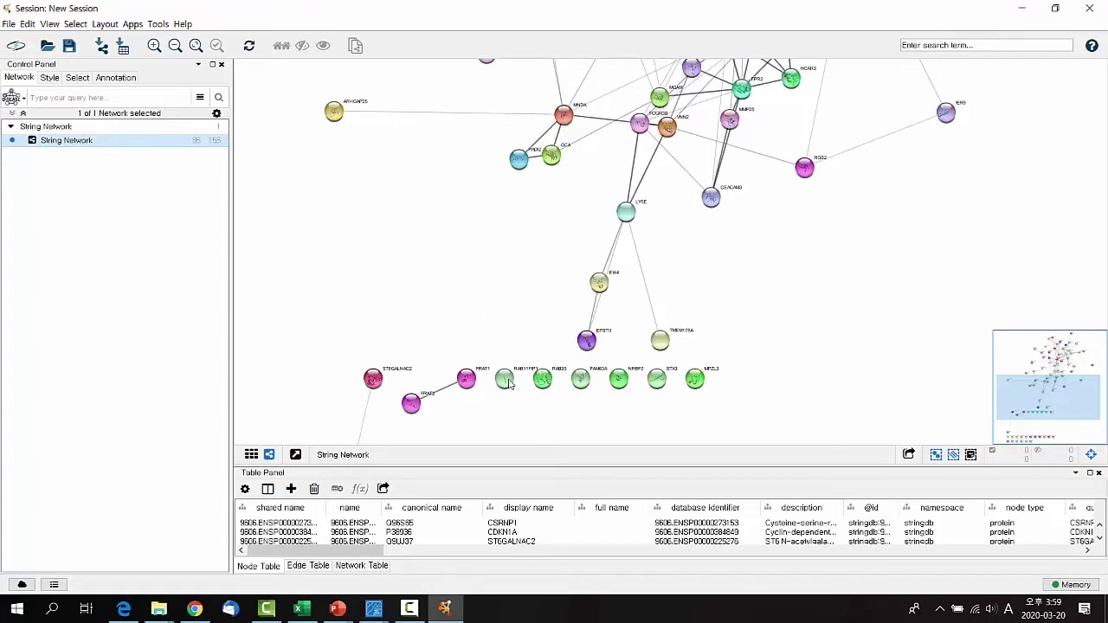
left_click_drag(509, 385, 544, 436)
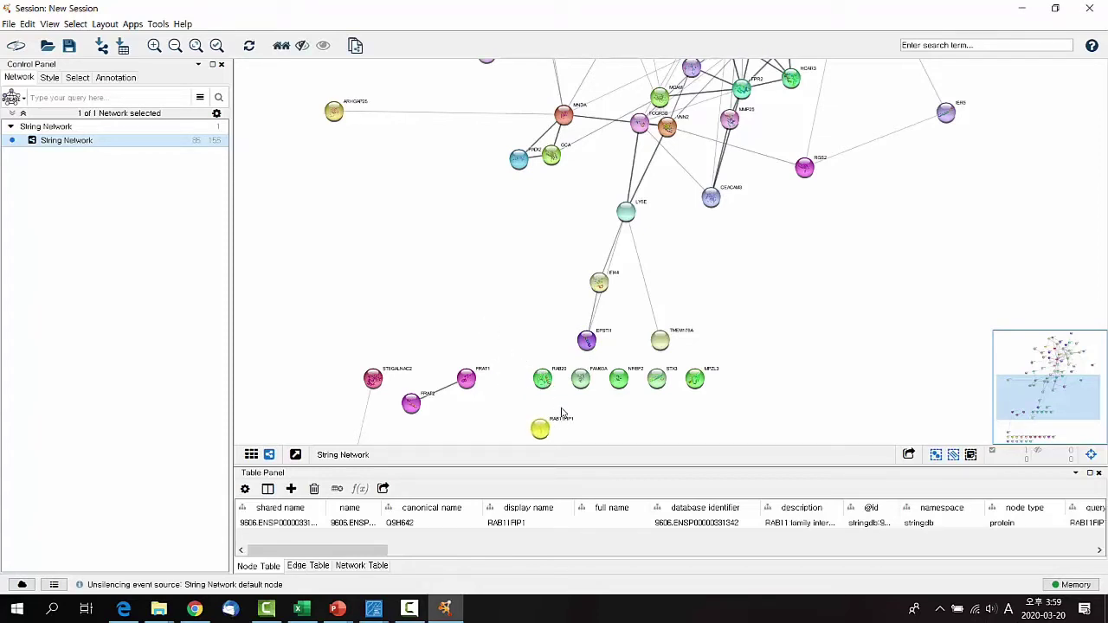
left_click_drag(544, 375, 678, 455)
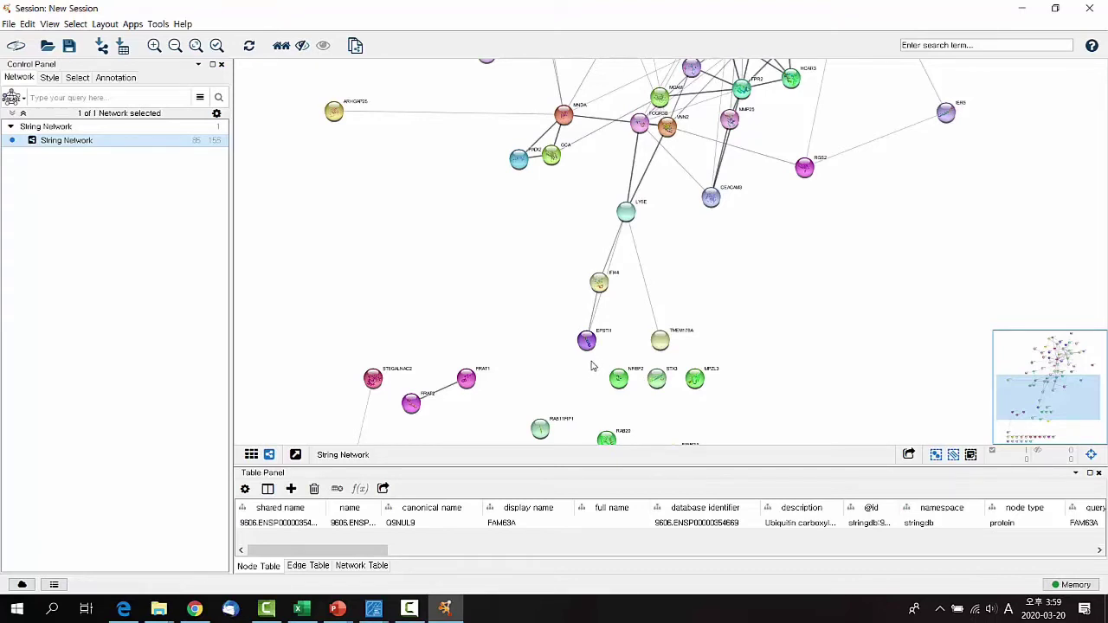
left_click_drag(592, 365, 831, 433)
left_click(685, 369)
- Select the ST6GALNAC2, JMJD6, FRAT1 and FRAT2 nodes together and move them up beside the main network, near ARHGAP25
scroll(565, 368, "down", 2)
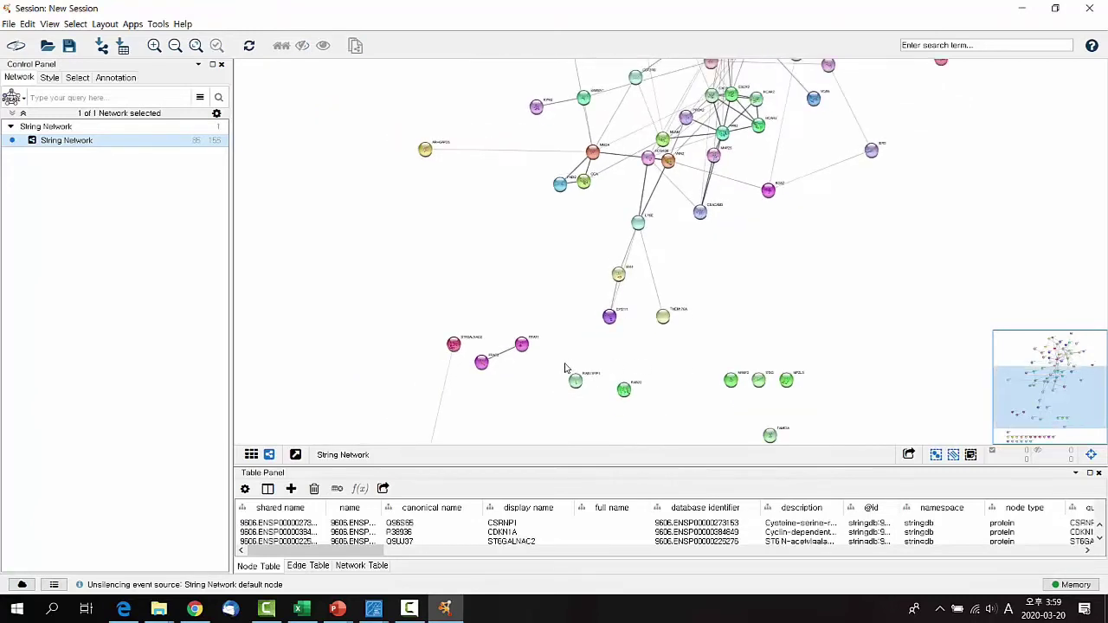
scroll(565, 368, "down", 2)
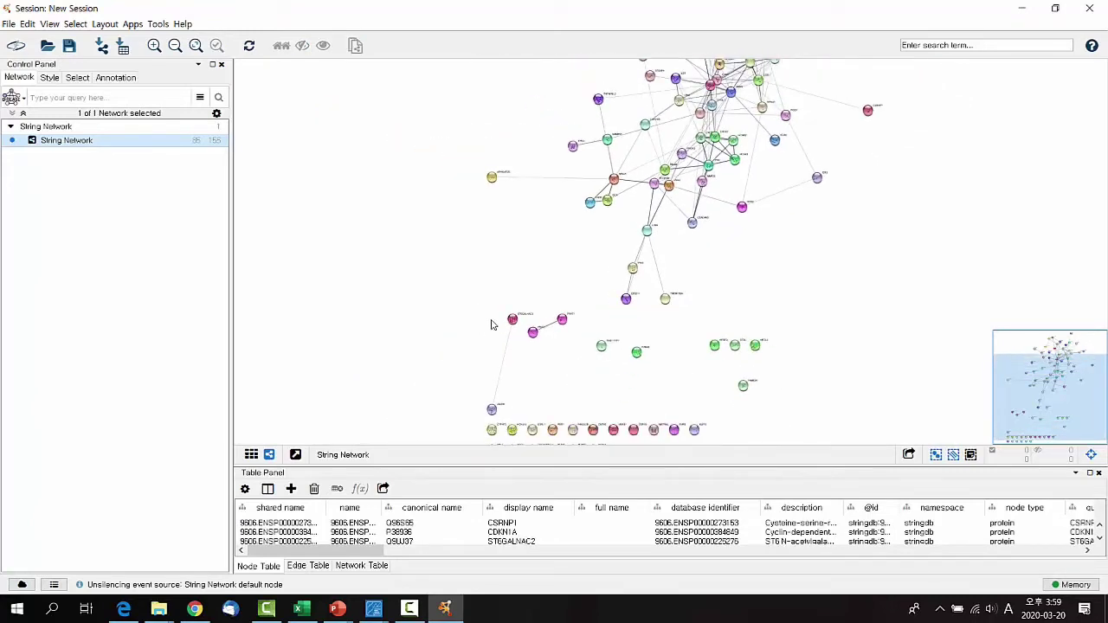
left_click_drag(478, 305, 576, 414)
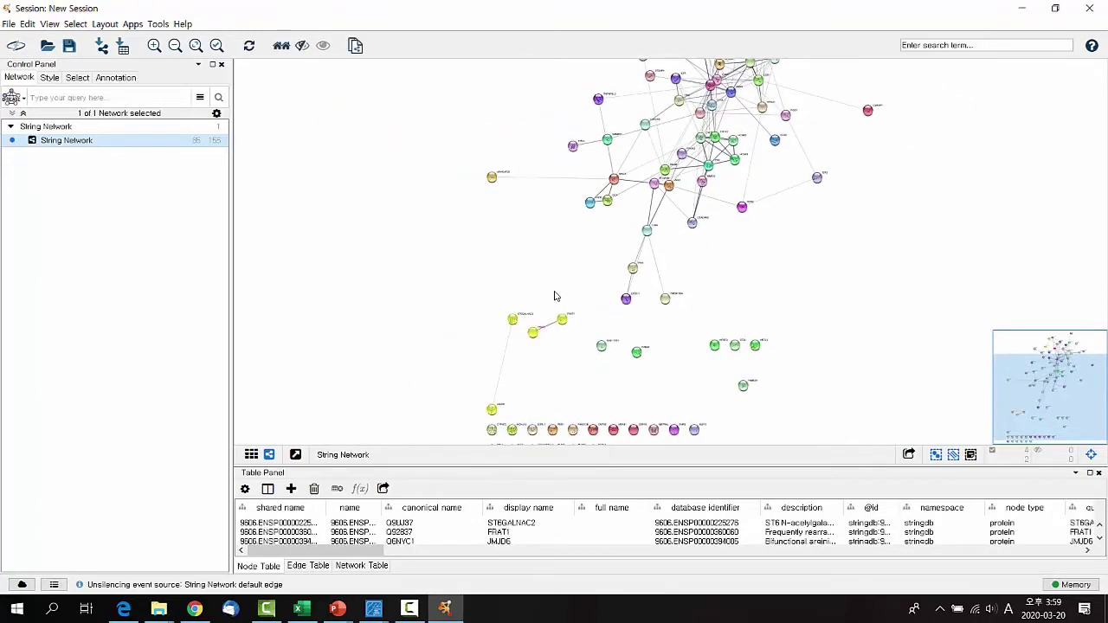
left_click_drag(536, 337, 538, 207)
left_click(531, 297)
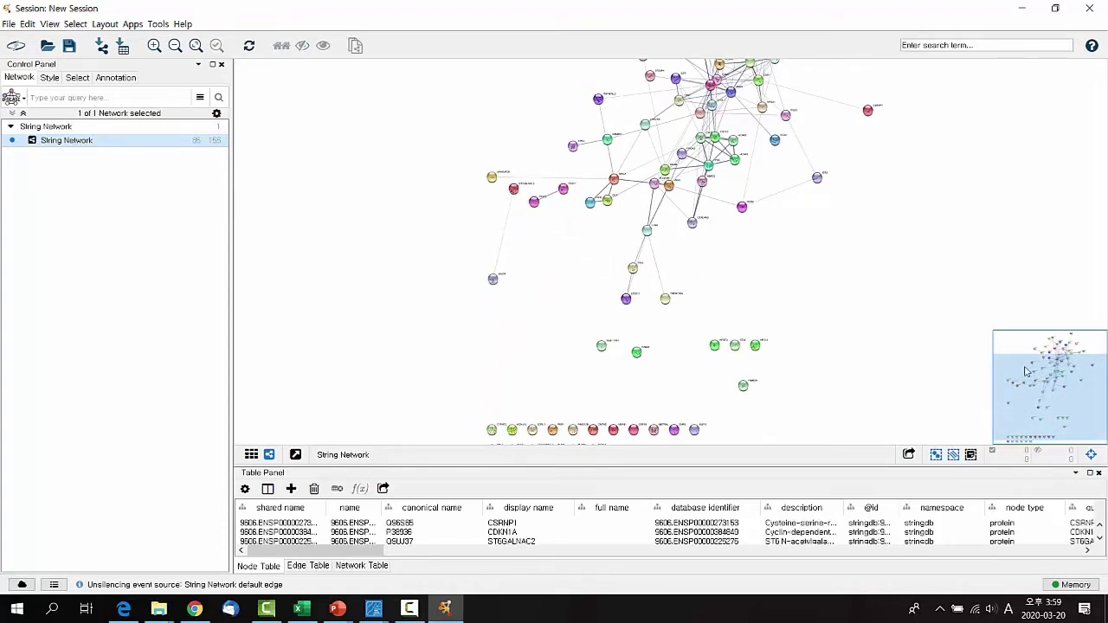
- Move the IFI44 node leftward, away from the line between LY6E and EPSTI1
left_click_drag(1035, 379, 1039, 375)
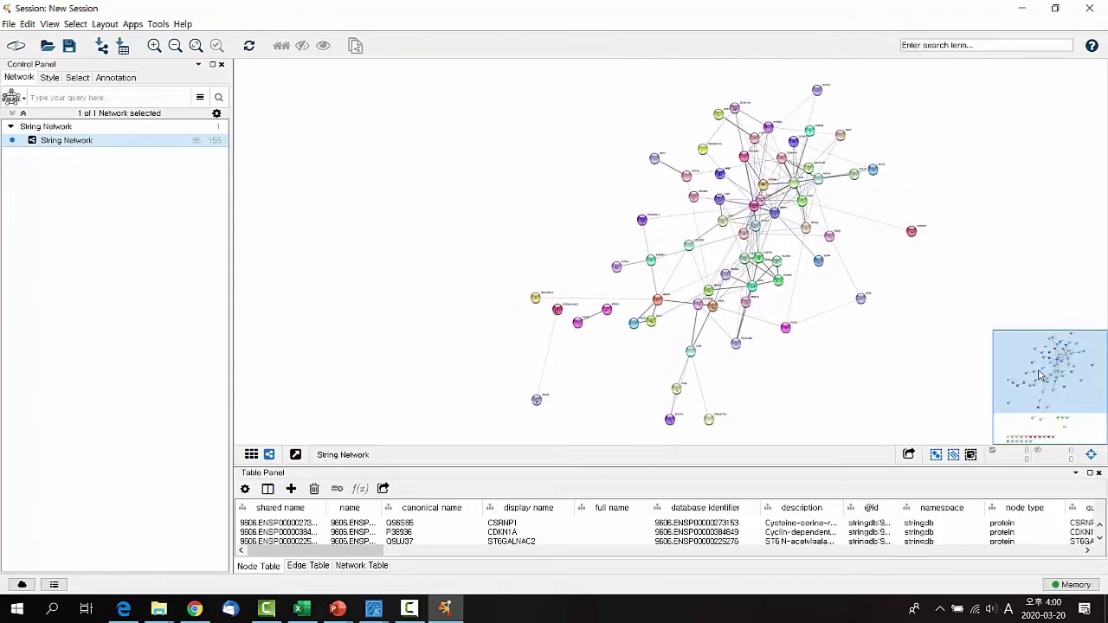
left_click_drag(683, 396, 654, 387)
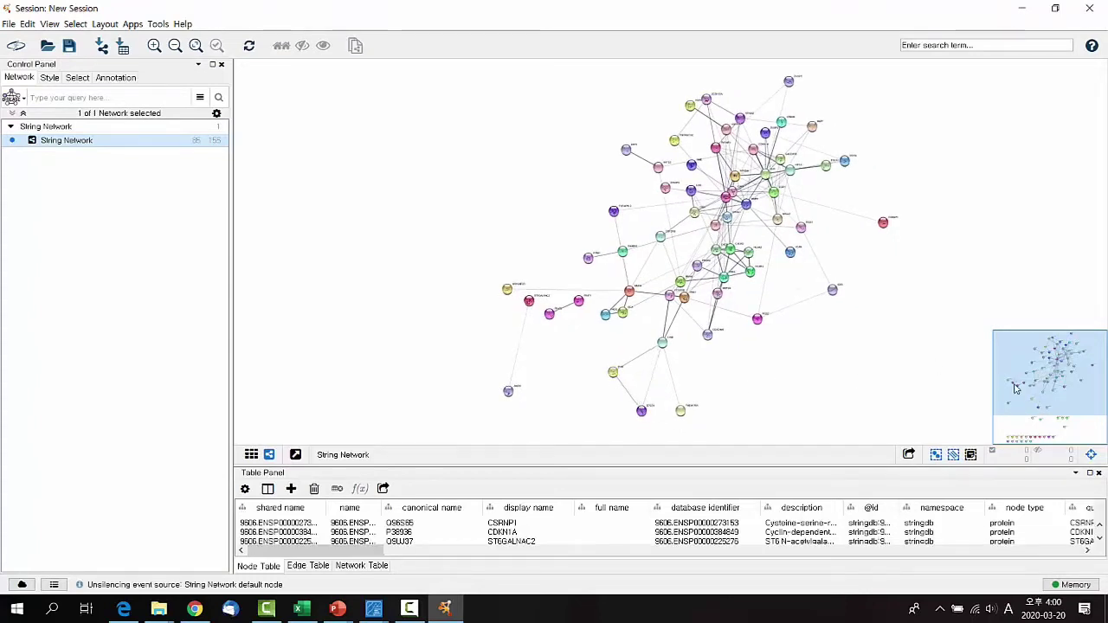
left_click_drag(1049, 375, 1060, 374)
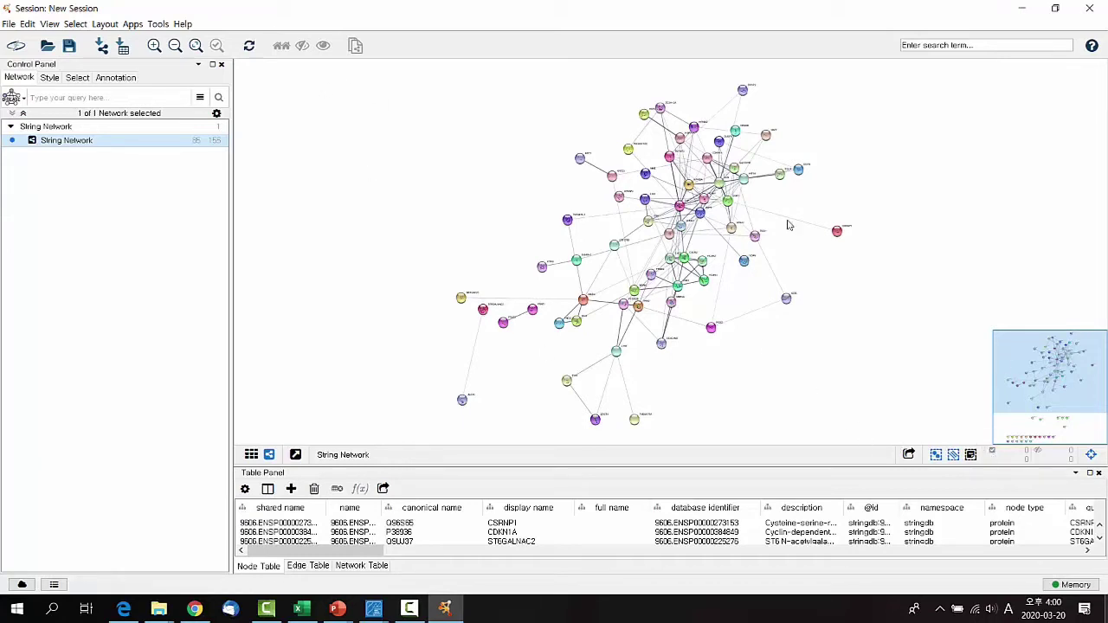
- Export the arranged network as a PDF image named String Network.pdf on the Desktop, with text exported as font
left_click(7, 24)
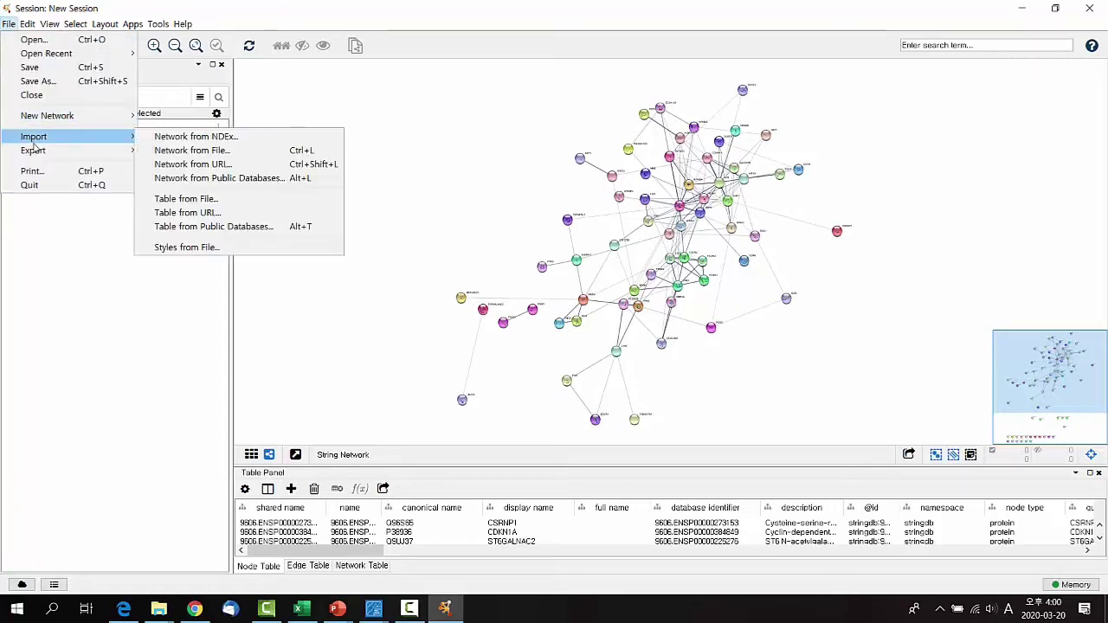
mouse_move(38, 149)
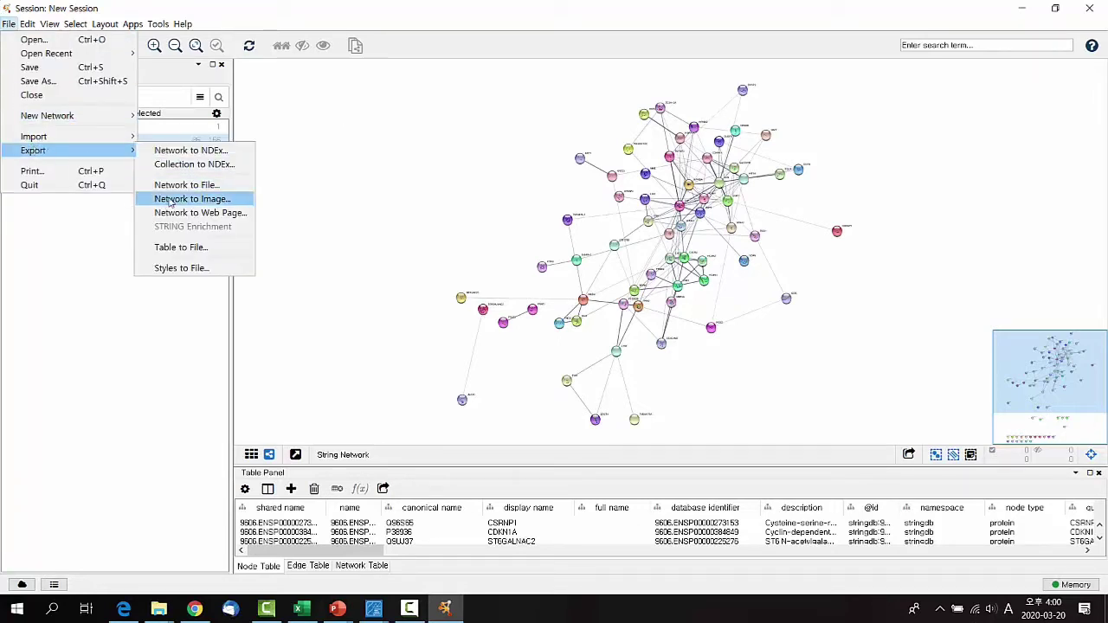
left_click(230, 201)
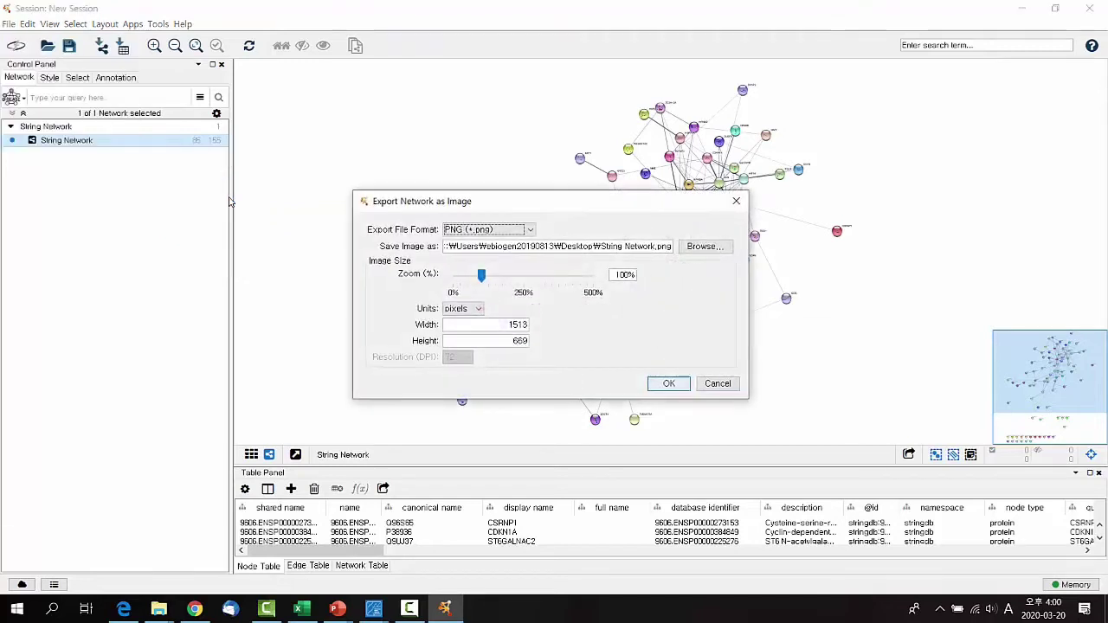
left_click(490, 232)
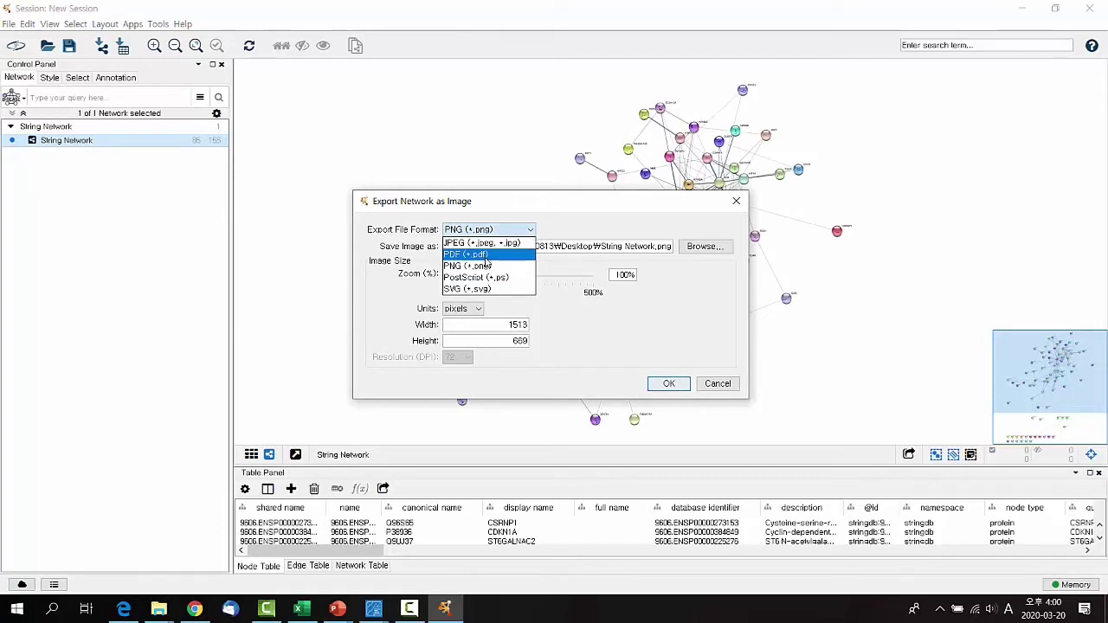
left_click(485, 257)
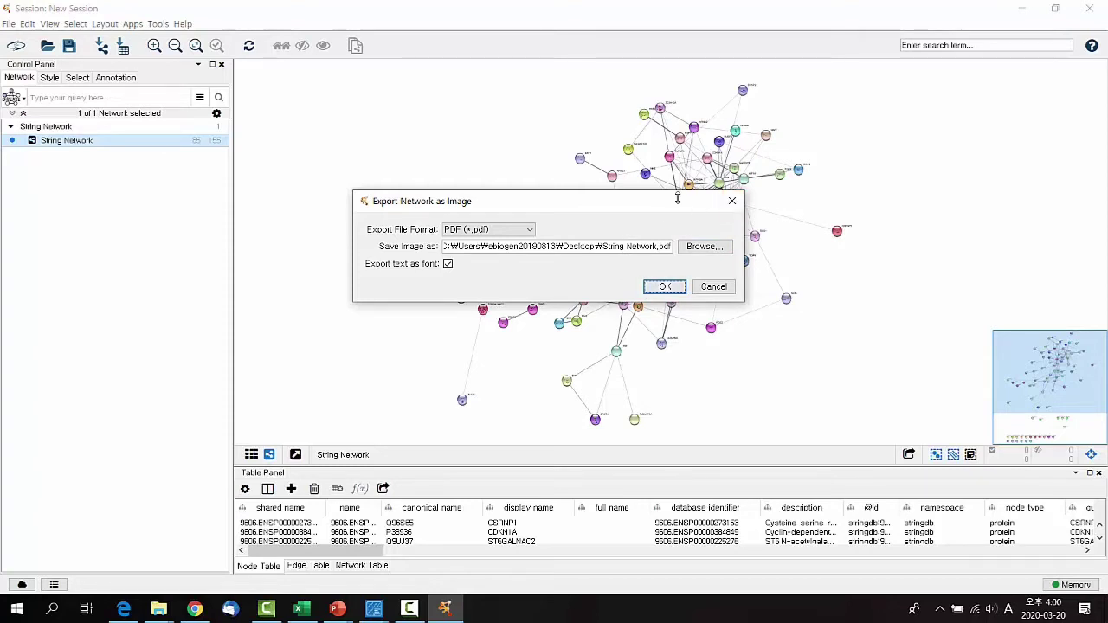
left_click(664, 286)
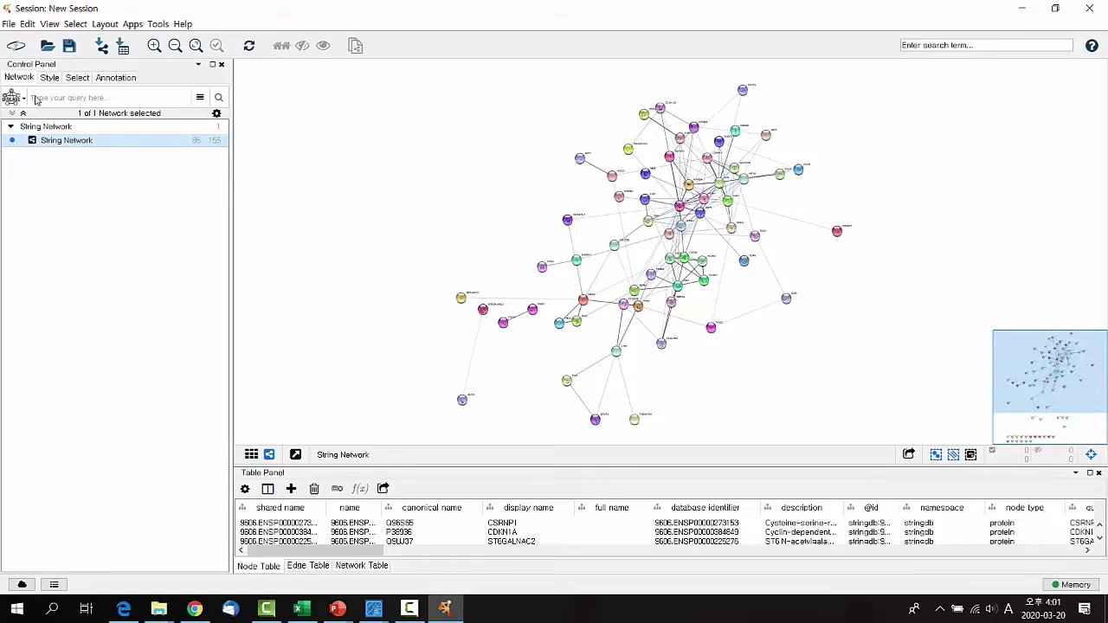
- Export the String Network default edge table to the Desktop as String Network default edge.csv
left_click(6, 24)
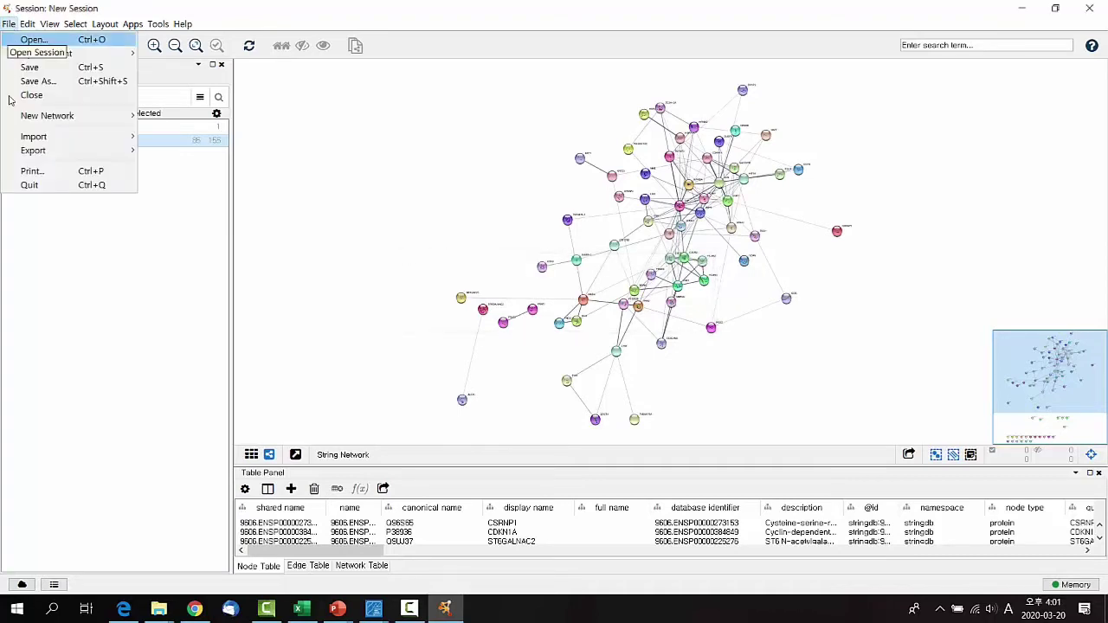
mouse_move(52, 153)
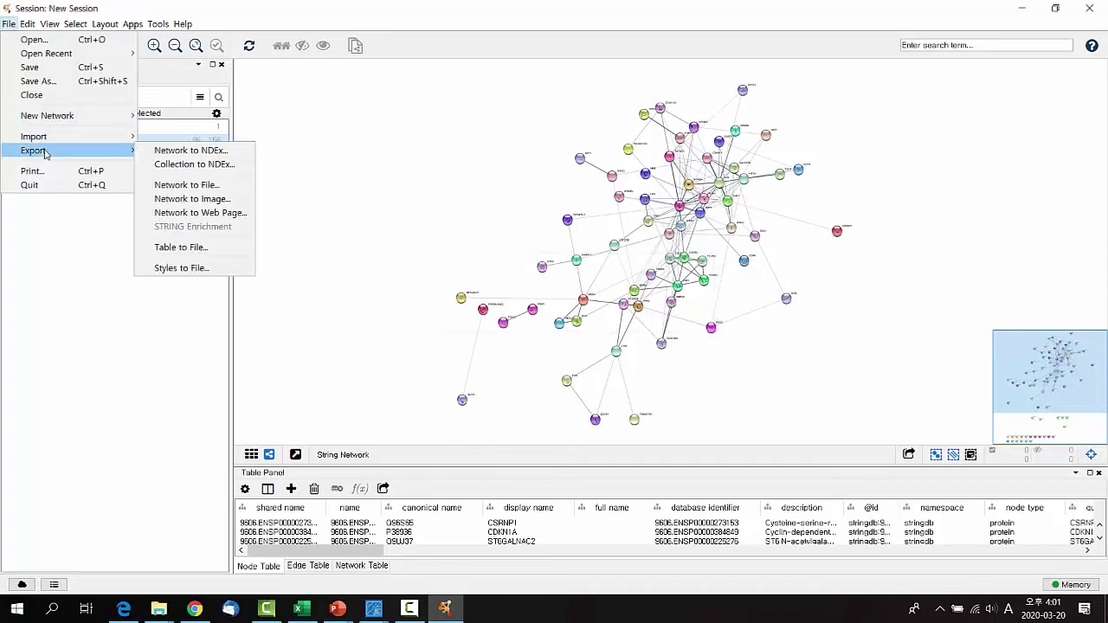
left_click(202, 248)
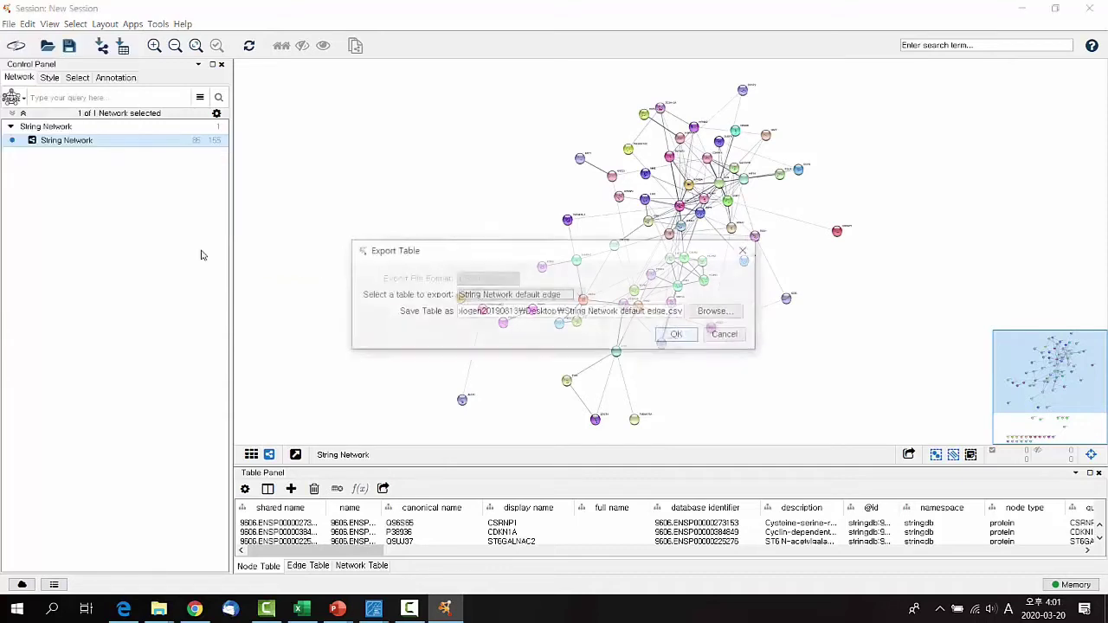
left_click(491, 297)
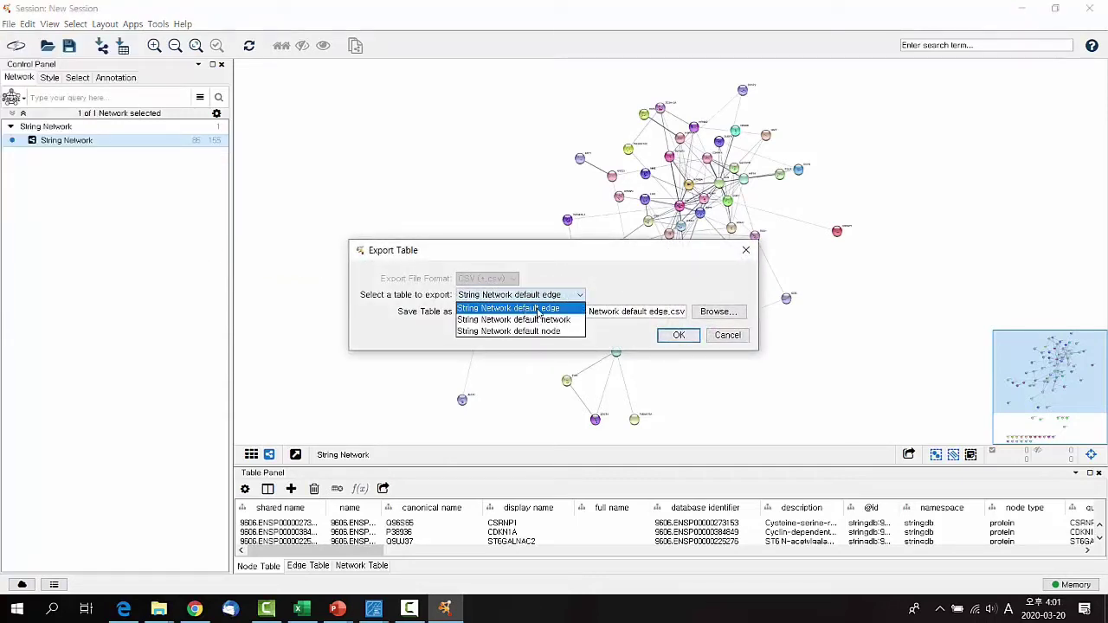
left_click(612, 290)
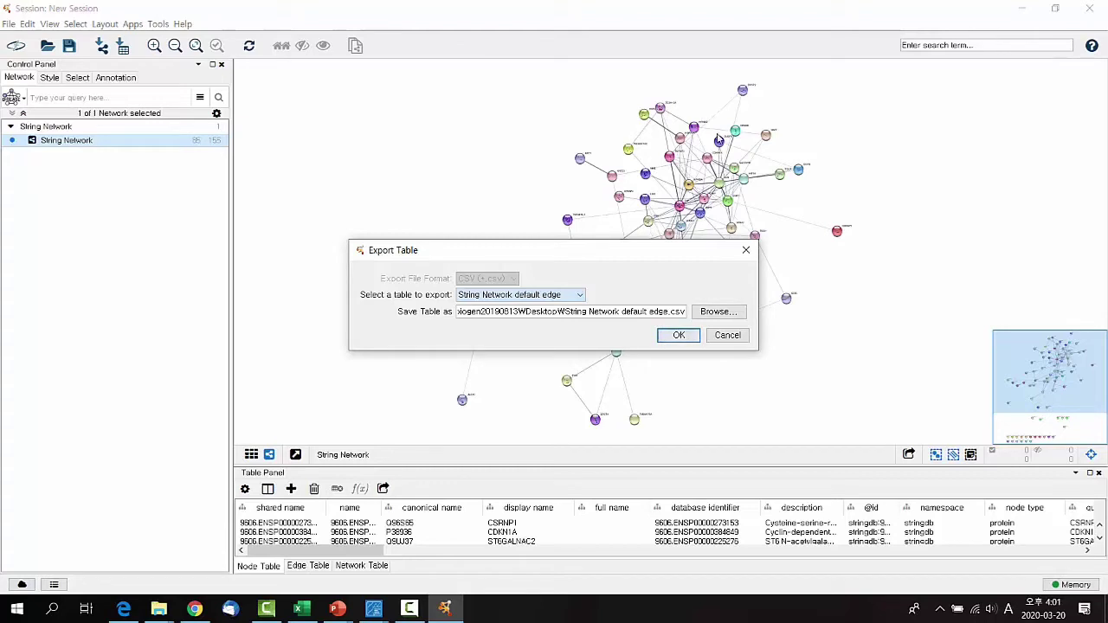
left_click(677, 337)
left_click(525, 330)
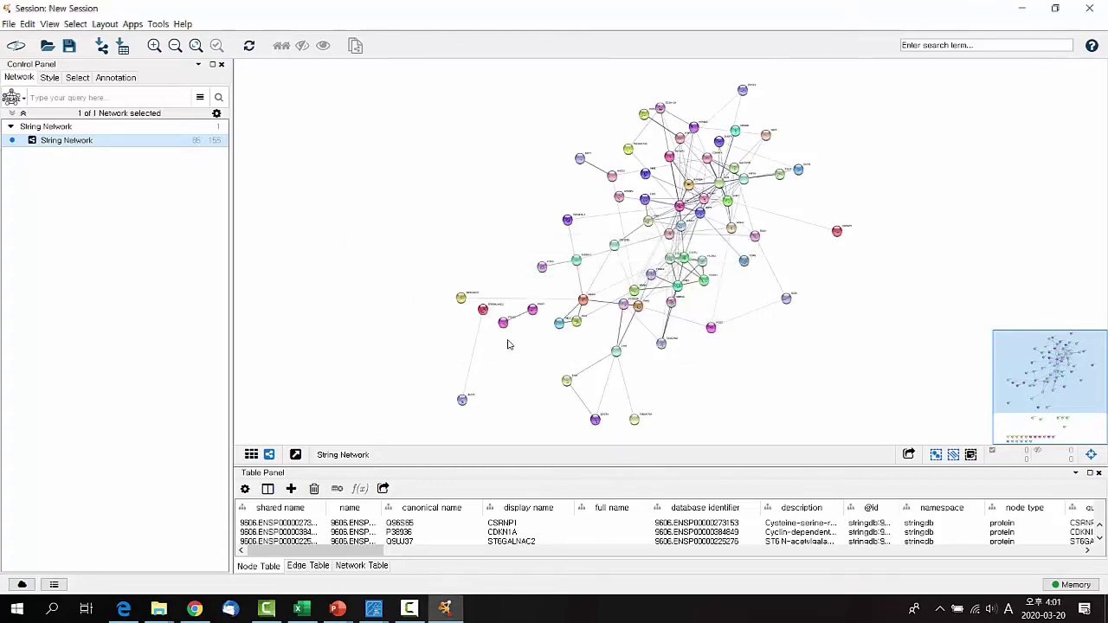
- Switch to File Explorer and open String Network default edge.csv from the Desktop in Excel
left_click(159, 609)
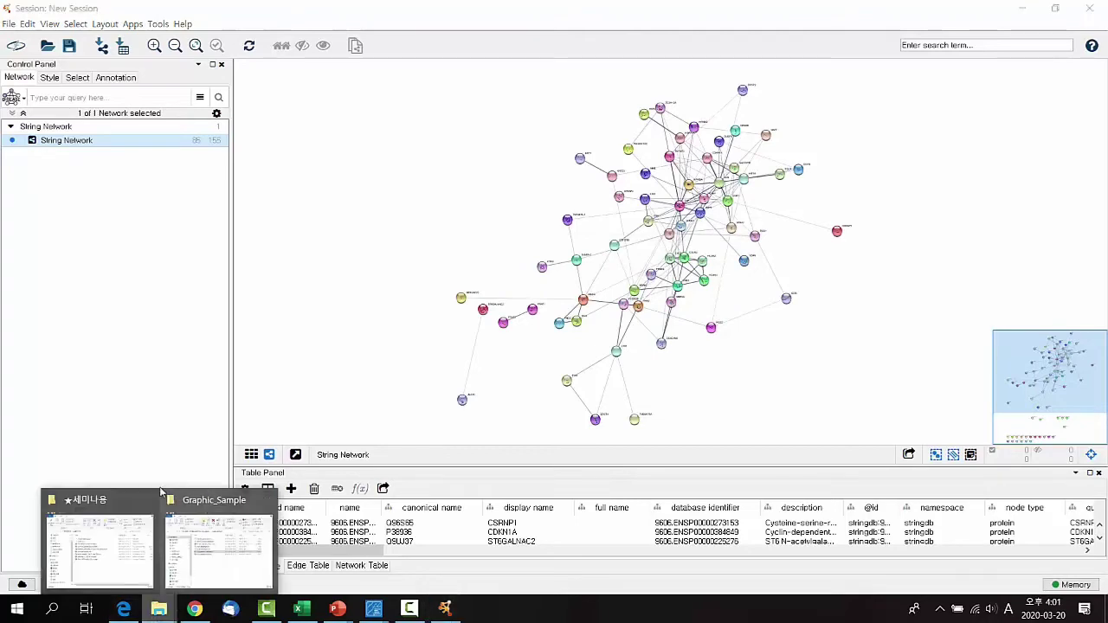
left_click(207, 528)
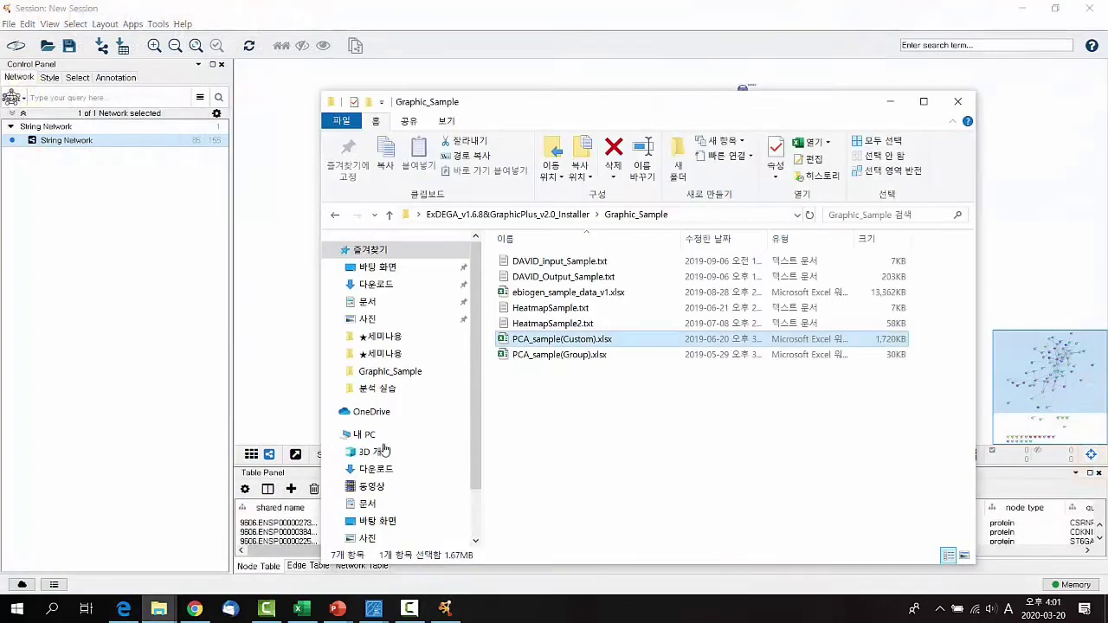
left_click(396, 265)
scroll(555, 423, "down", 4)
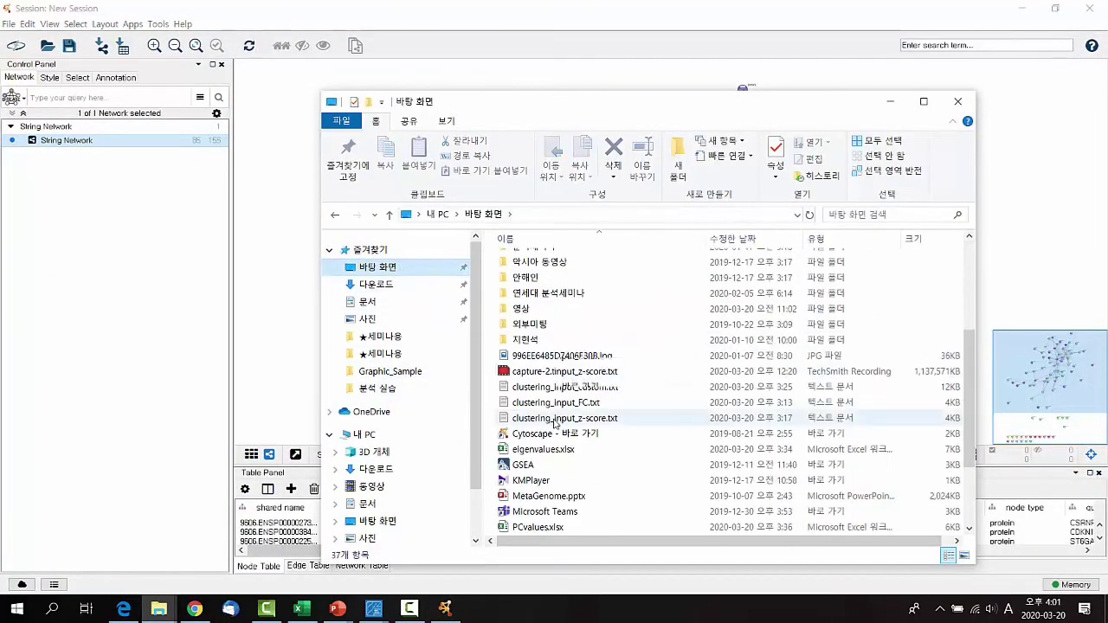
left_click(586, 451)
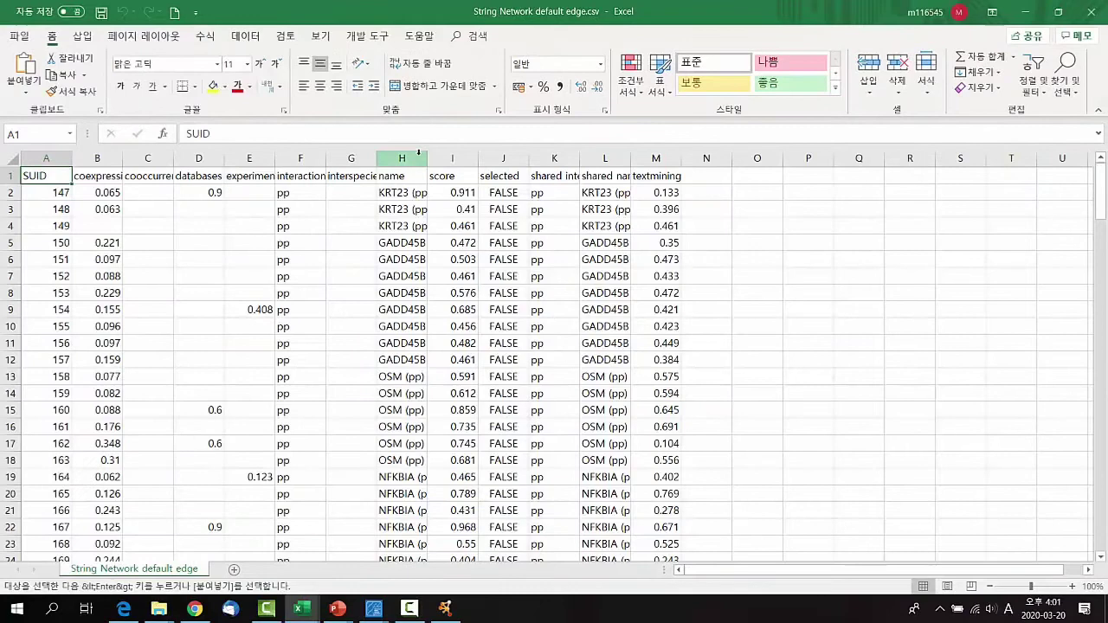
- Widen the name column to examine the interaction pairs and their scores, and close the edge table without saving
left_click(407, 157)
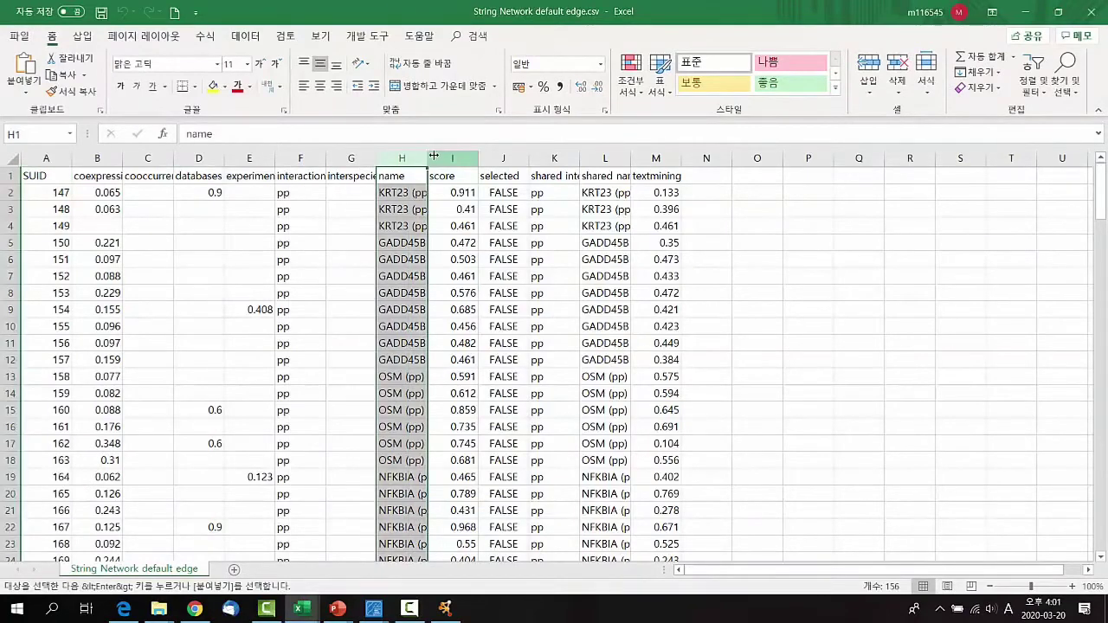
left_click_drag(433, 155, 487, 157)
left_click(511, 159)
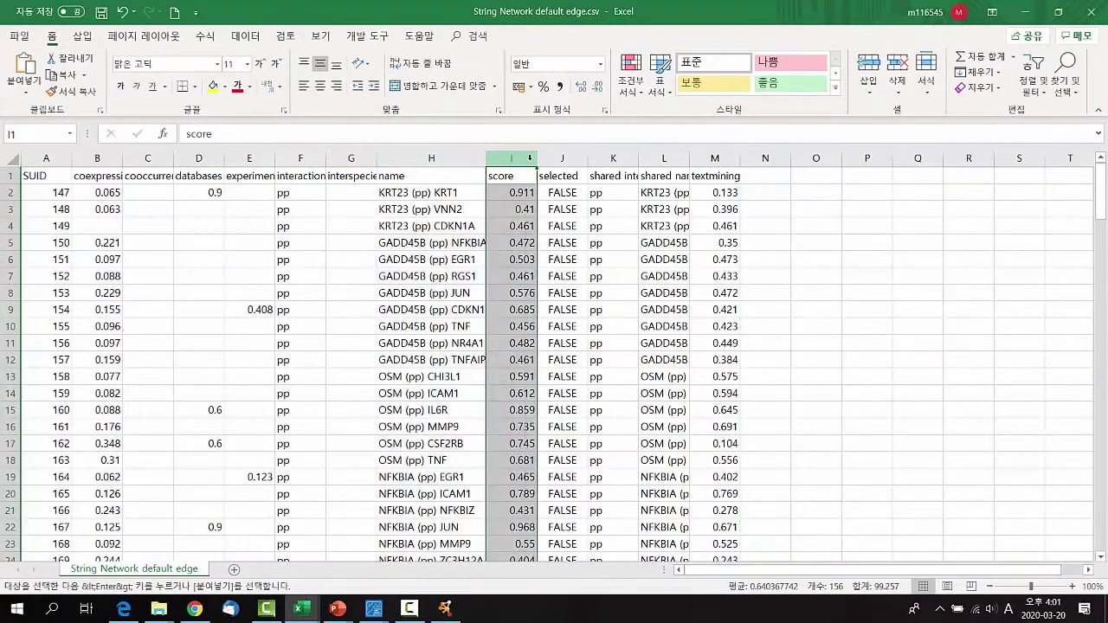
left_click(457, 193)
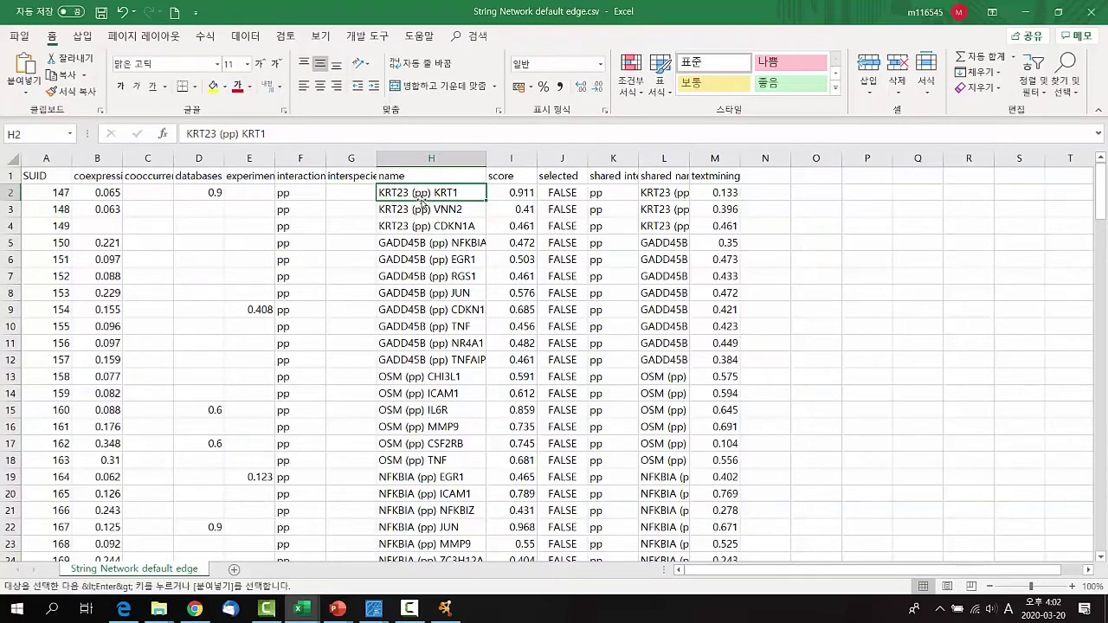
left_click(511, 193)
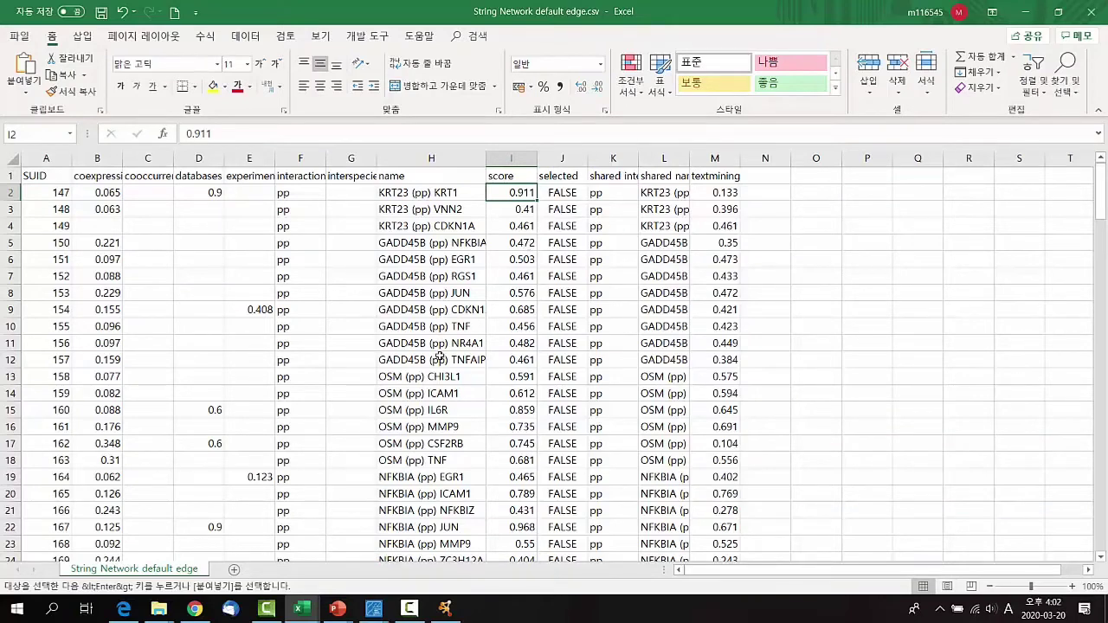
left_click(1095, 12)
left_click(551, 329)
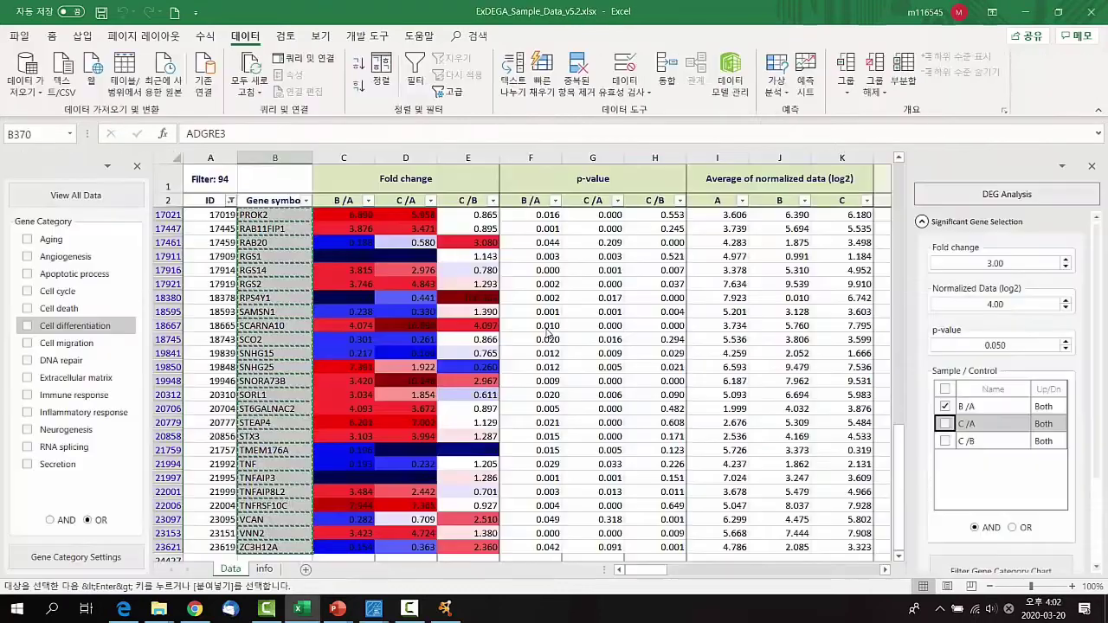
- In ExDEGA_Sample_Data_v5.2.xlsx, copy the filtered genes' data from the Gene symbol column through the B/A p-value column, including headers
left_click(446, 609)
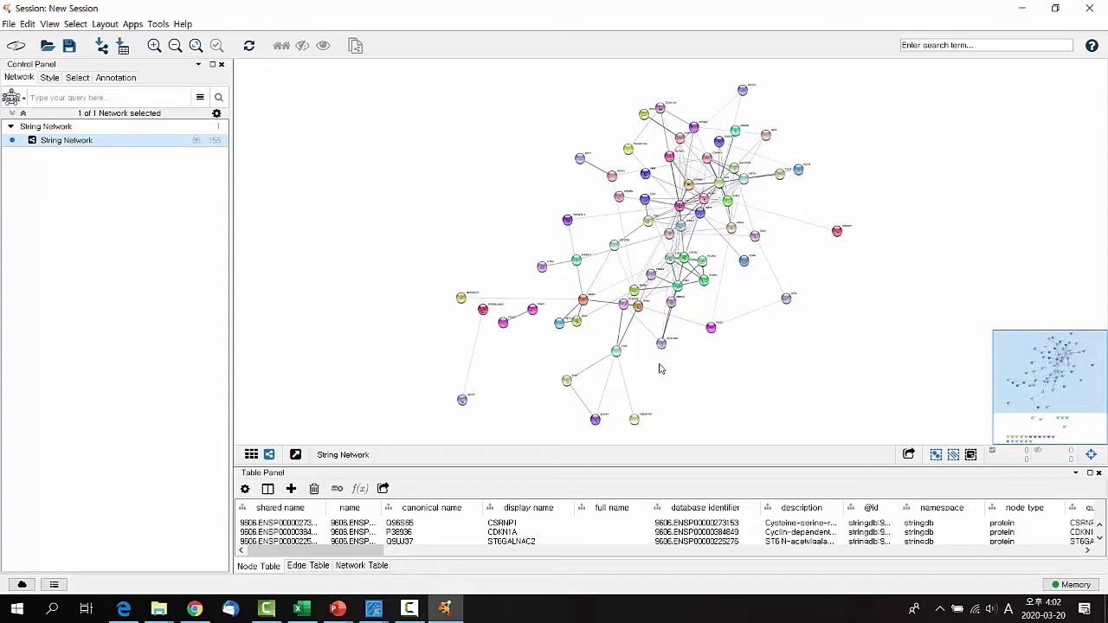
left_click(301, 610)
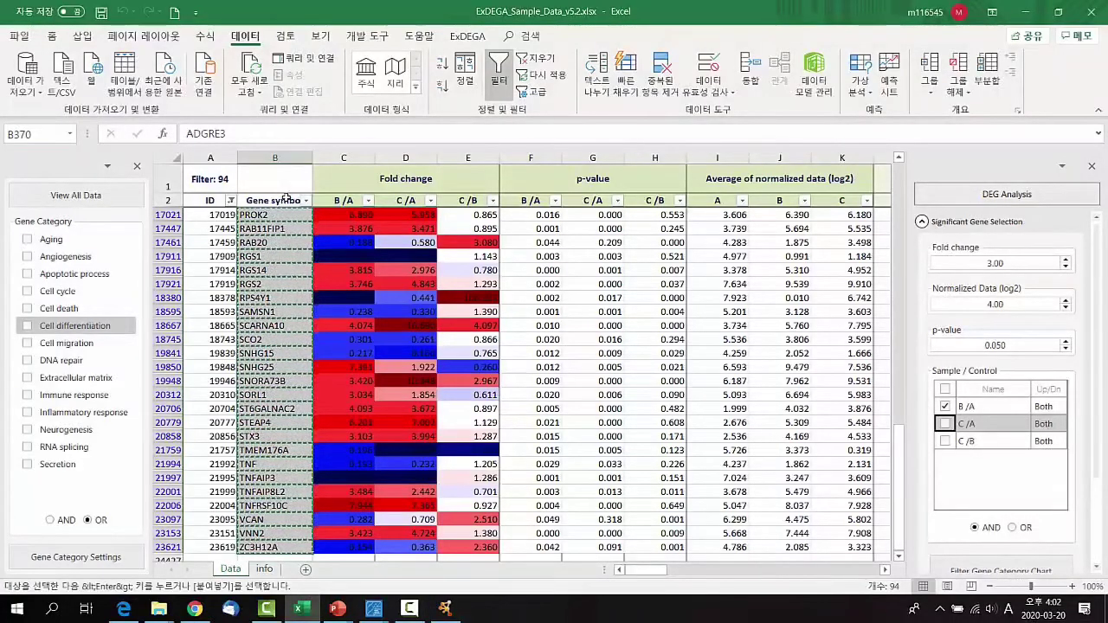
left_click(285, 200)
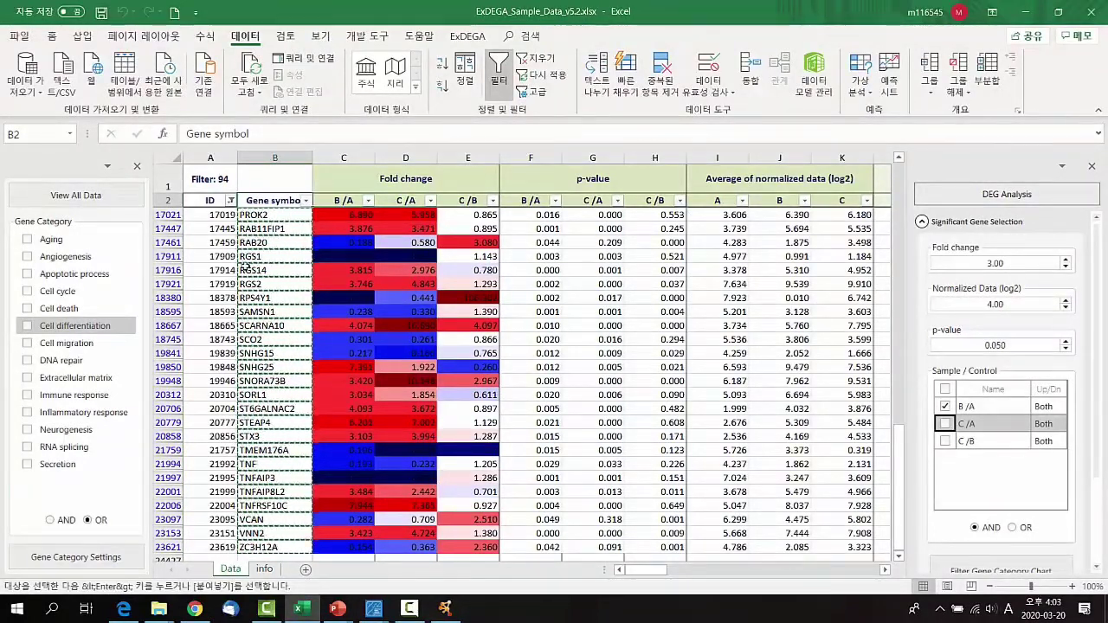
left_click(527, 198, "shift")
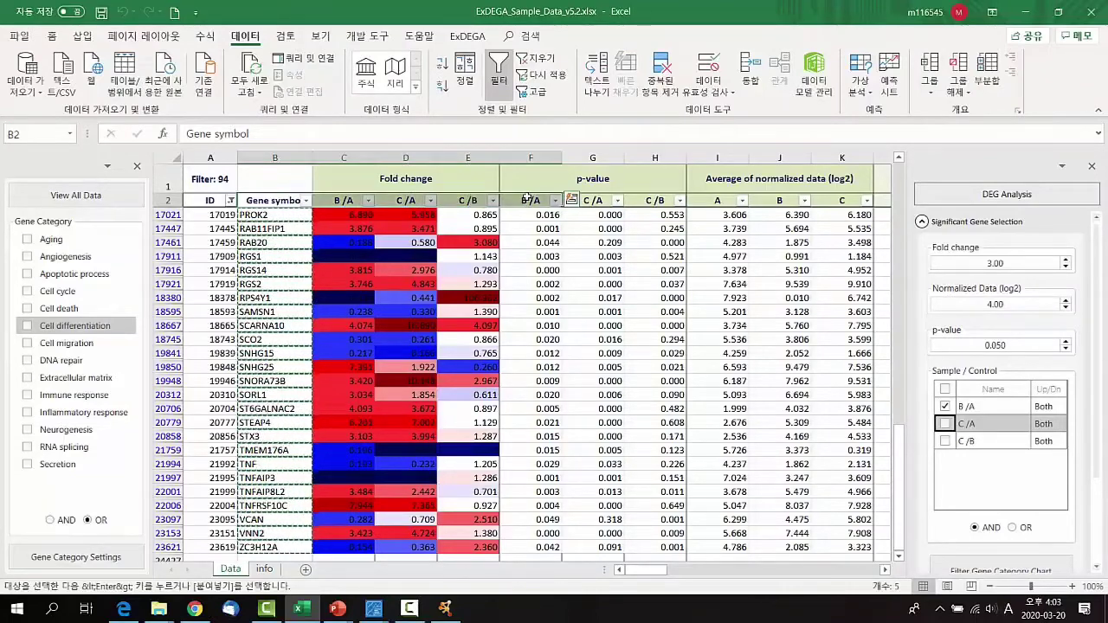
key("ctrl+shift+Down")
scroll(456, 189, "down", 1)
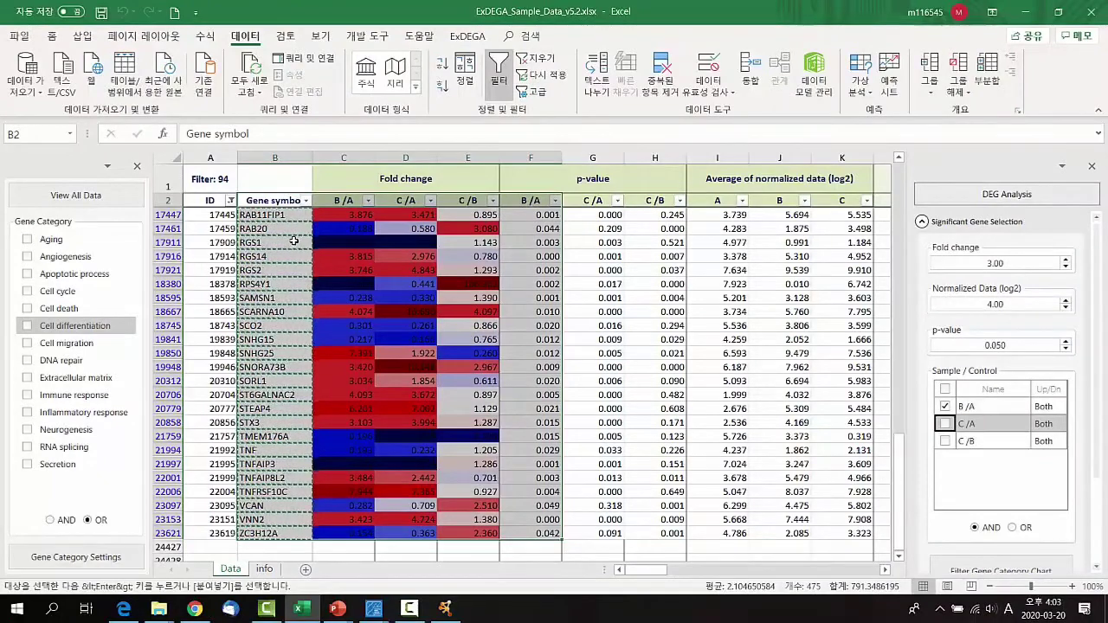
- Create a new blank workbook and paste the copied gene data starting at cell A1
left_click(16, 36)
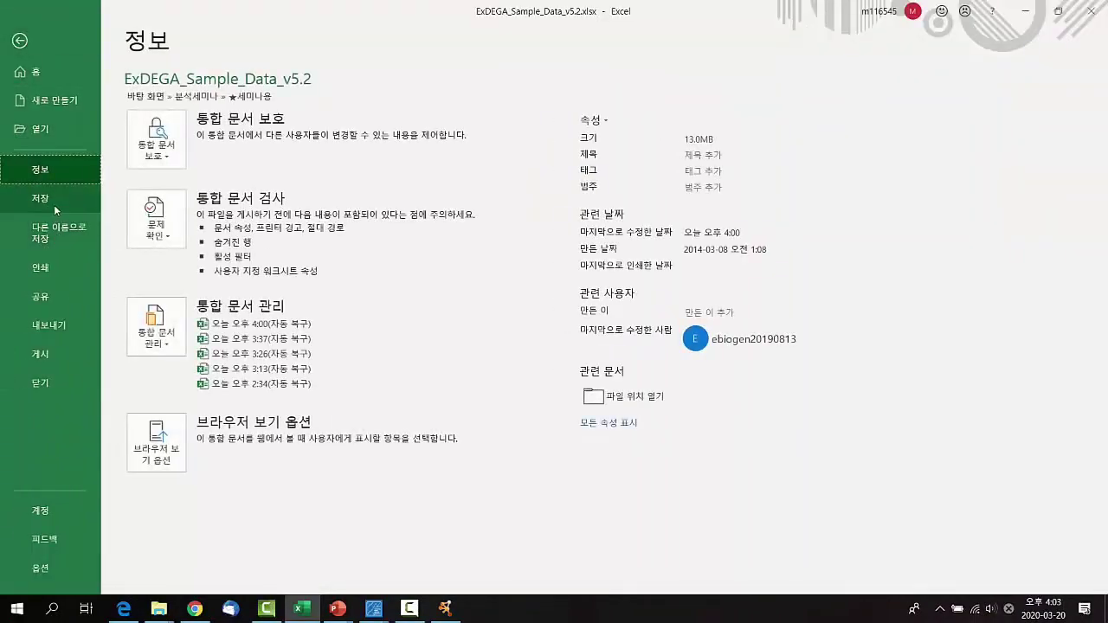
left_click(64, 107)
left_click(257, 179)
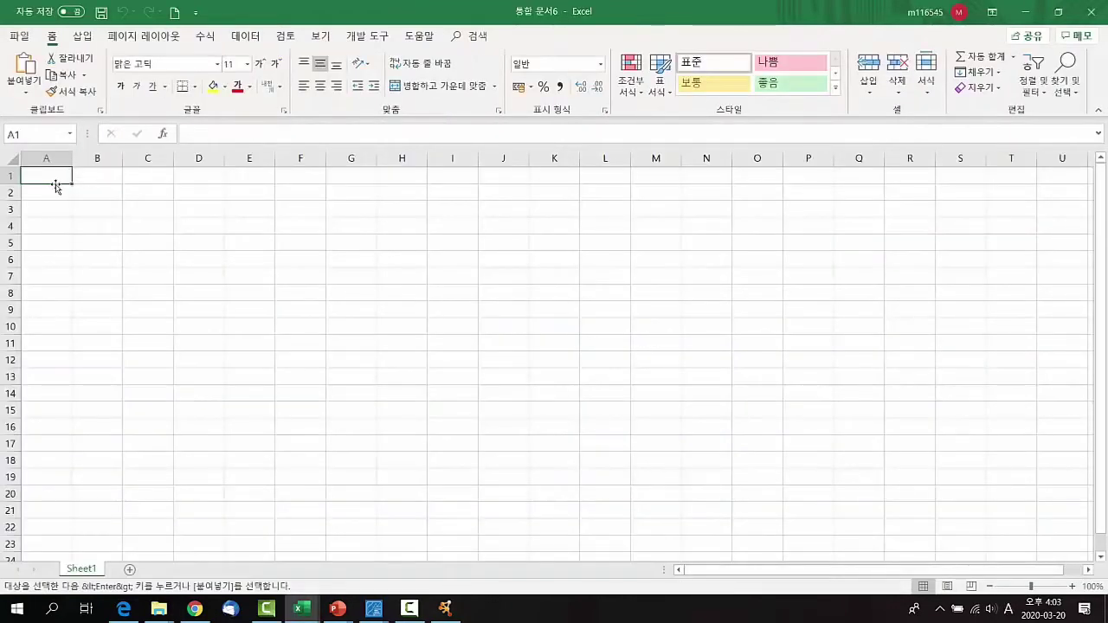
key("ctrl+v")
- Delete the C/A and C/B fold change columns, keeping the gene symbols with the B/A fold change and p-value
left_click(118, 171)
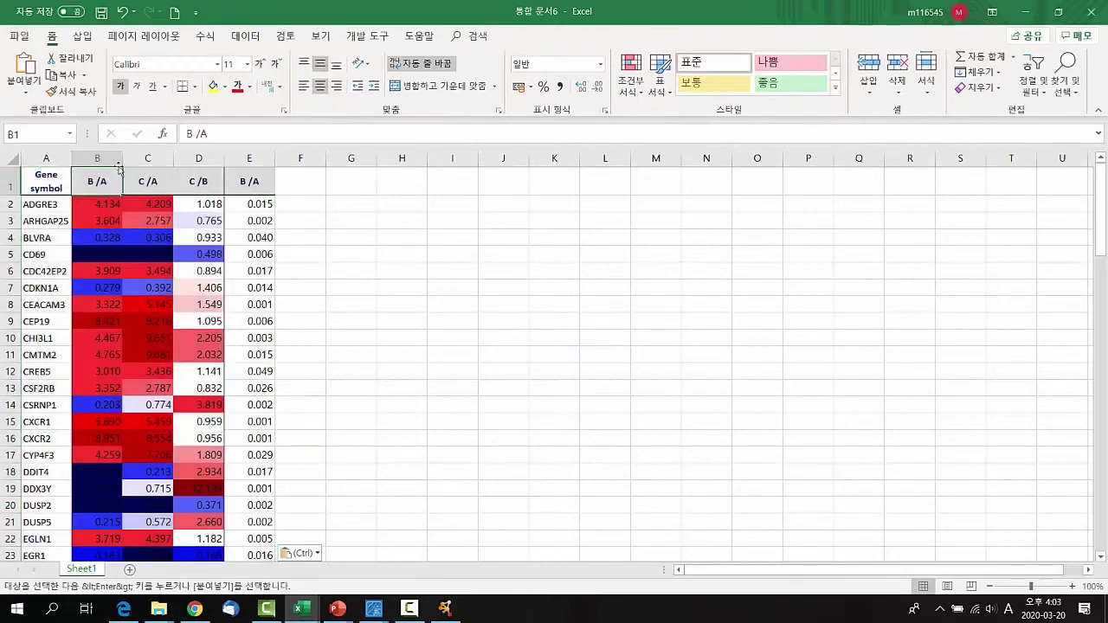
left_click(104, 158)
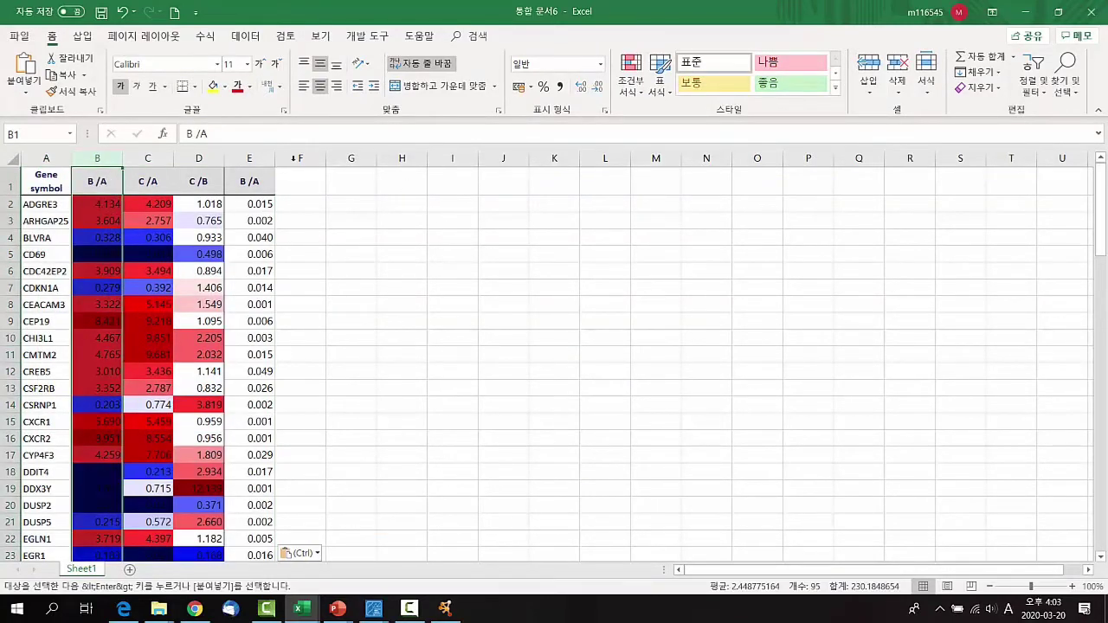
left_click(265, 158, "ctrl")
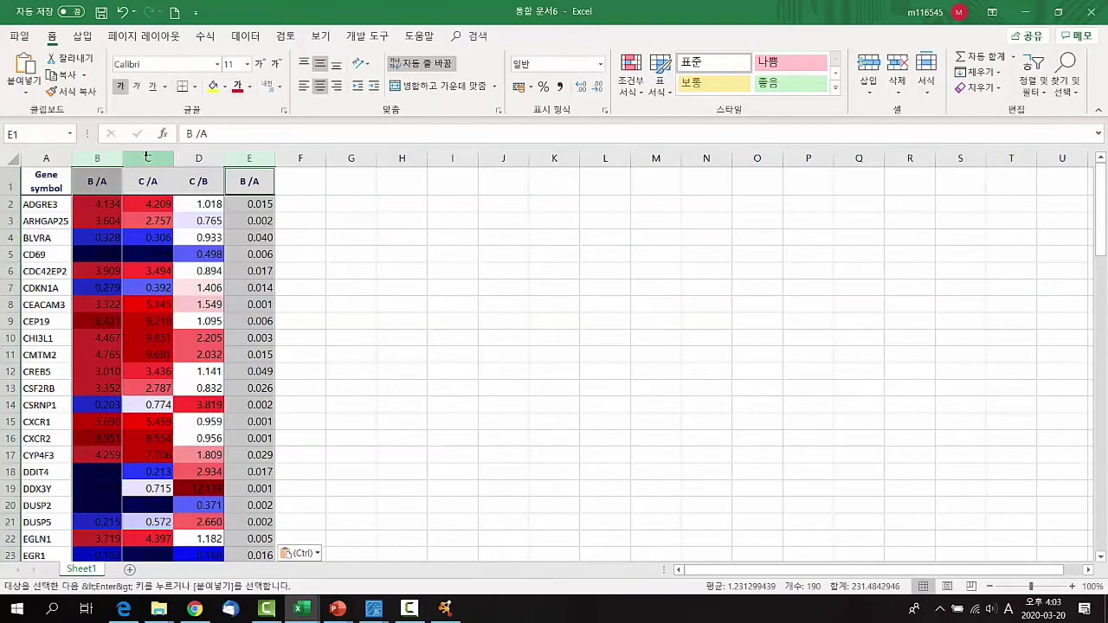
left_click_drag(147, 156, 198, 157)
right_click(199, 210)
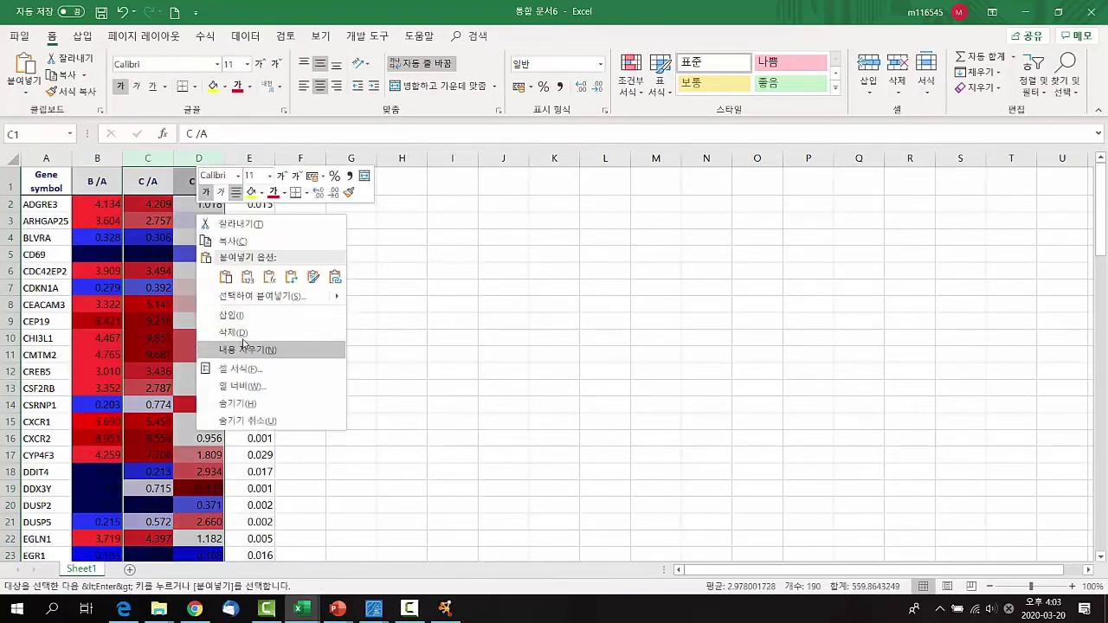
left_click(235, 334)
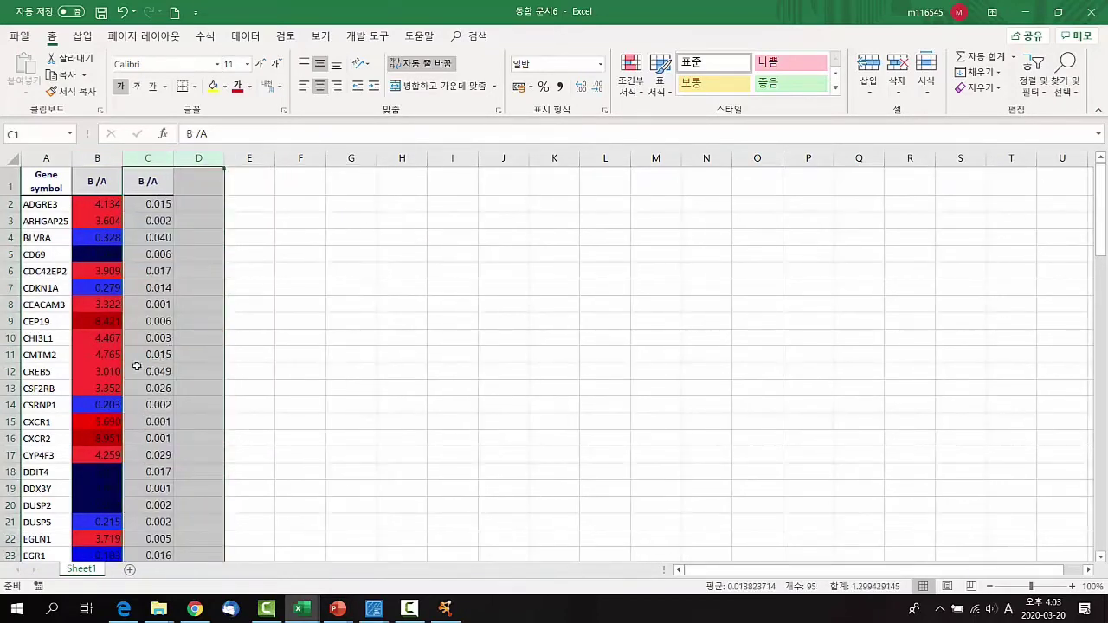
left_click(139, 355)
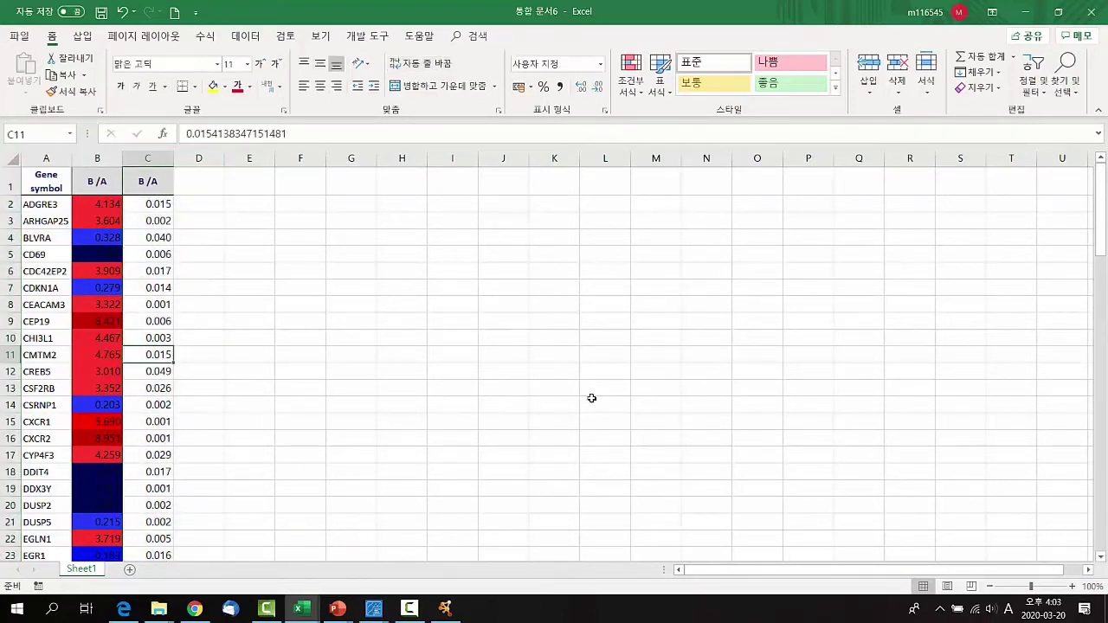
left_click(193, 204)
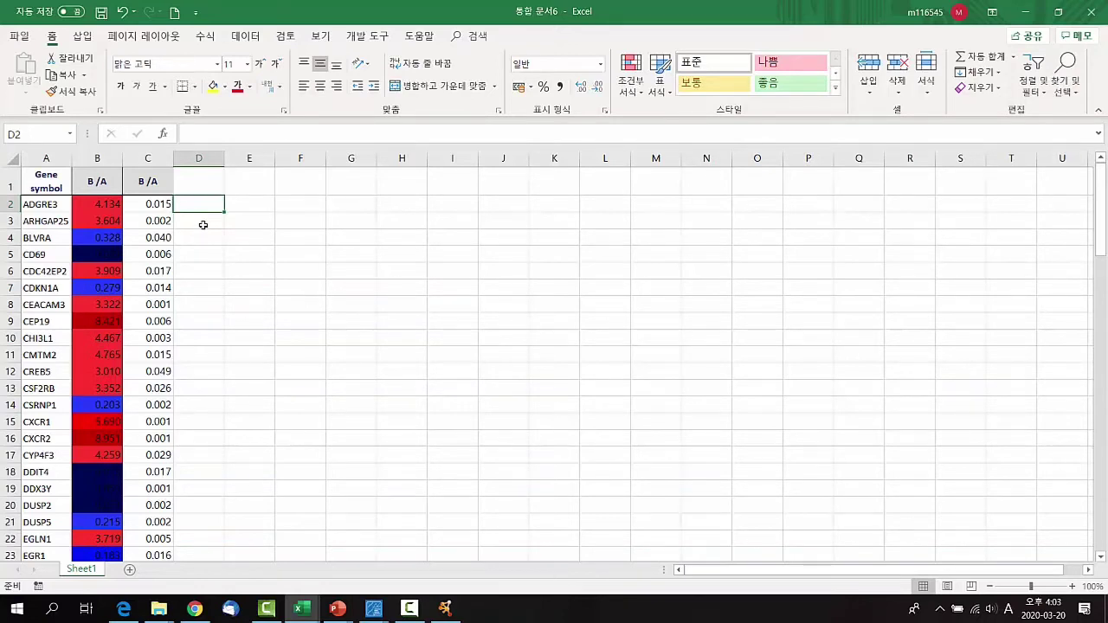
- Enter the header log2FC in cell D1, beside the B/A p-value column
key("Up")
type("log2FC")
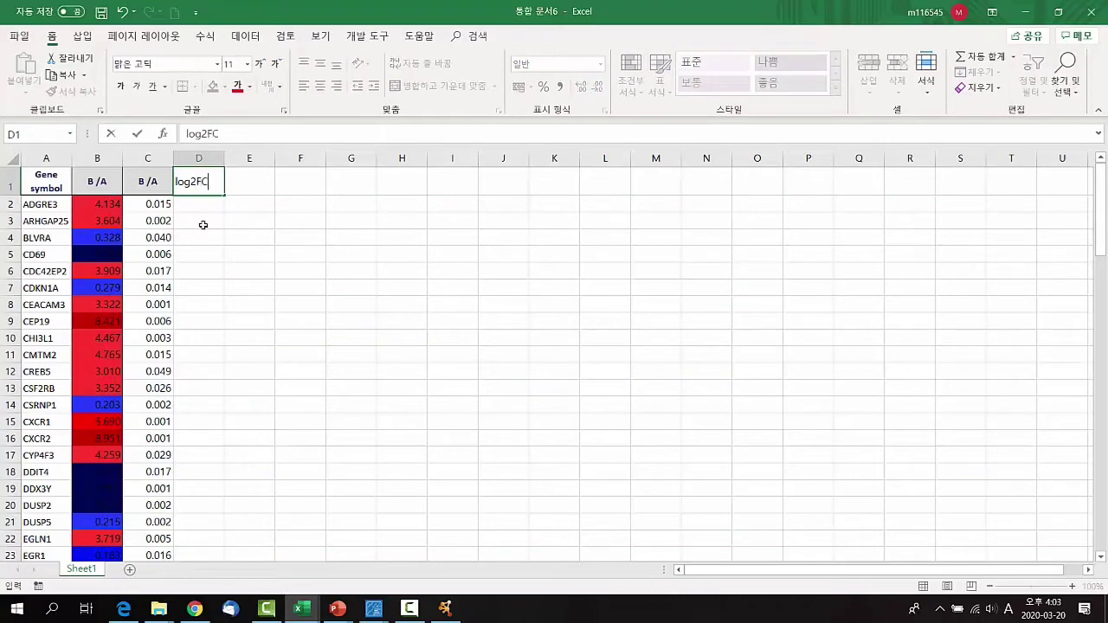
key("Return")
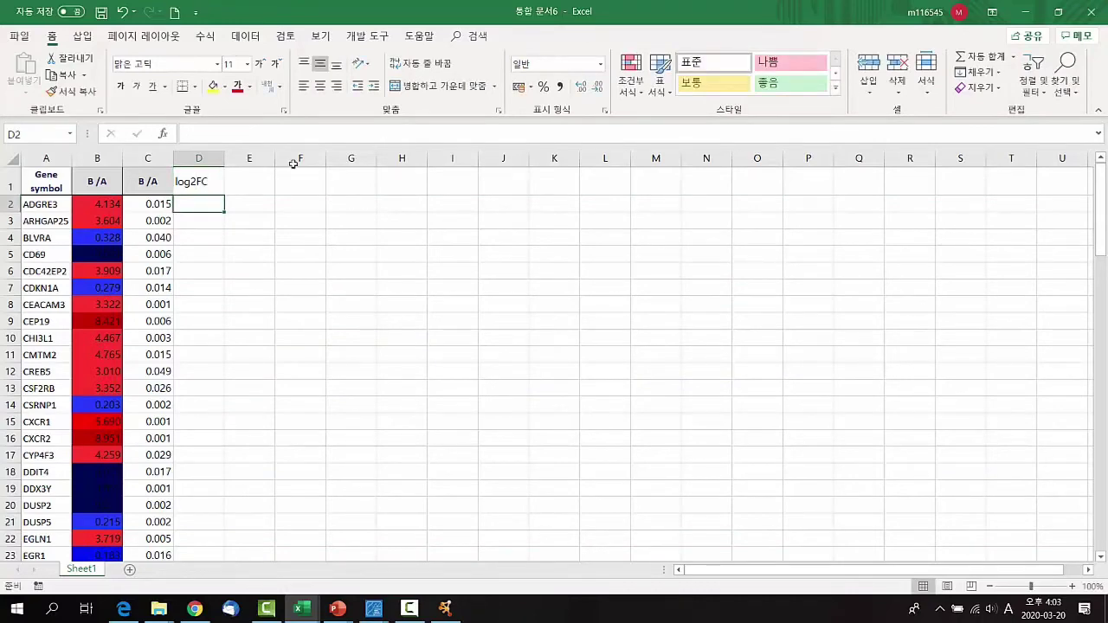
- Calculate the base-2 logarithm of the fold change in D2 with =log(B2,2) and fill the formula down for all genes
left_click(1073, 587)
left_click(1073, 587)
left_click(1072, 588)
left_click(1073, 588)
scroll(968, 519, "up", 1)
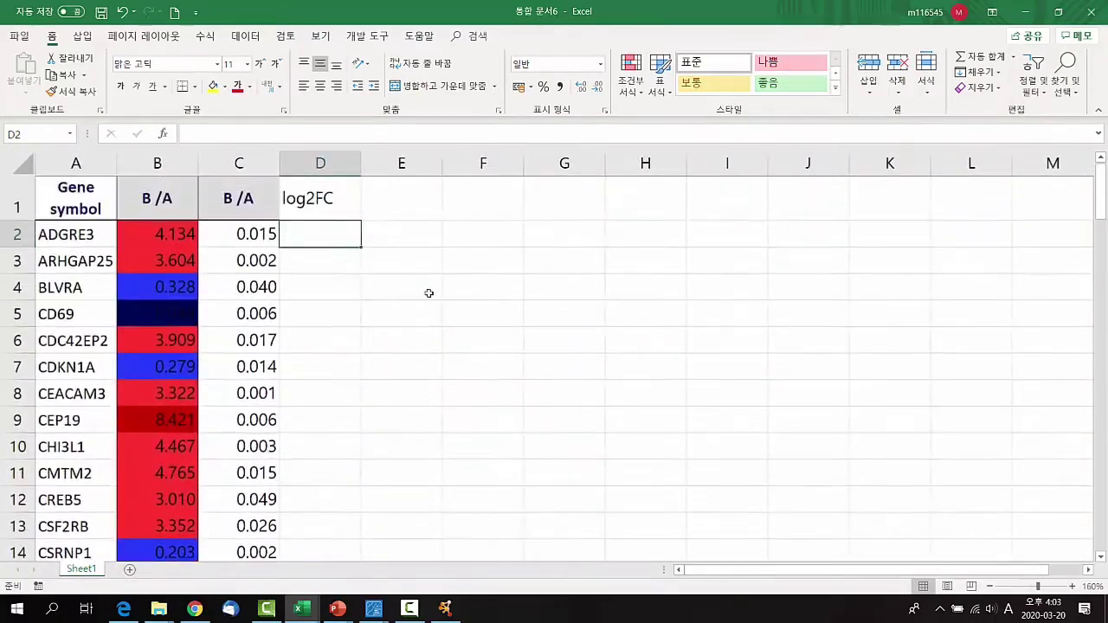
double_click(332, 243)
type("=")
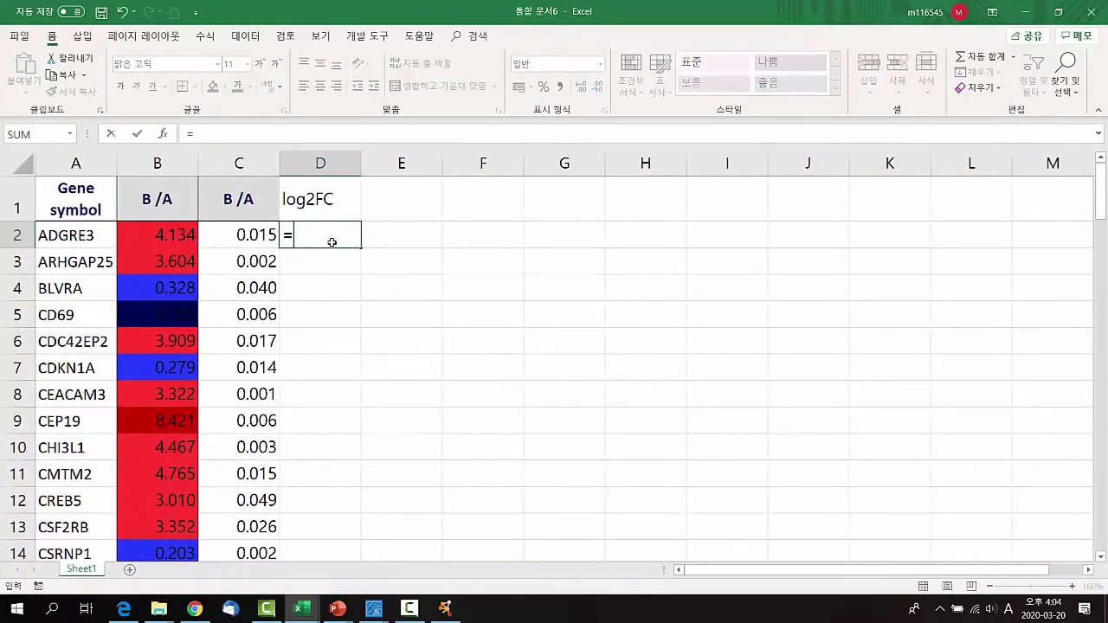
type("log")
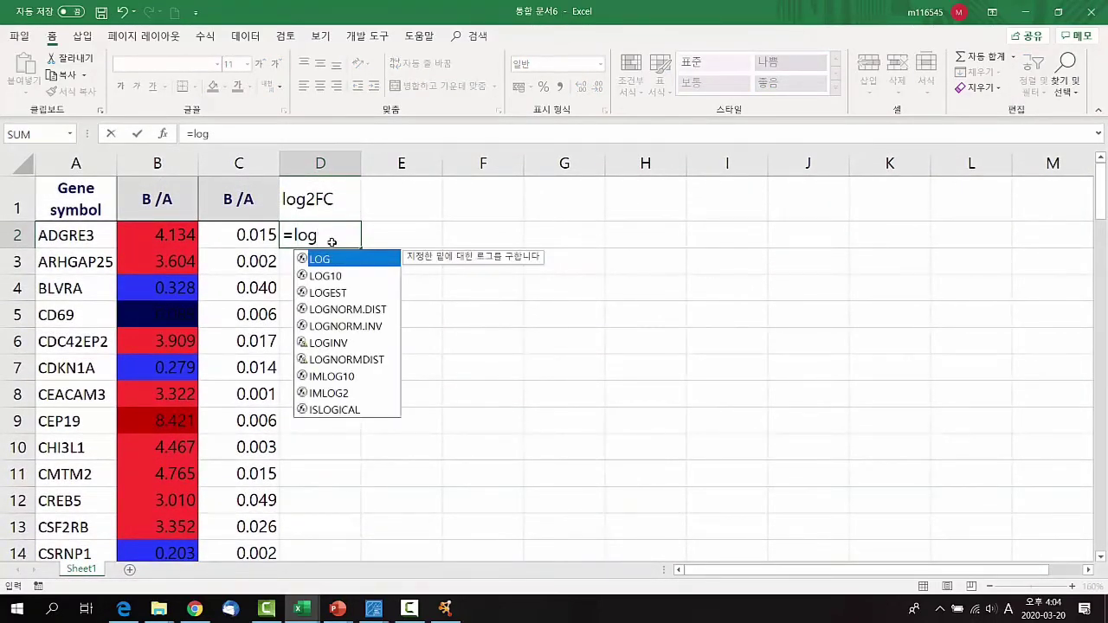
type("(")
left_click(193, 244)
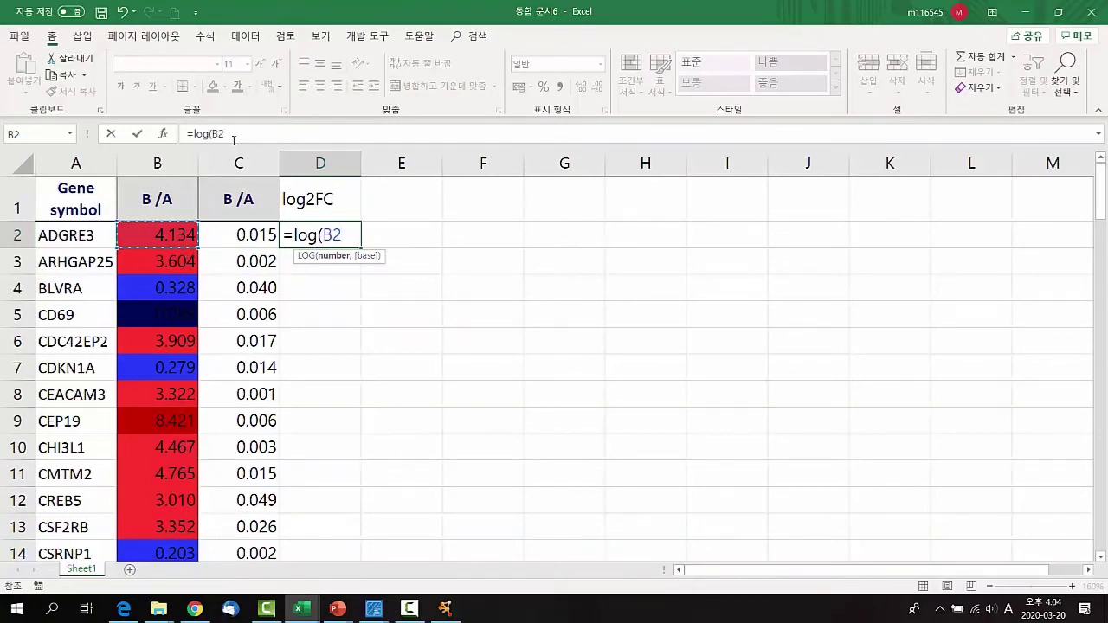
type(",2")
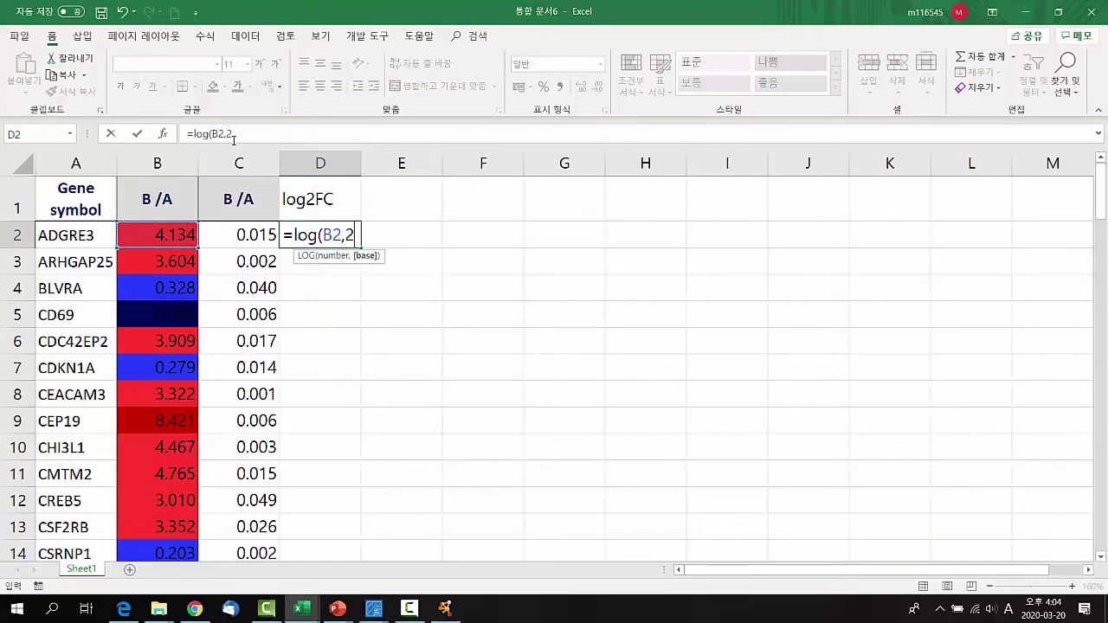
type(")")
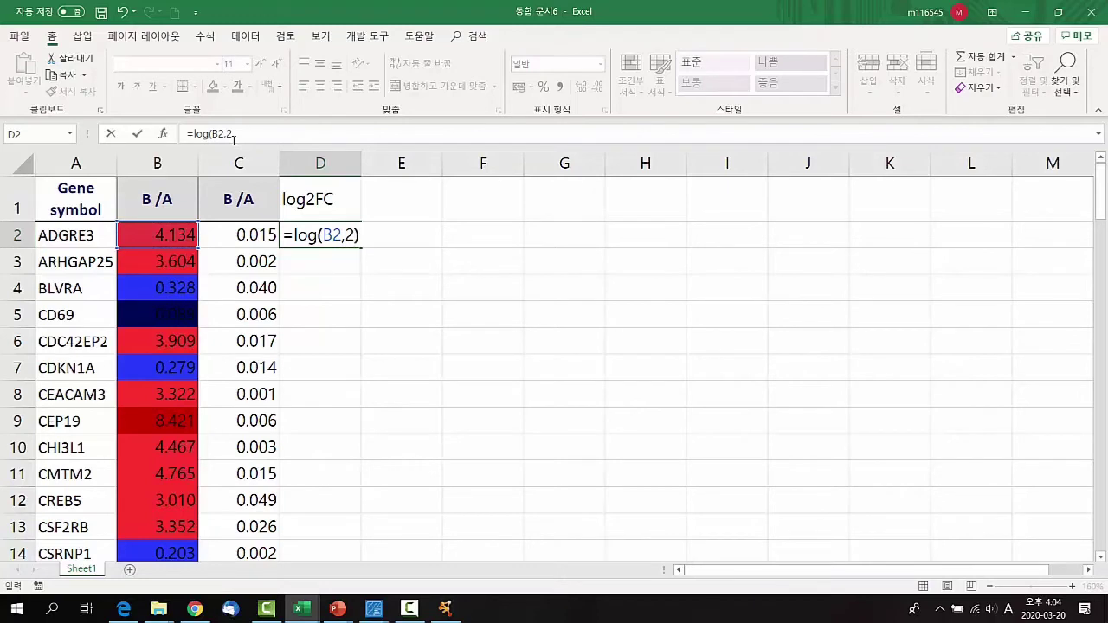
key("Return")
left_click(353, 232)
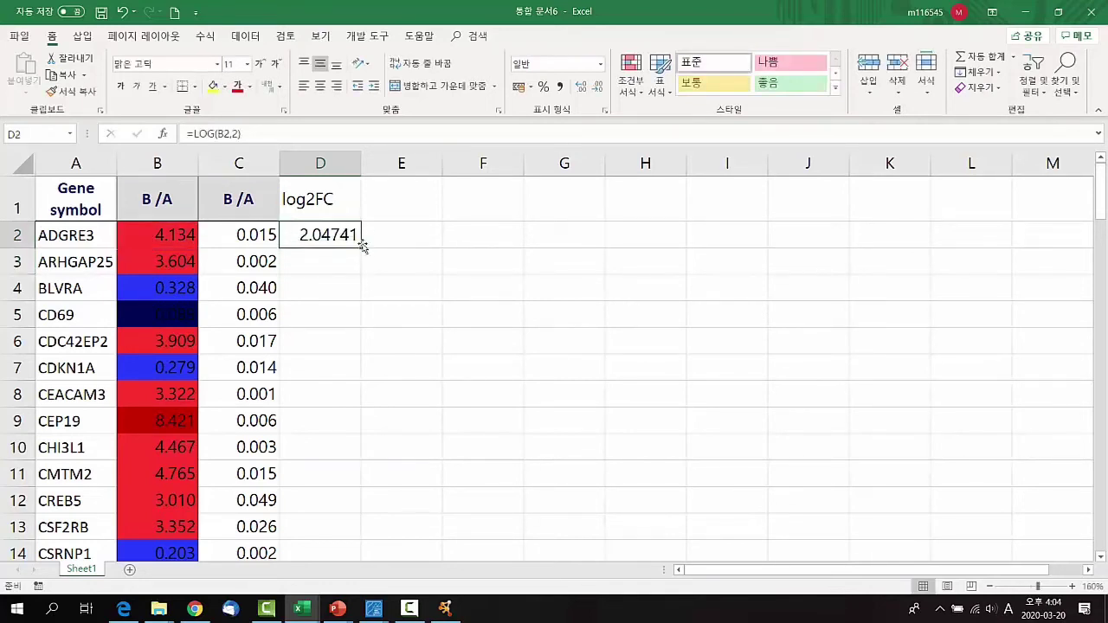
double_click(362, 246)
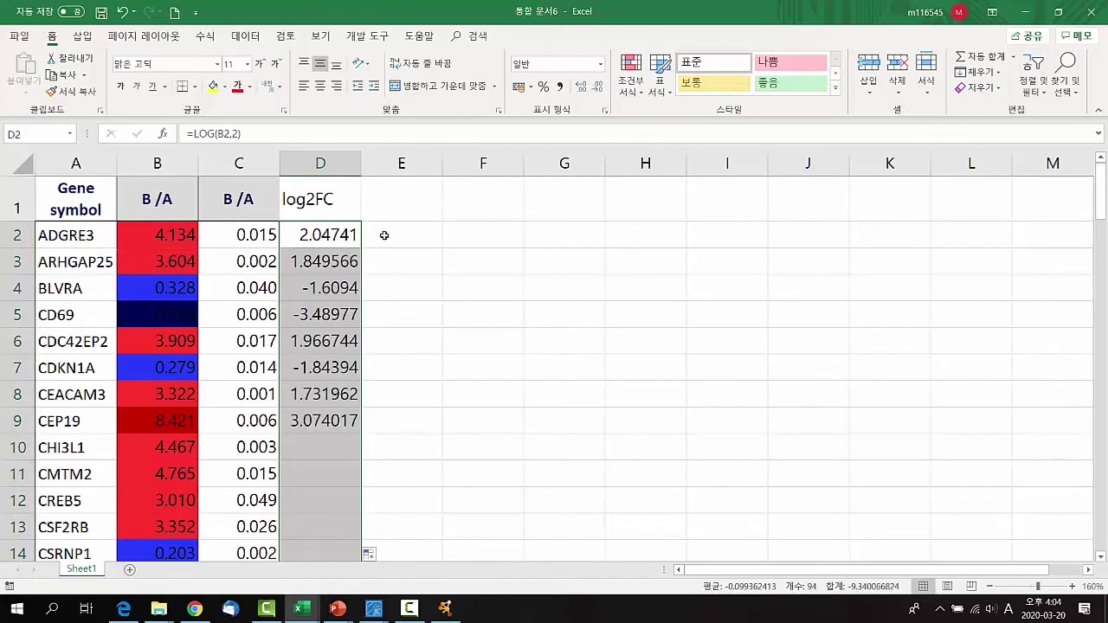
- Enter -log10(p-value) in cell E1 as the next column's header
left_click(343, 206)
left_click(382, 198)
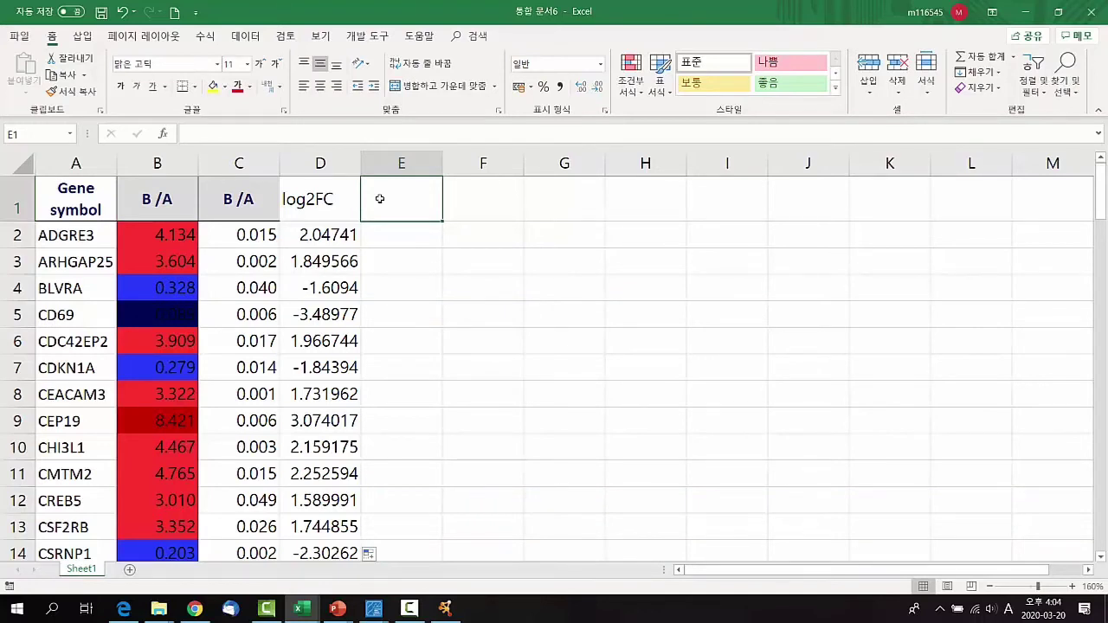
type("-l")
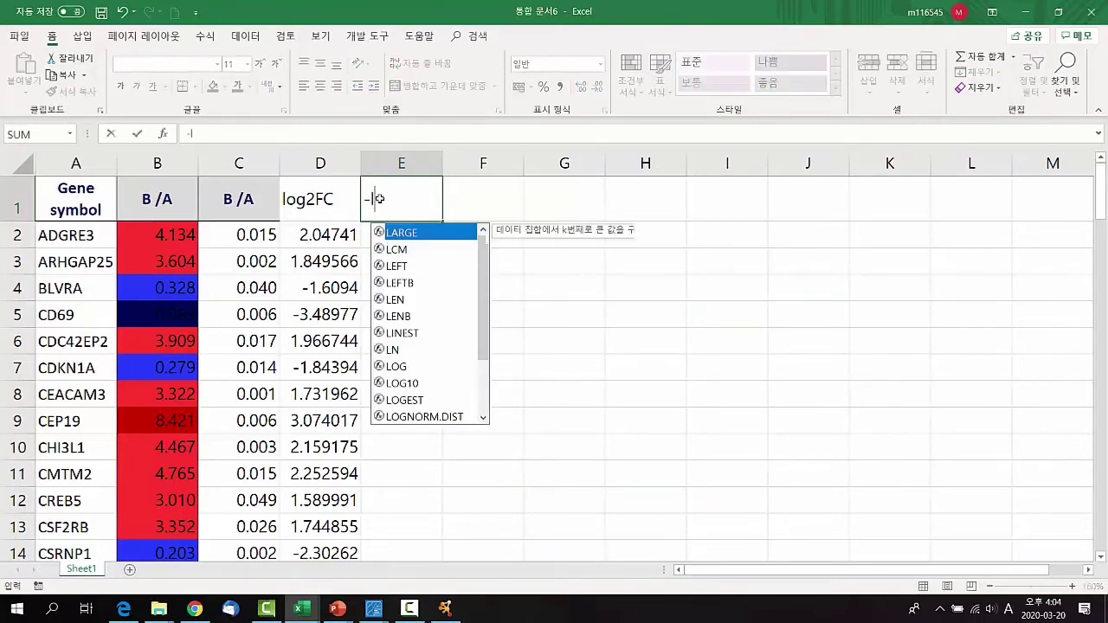
type("og10(")
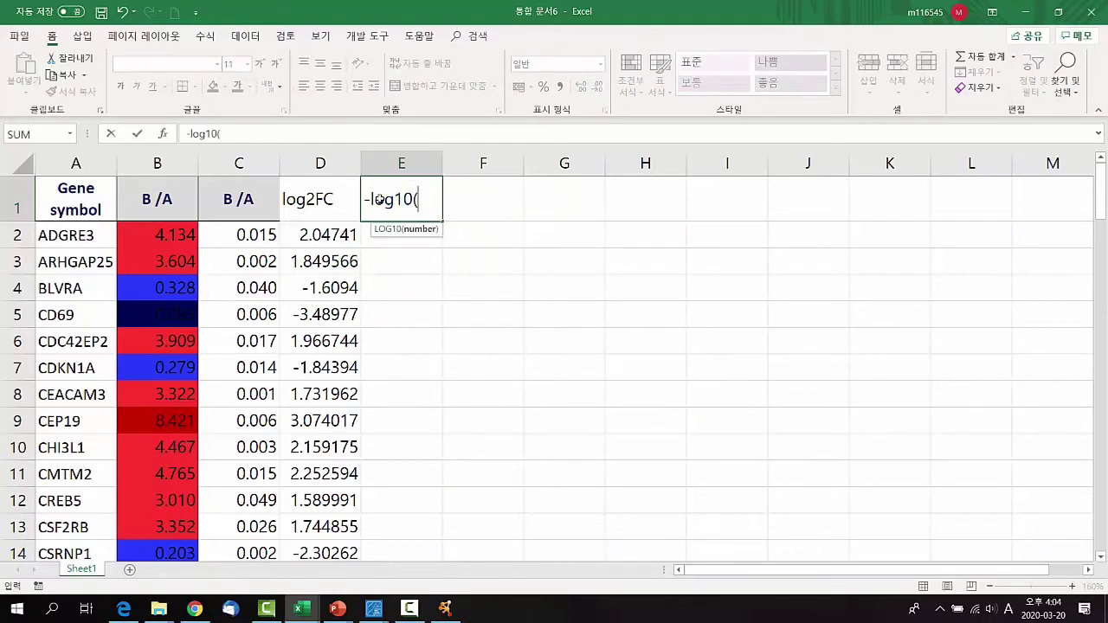
type("p-value)")
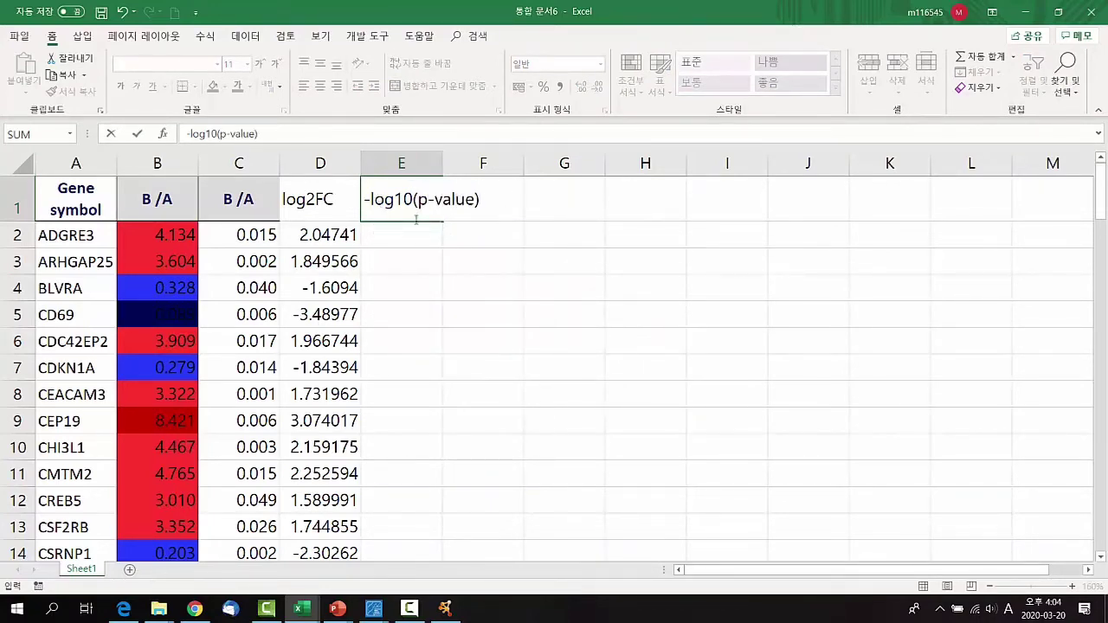
key("Return")
- Turn the entry in E1 into plain text by replacing its equals sign with an apostrophe, giving '-LOG10(p-value)
left_click(407, 217)
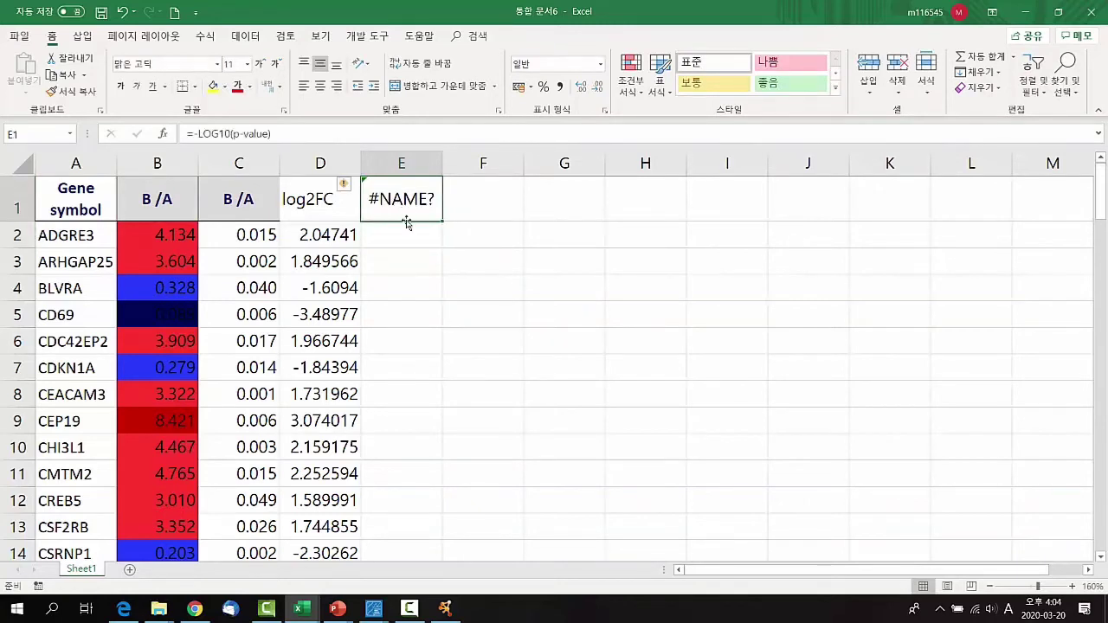
left_click(196, 134)
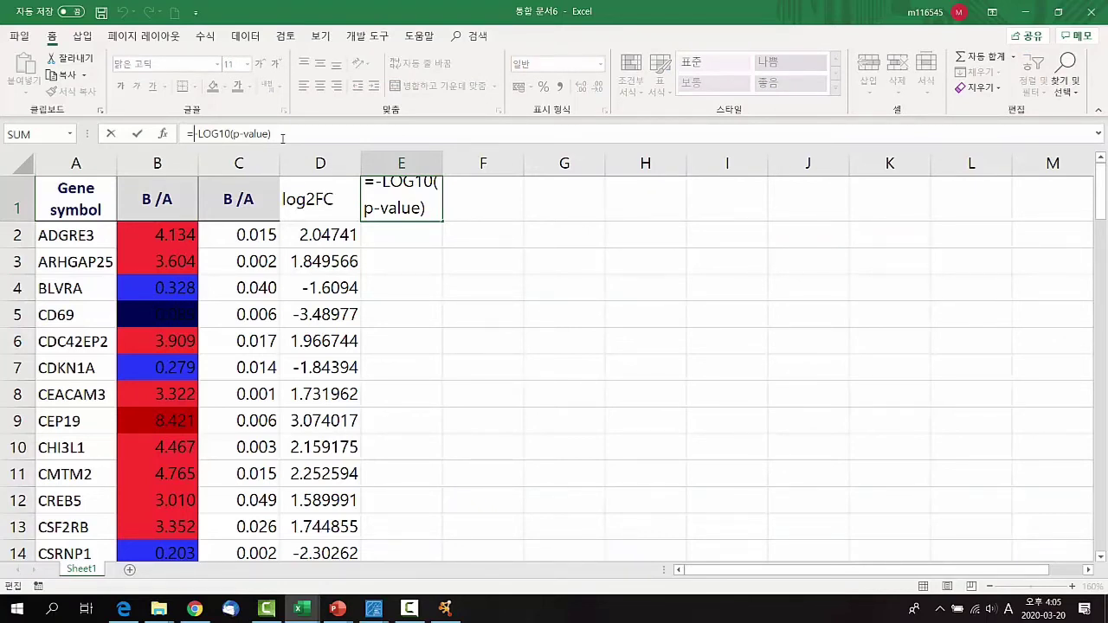
key("BackSpace")
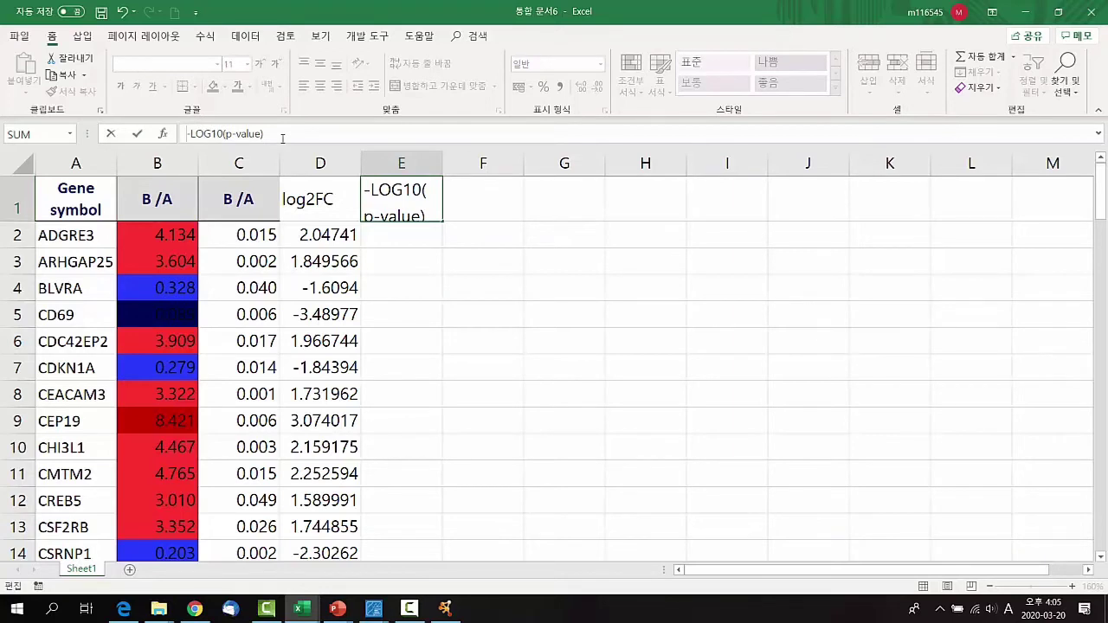
type("'")
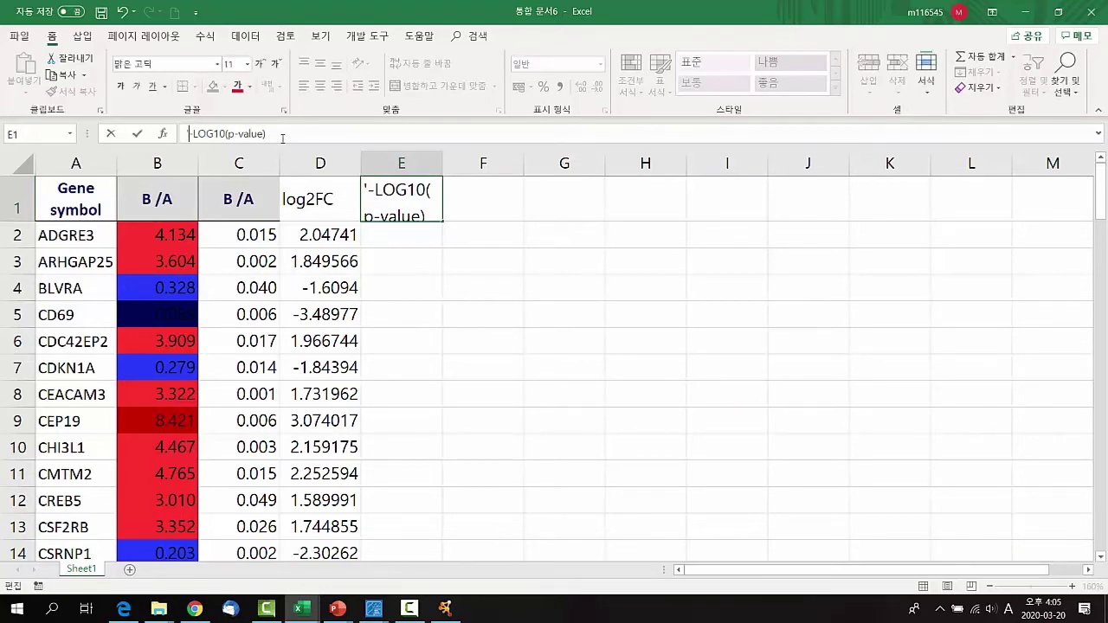
key("Return")
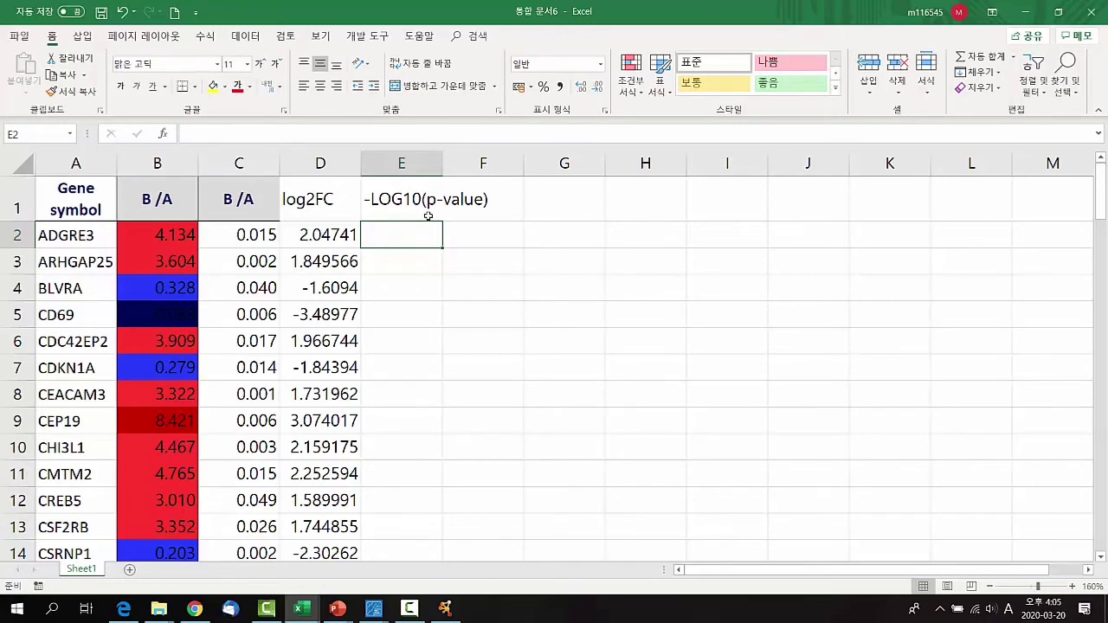
- Calculate the negative base-10 logarithm of the p-value in E2 with =-log10(C2) and fill the formula down for all genes
type("=-")
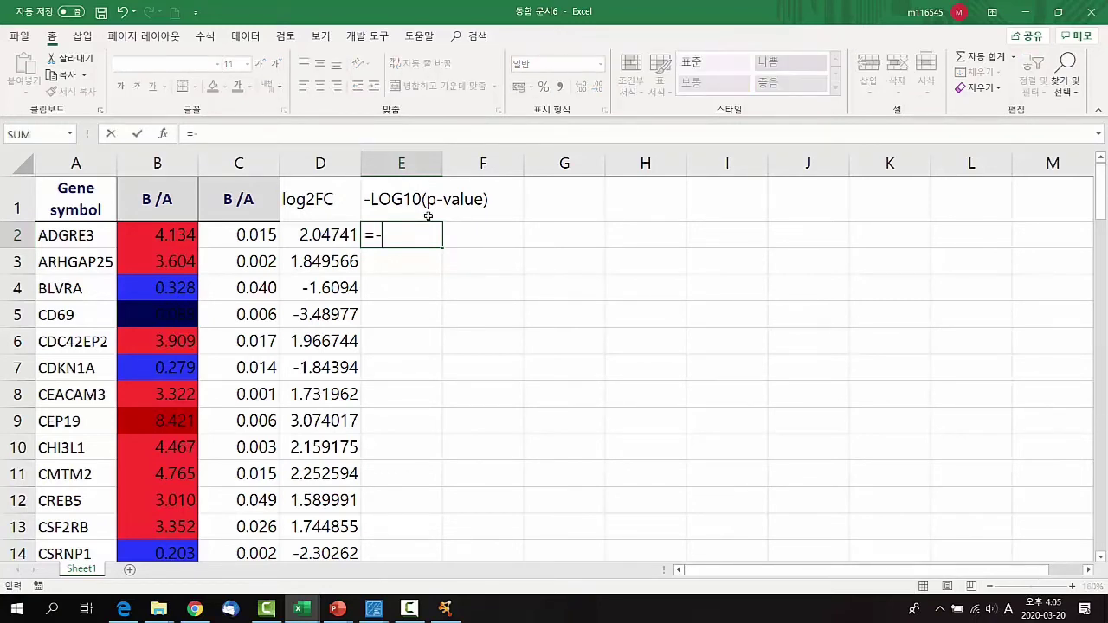
type("log10")
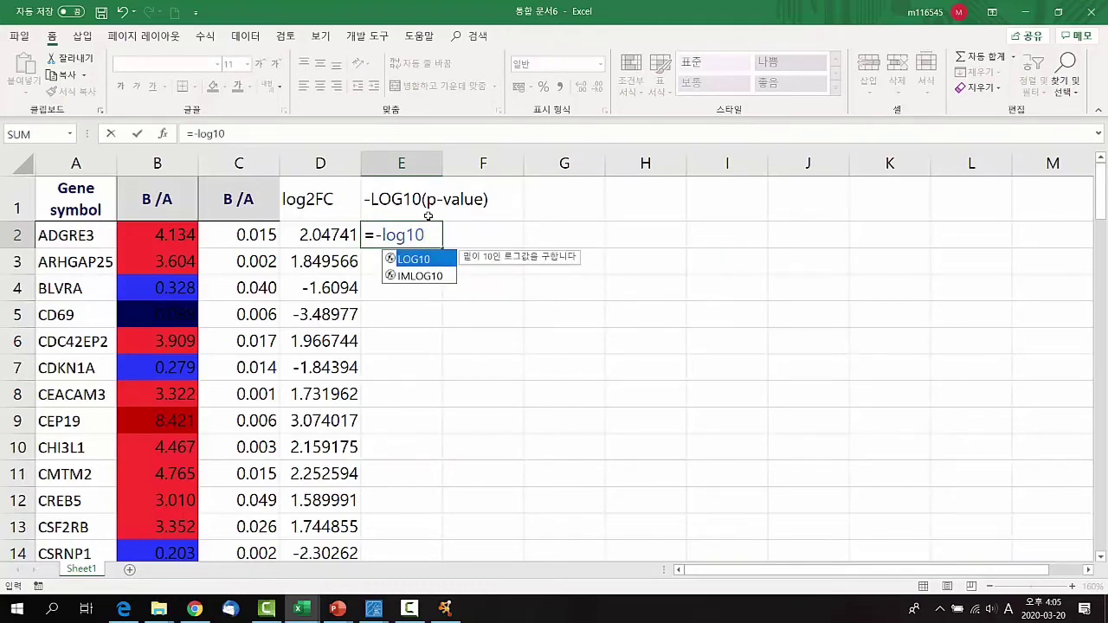
type("(")
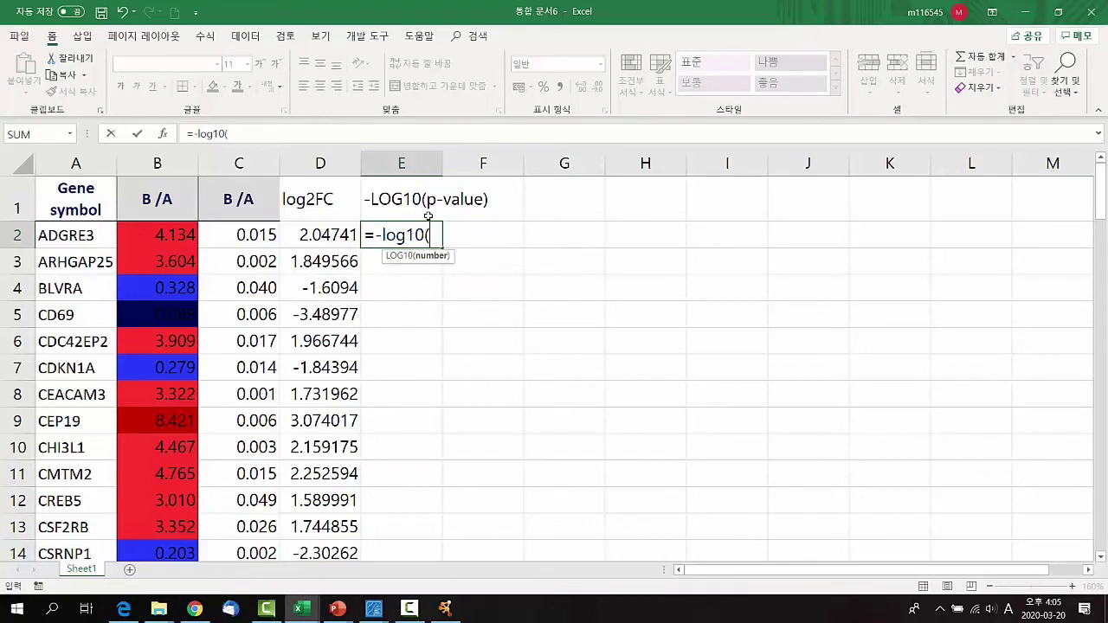
left_click(249, 236)
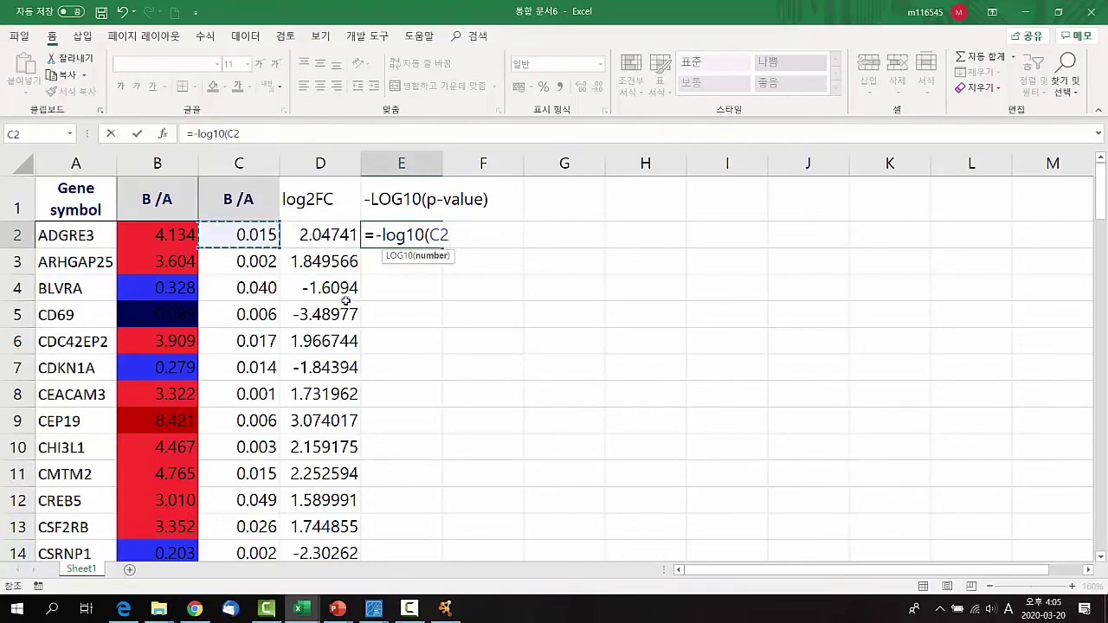
type(")")
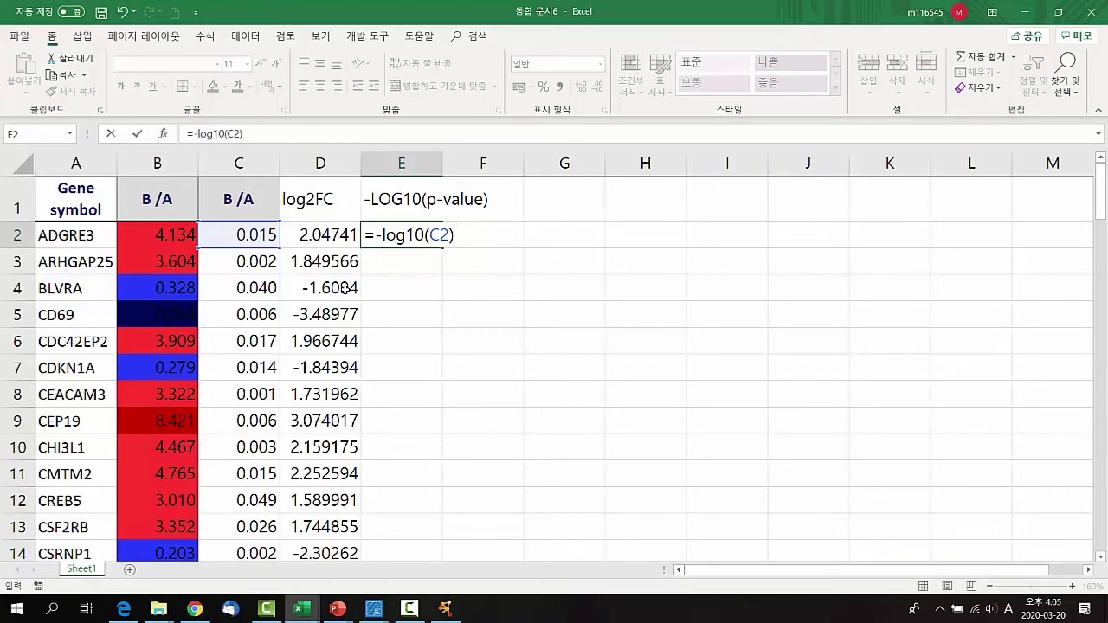
key("Return")
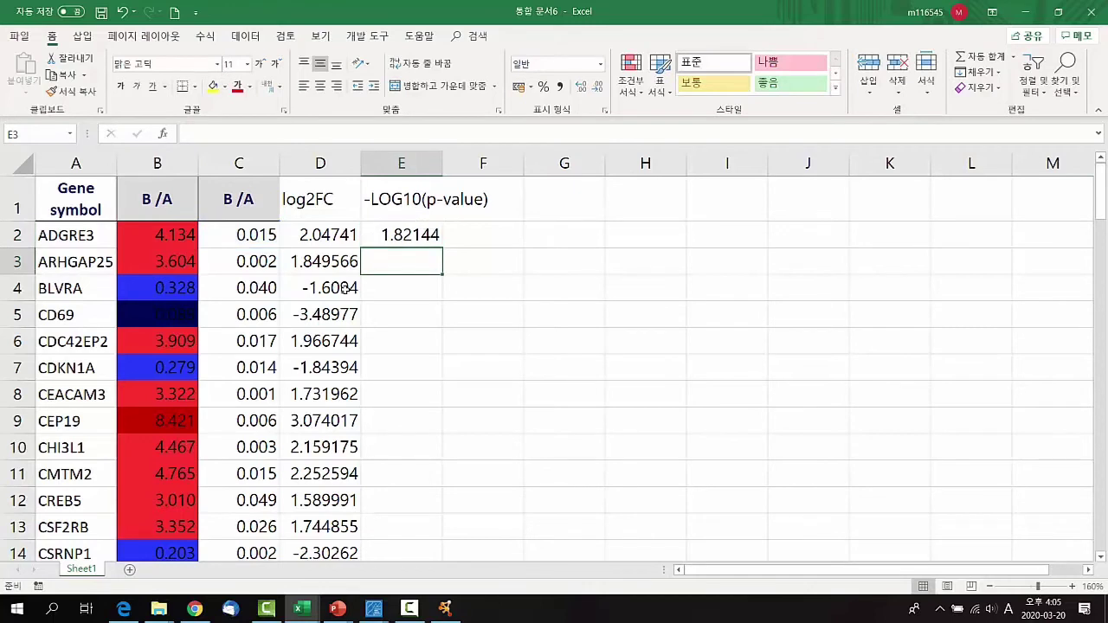
left_click(423, 239)
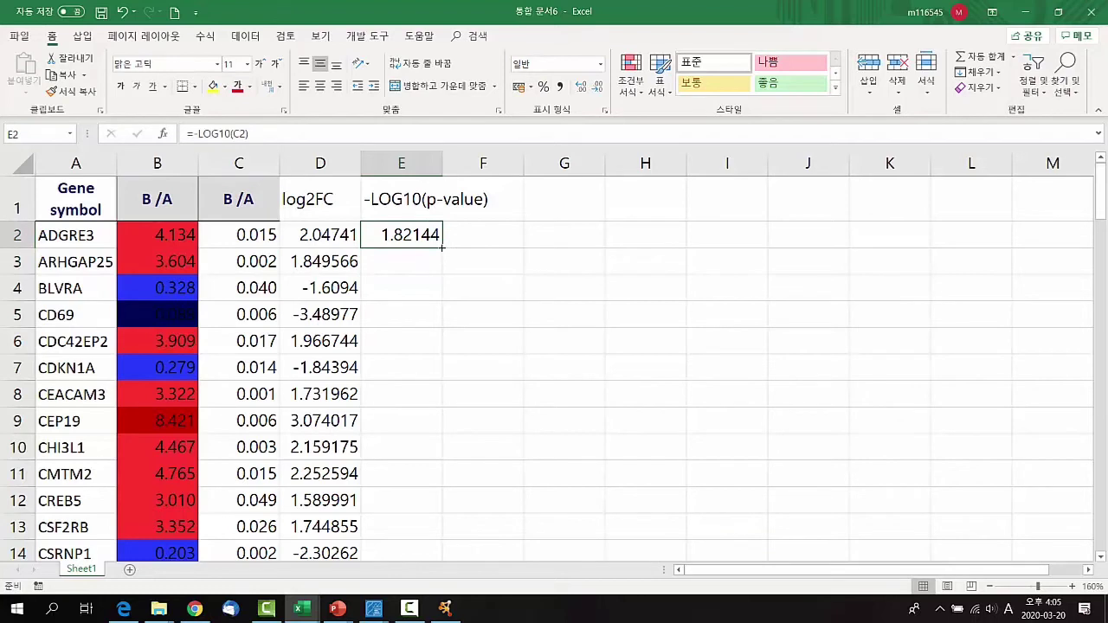
double_click(441, 248)
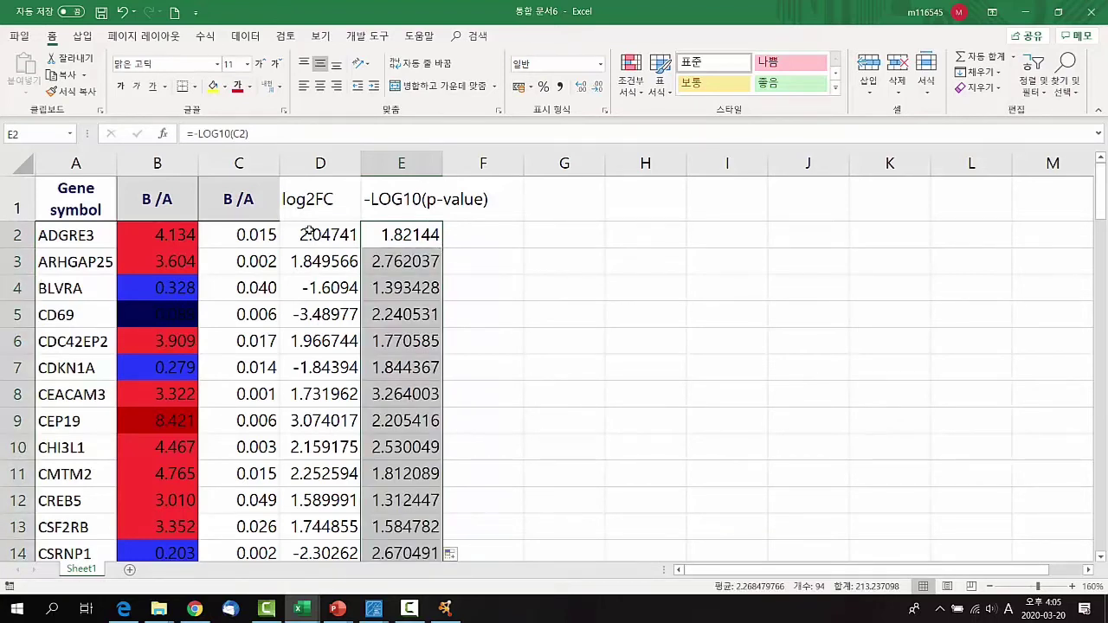
left_click(309, 232)
left_click(403, 234)
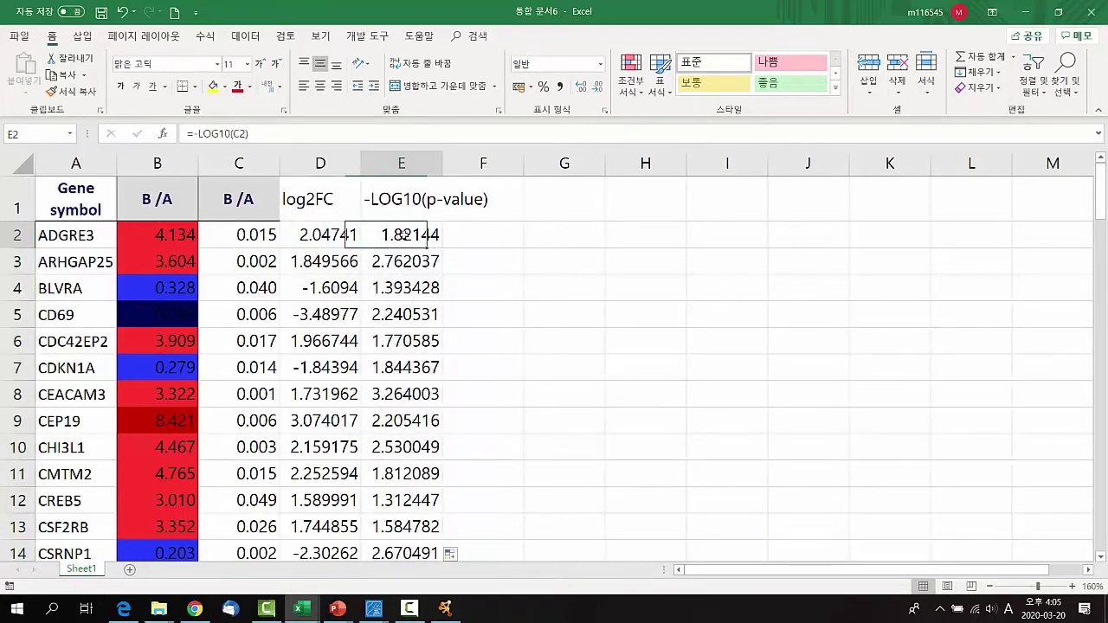
left_click(351, 234)
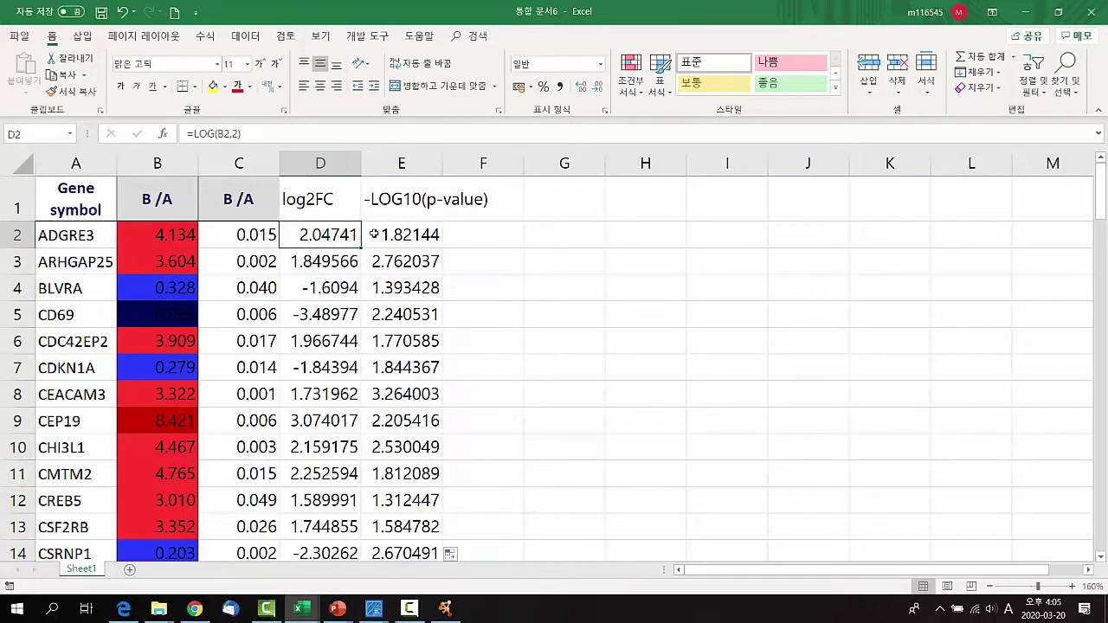
left_click(230, 227)
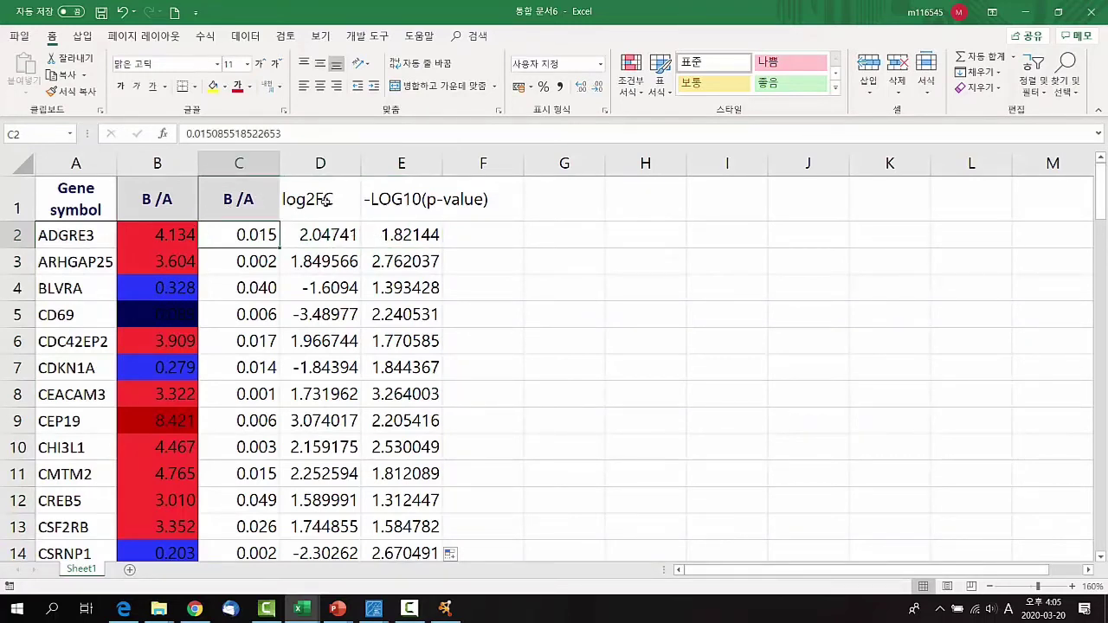
- Replace the formulas in the log2FC and -LOG10(p-value) columns with their values for all genes, from D2:E2 down to the last row
left_click(308, 231)
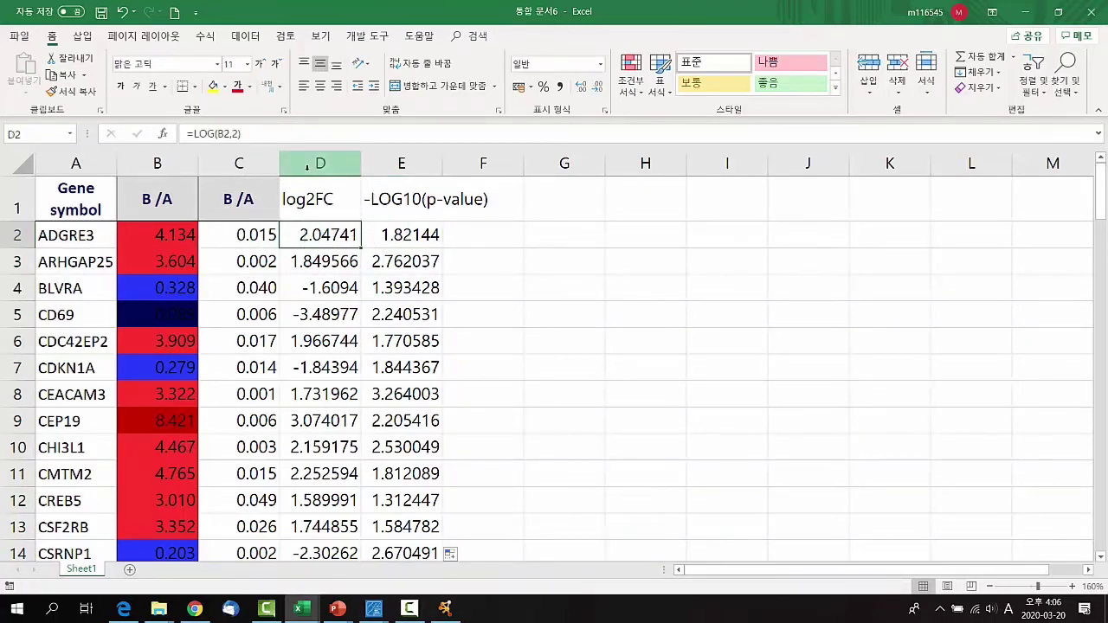
left_click(394, 235, "shift")
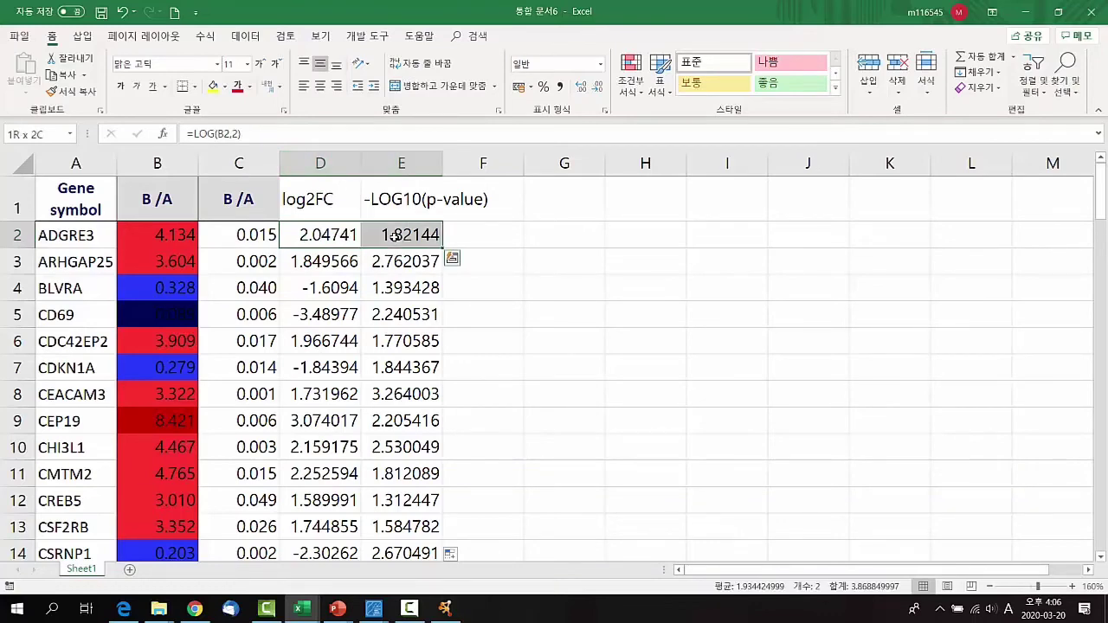
key("ctrl+shift+Down")
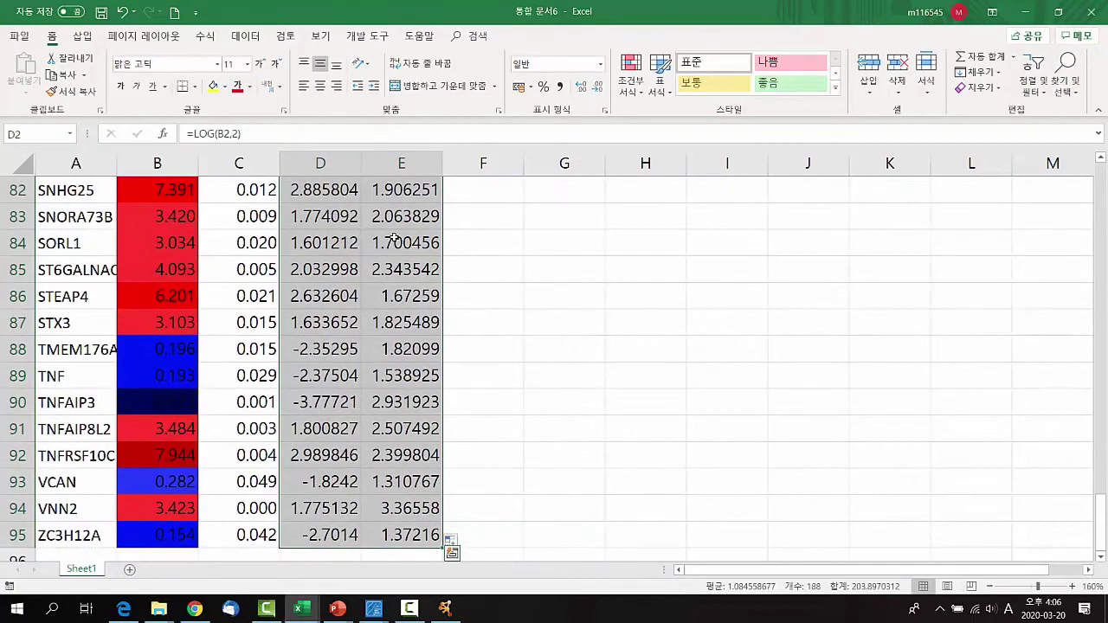
key("ctrl+c")
scroll(442, 500, "up", 20)
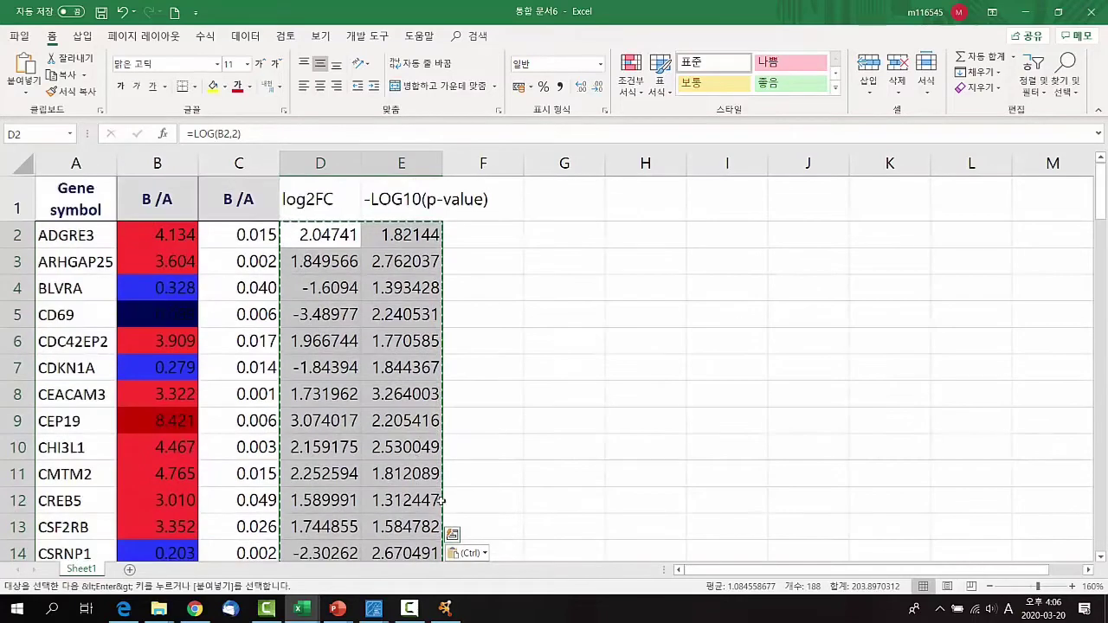
left_click(468, 552)
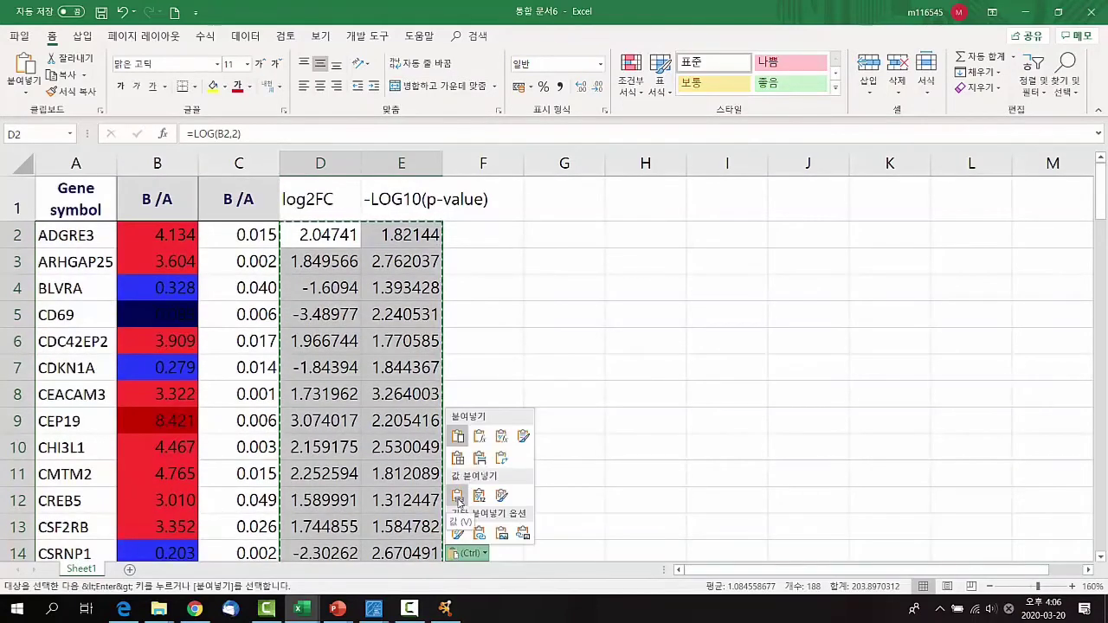
left_click(458, 498)
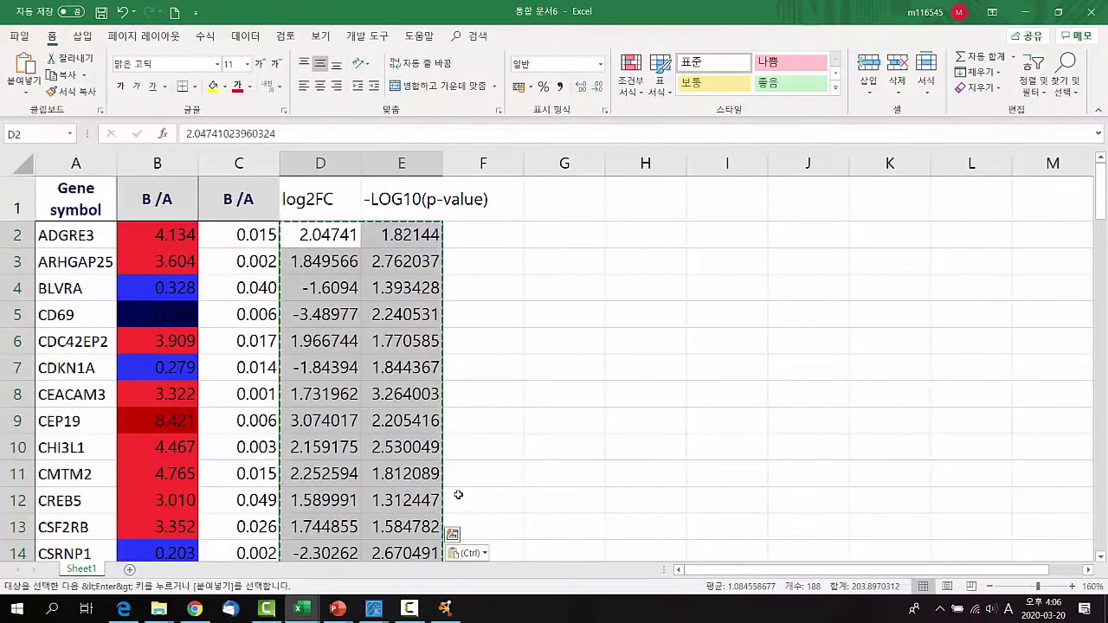
left_click(324, 295)
left_click(339, 253)
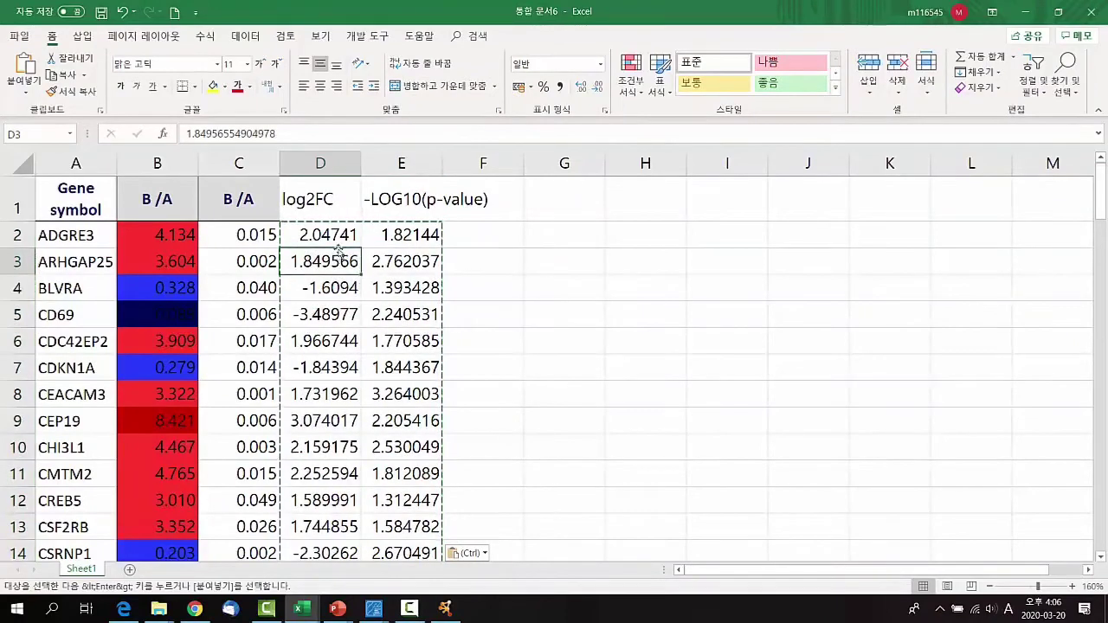
left_click(303, 230)
- Delete the two original B/A columns B and C, keeping only the gene symbols and the two log-transformed columns
left_click(227, 159)
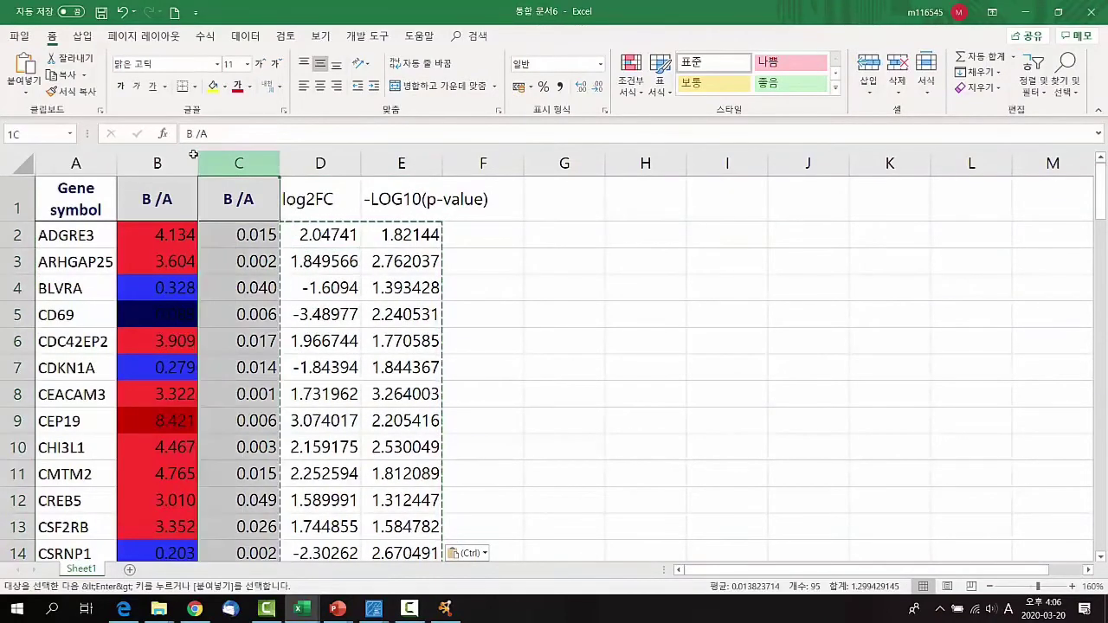
left_click(193, 158, "shift")
right_click(204, 262)
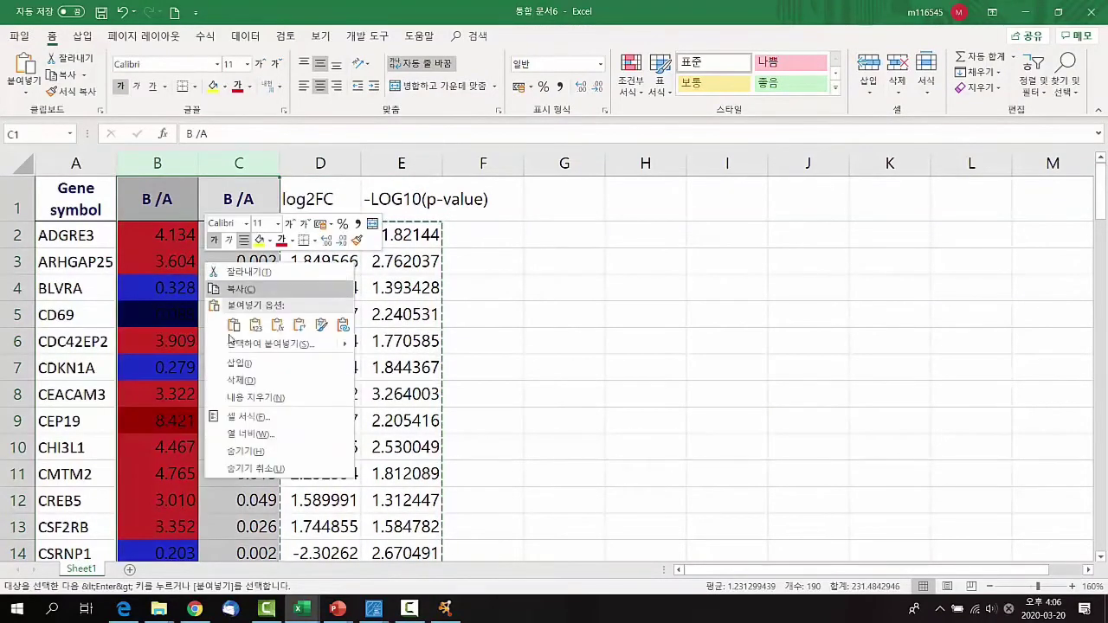
left_click(241, 380)
left_click(165, 210)
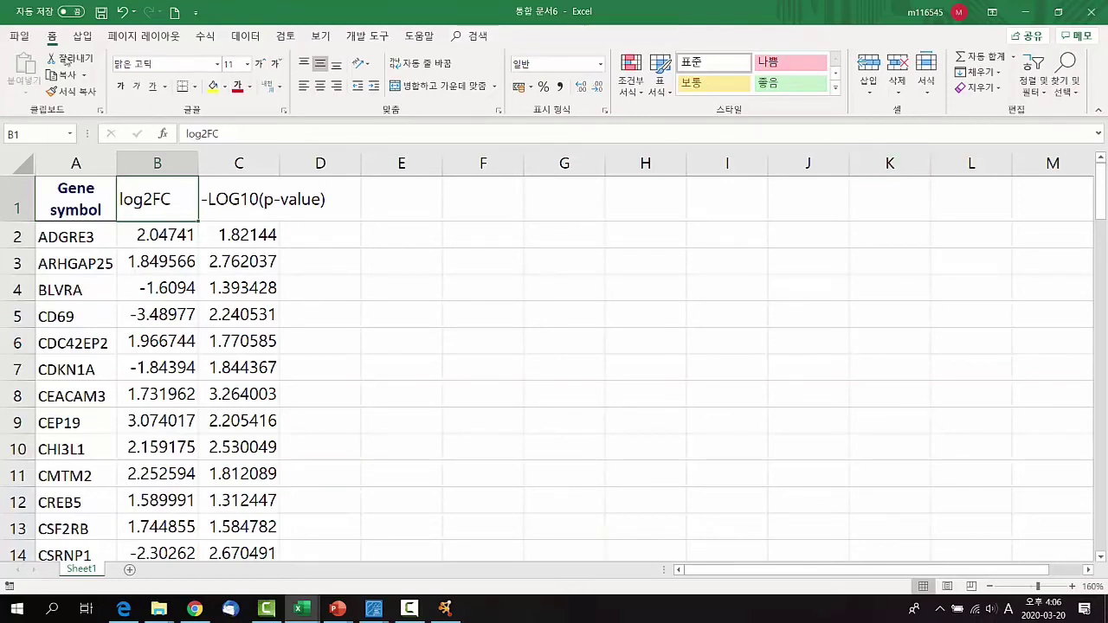
- Save the sheet to the desktop as a tab-delimited text file (*.txt) named network
left_click(20, 37)
left_click(43, 232)
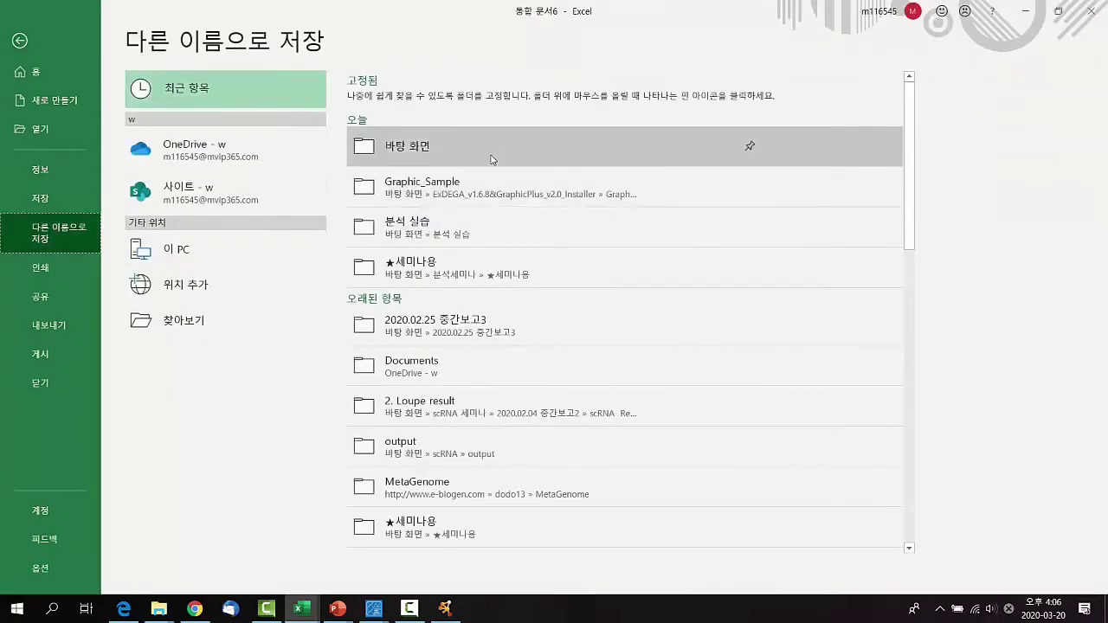
left_click(472, 154)
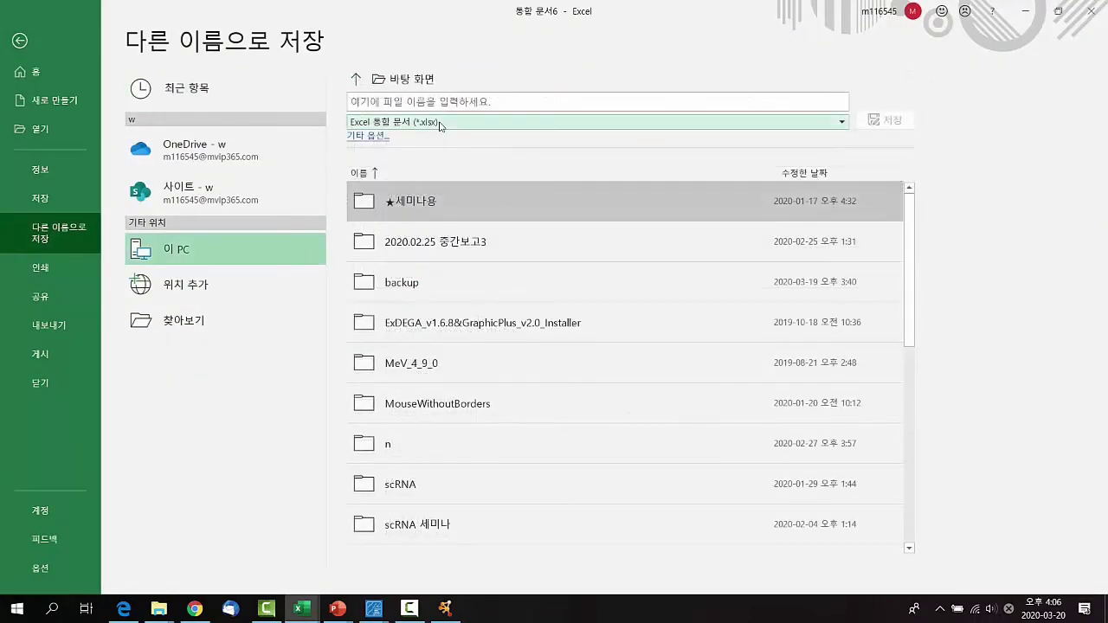
left_click(440, 126)
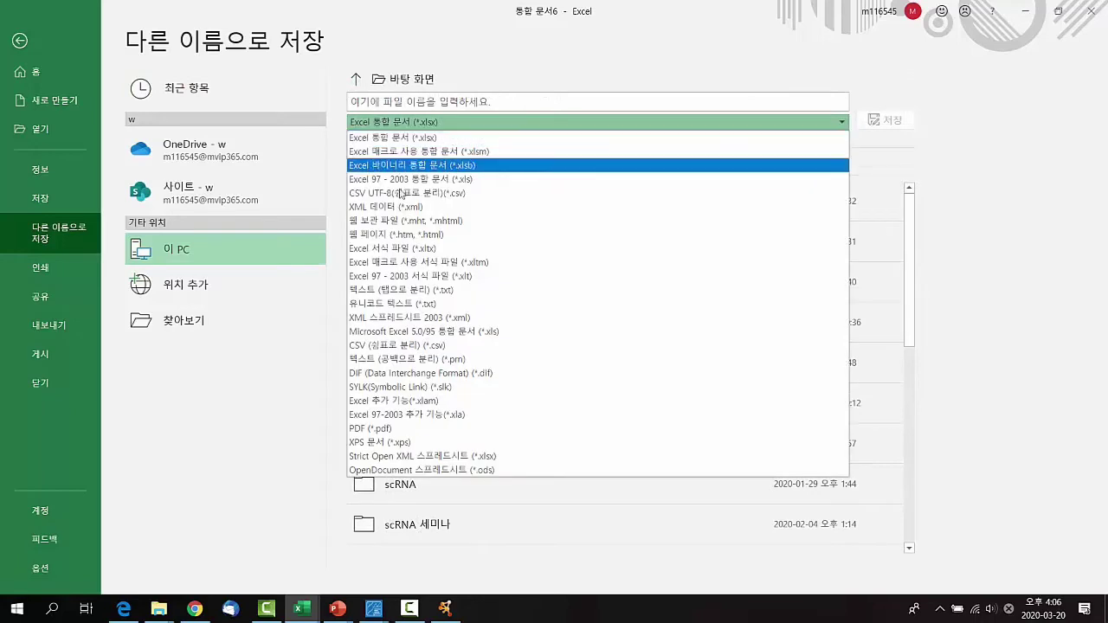
left_click(419, 291)
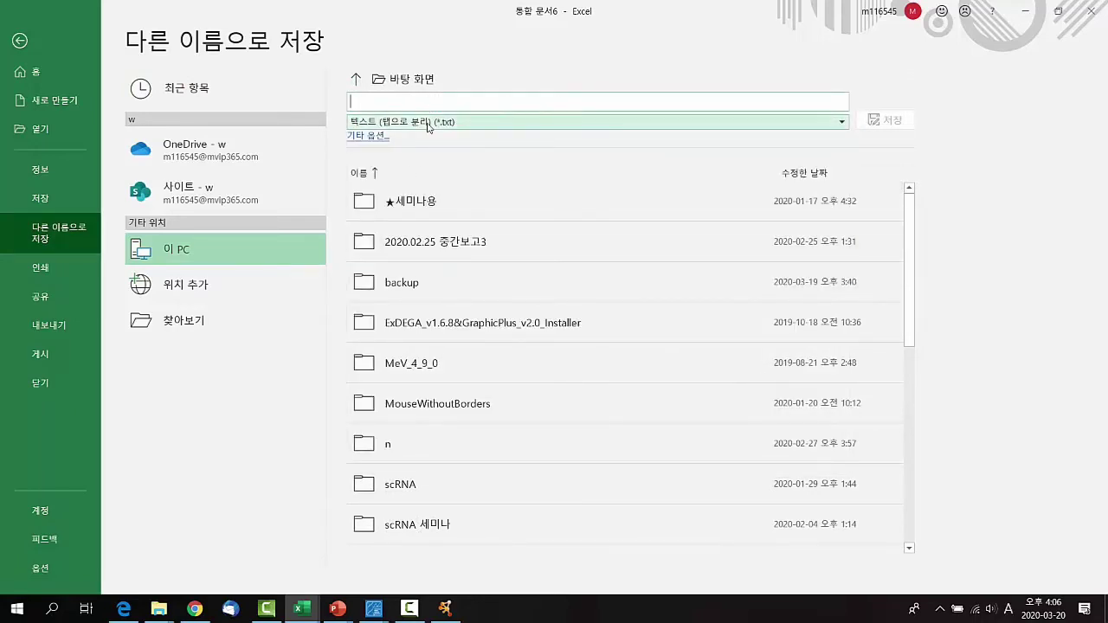
type("network")
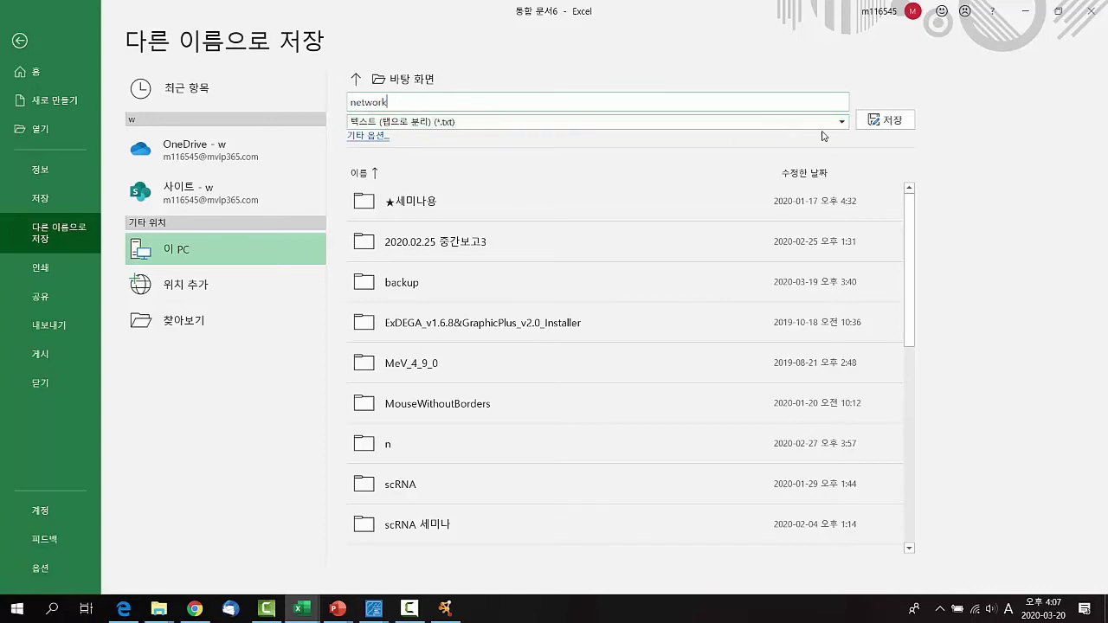
left_click(885, 121)
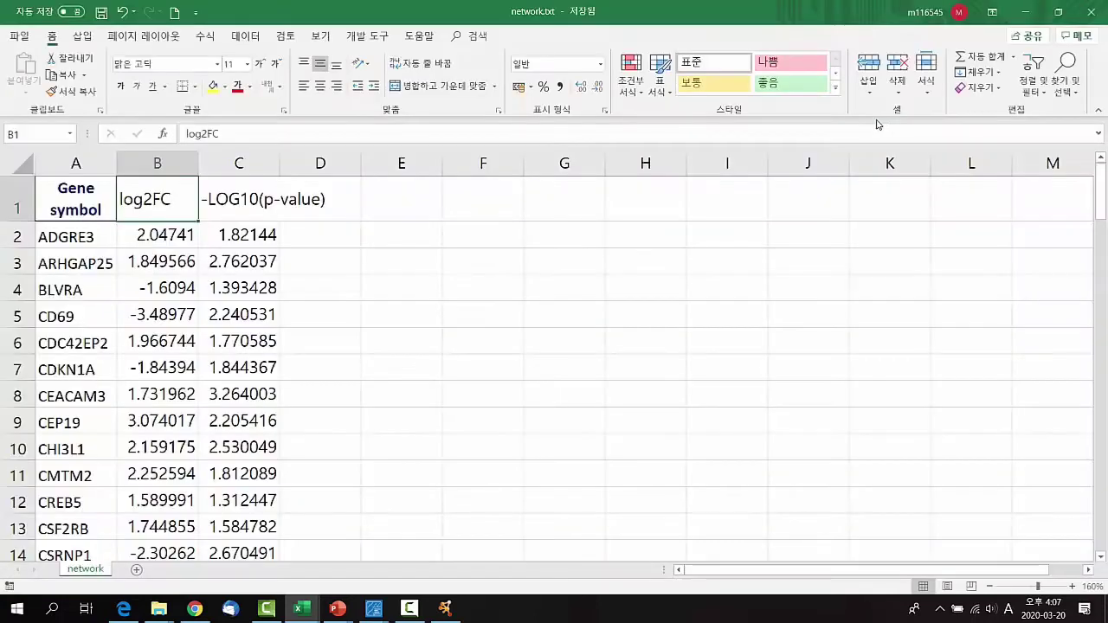
left_click(990, 586)
left_click(989, 587)
left_click(989, 586)
left_click(990, 586)
left_click(990, 586)
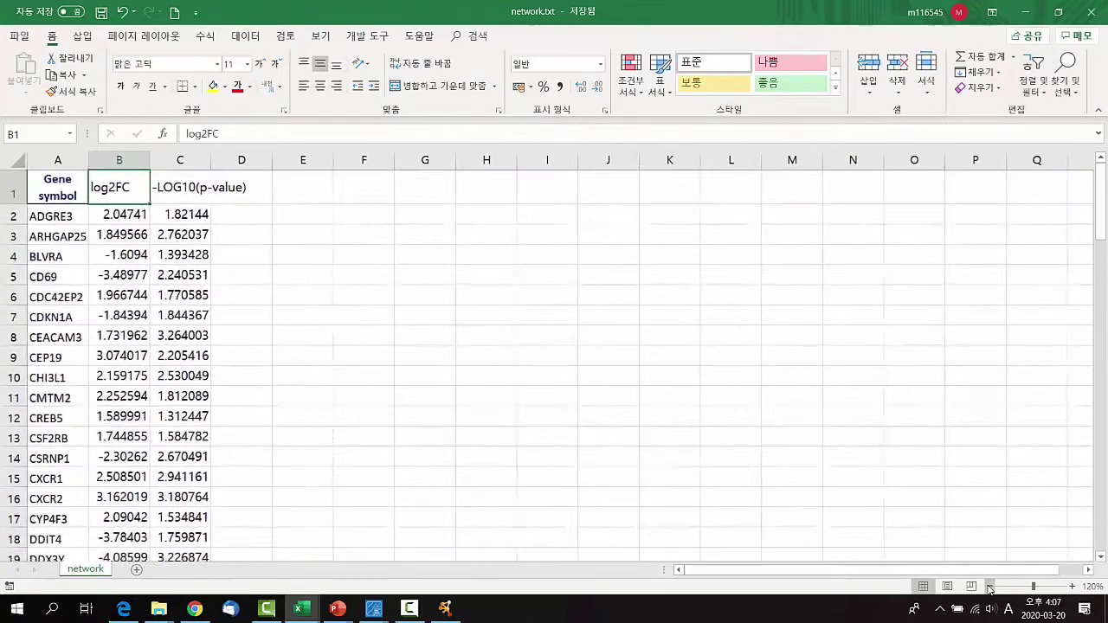
left_click(990, 586)
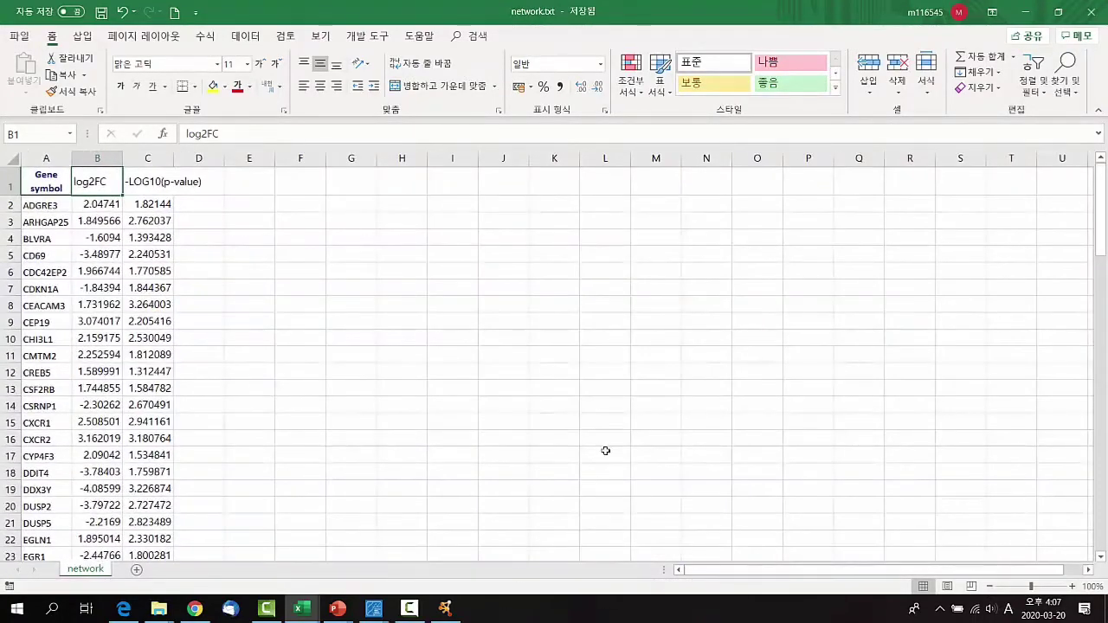
- Switch to Cytoscape and open network.txt from the desktop for import as a data table
left_click(1025, 12)
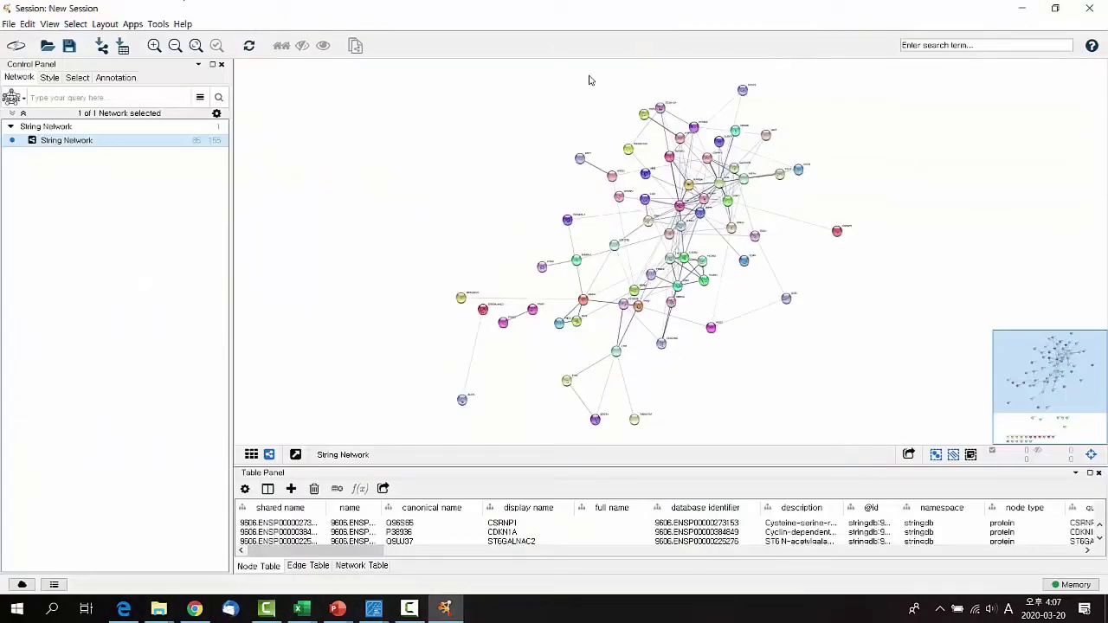
left_click(8, 23)
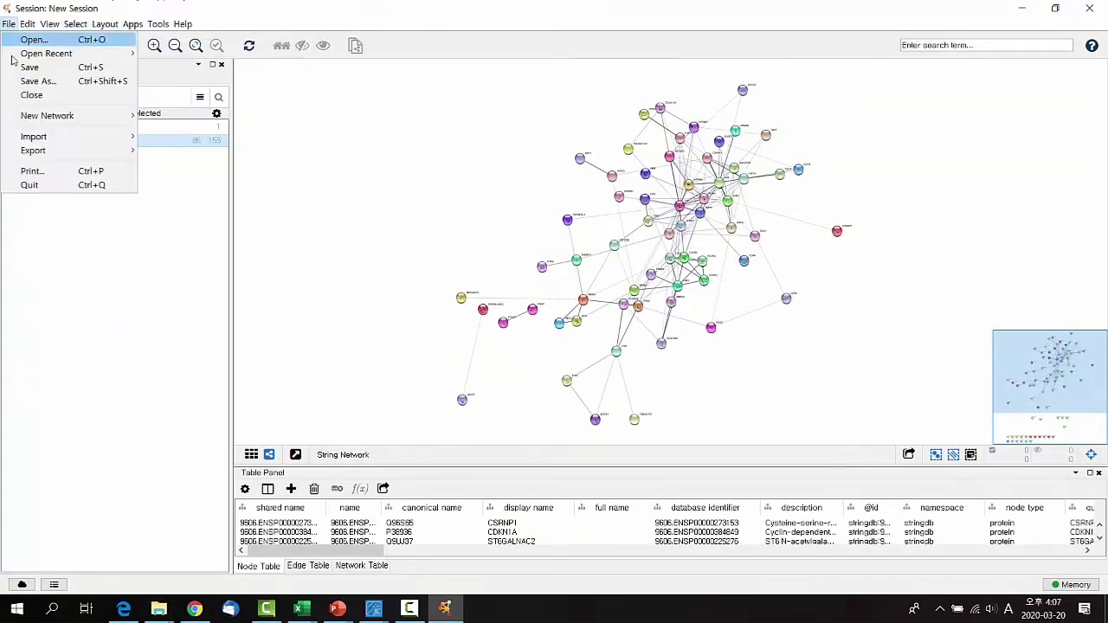
mouse_move(36, 138)
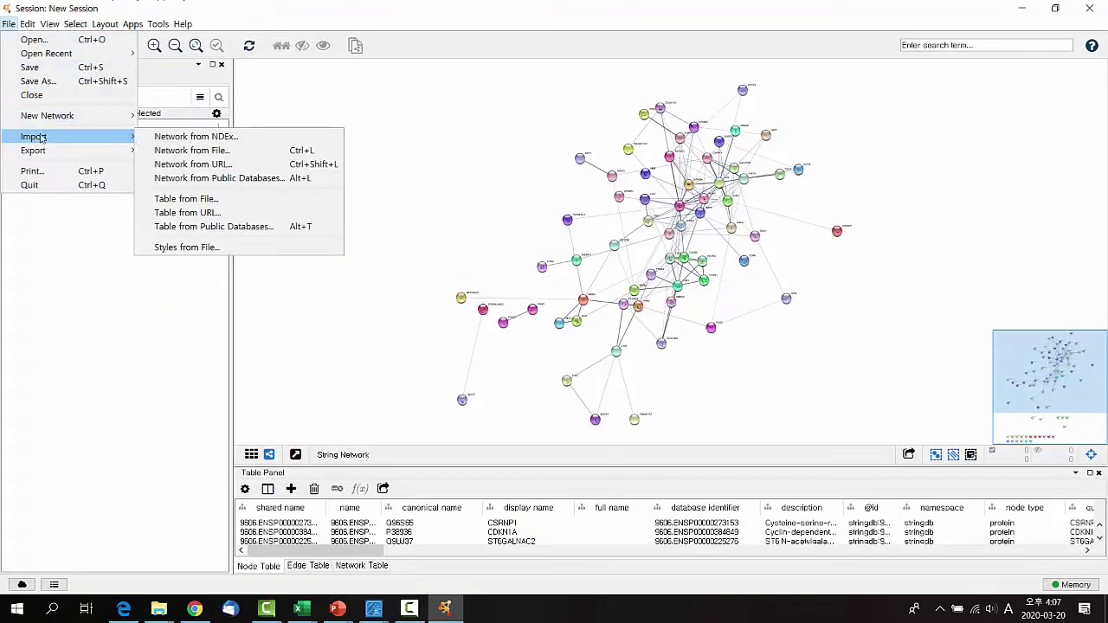
left_click(221, 199)
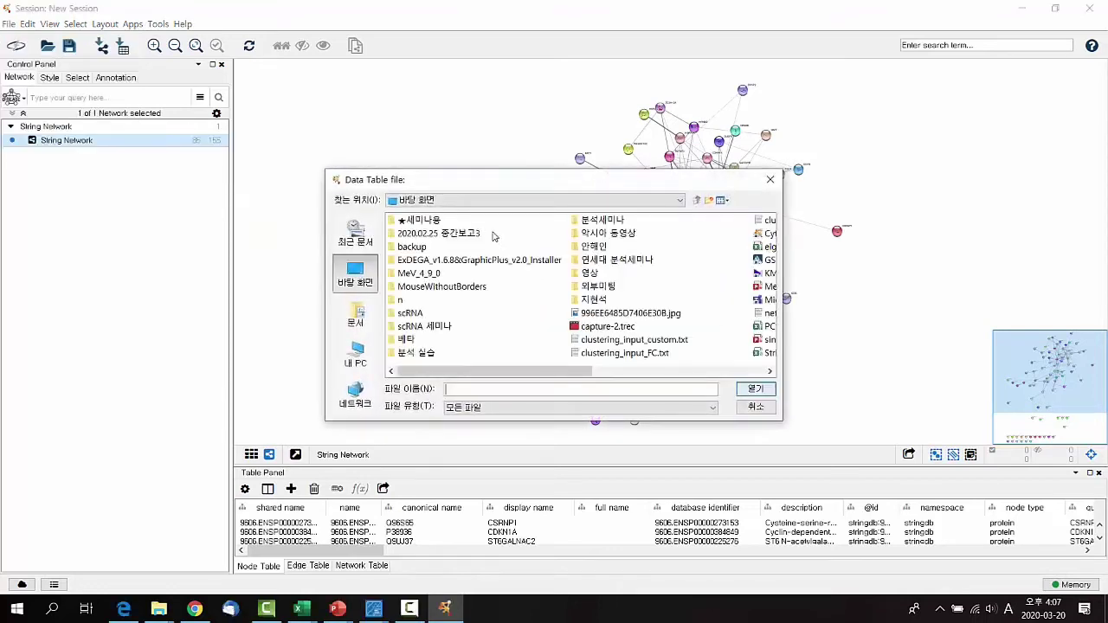
left_click_drag(556, 376, 686, 377)
left_click(603, 313)
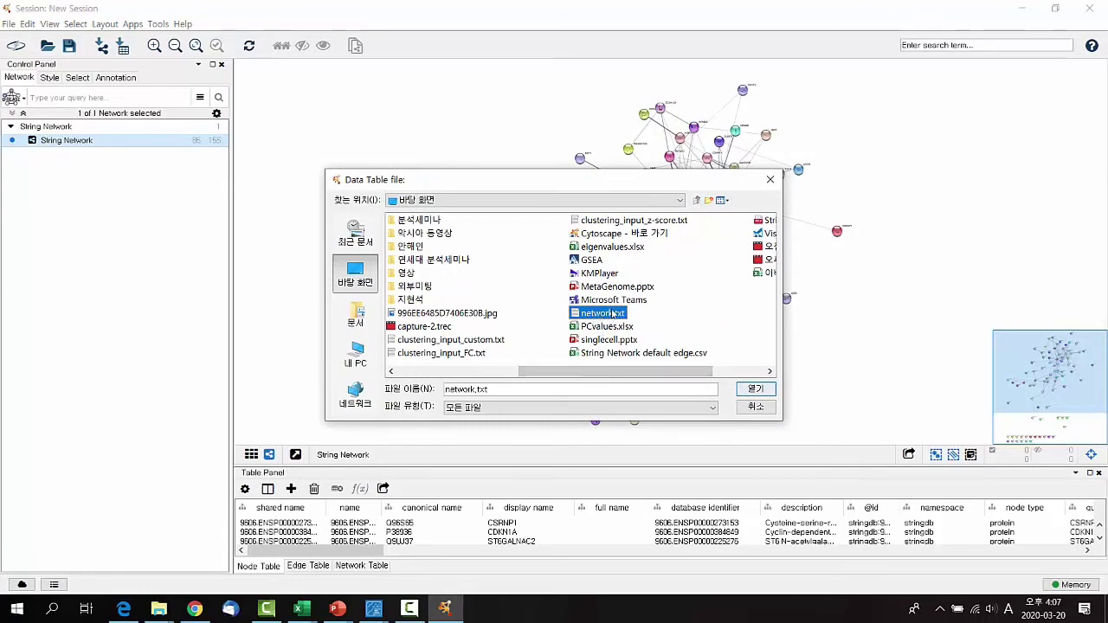
left_click(751, 390)
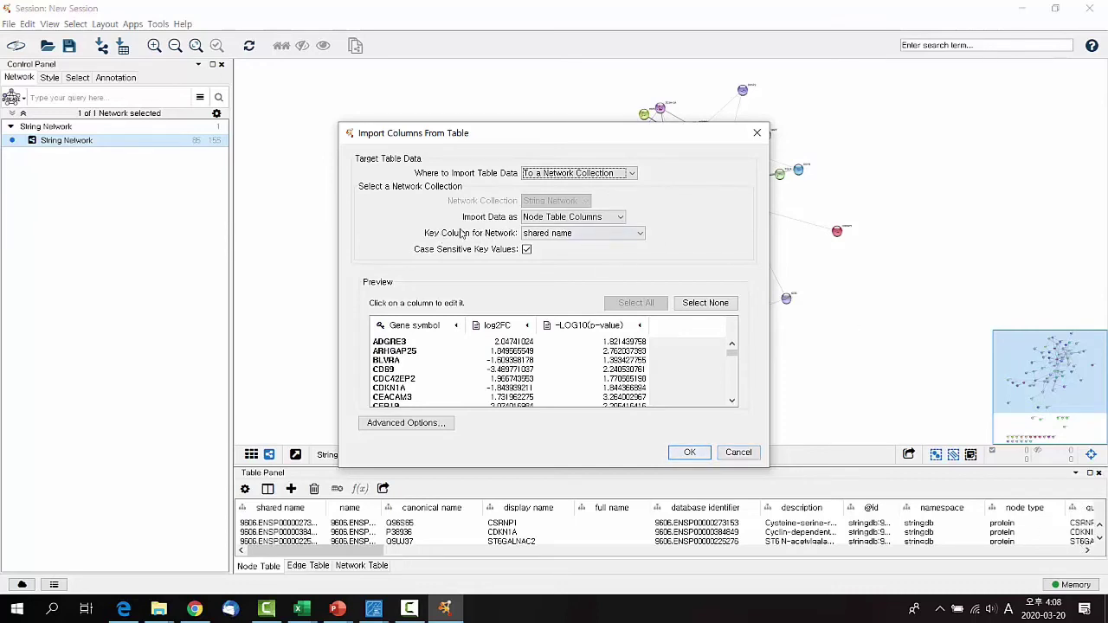
- Set the key column for the network to query term and import the table as node table columns
left_click(537, 234)
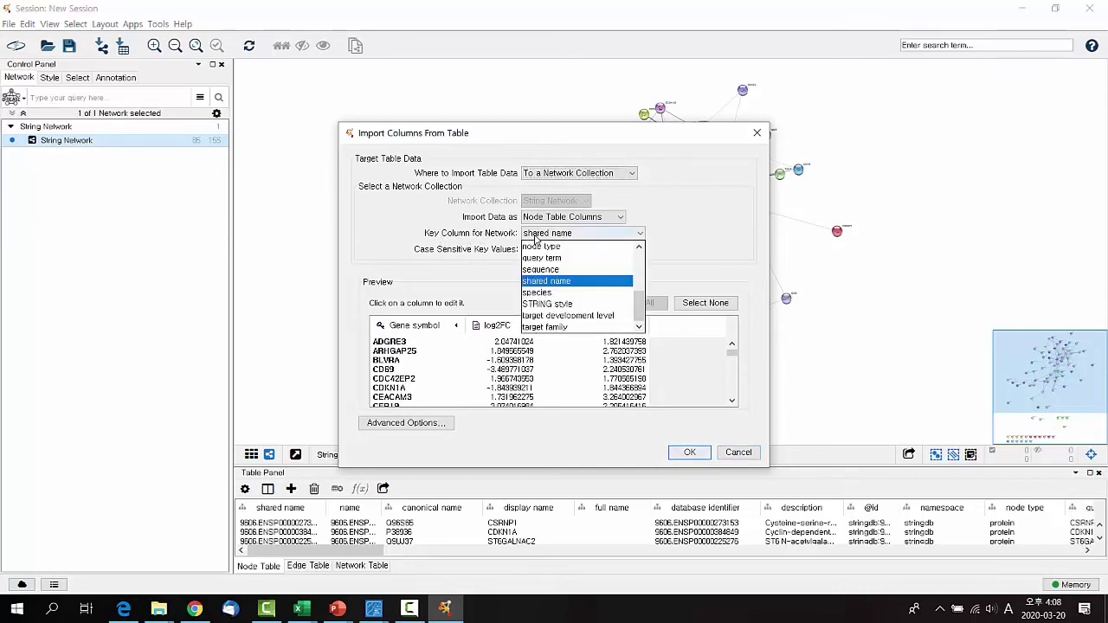
left_click(554, 247)
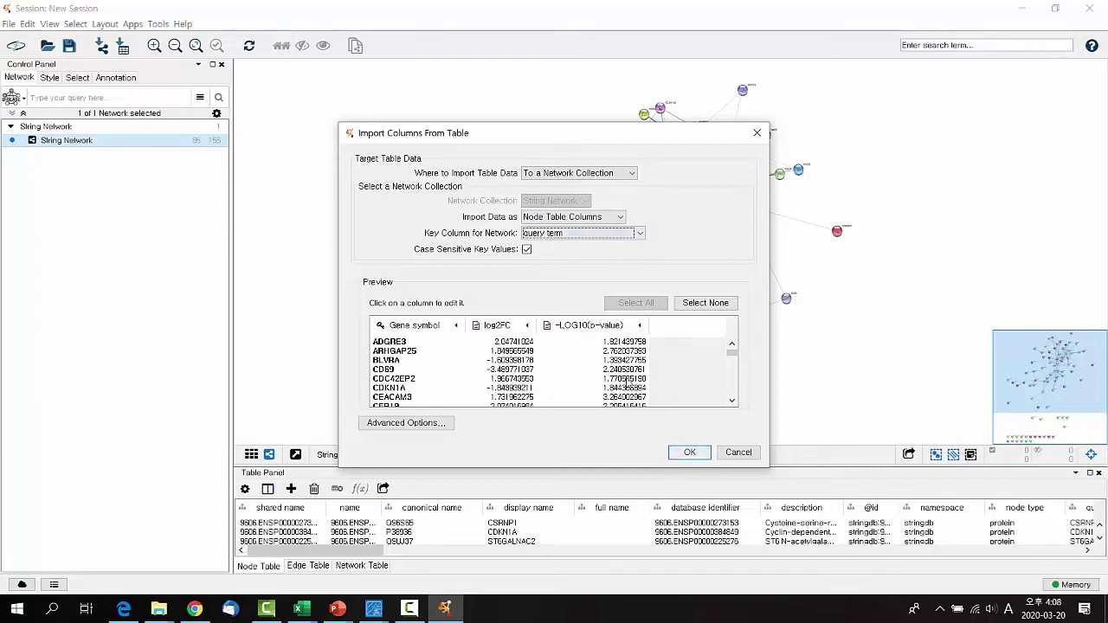
left_click(672, 458)
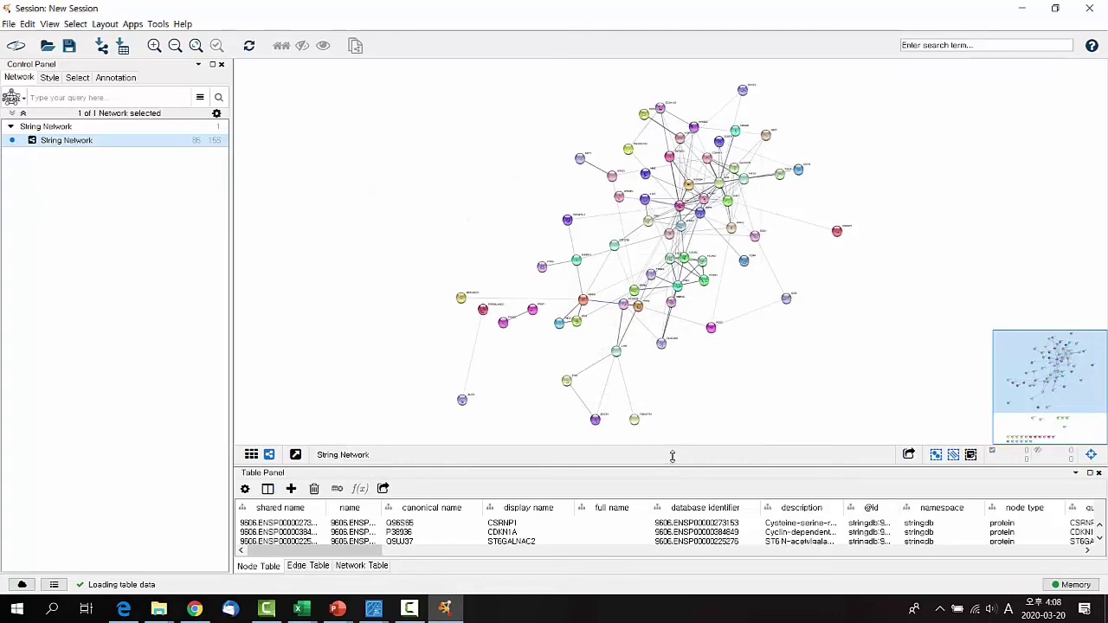
- Enlarge the node table area and examine the imported log2FC and -LOG10(p-value) columns at the table's end
left_click_drag(672, 457, 672, 431)
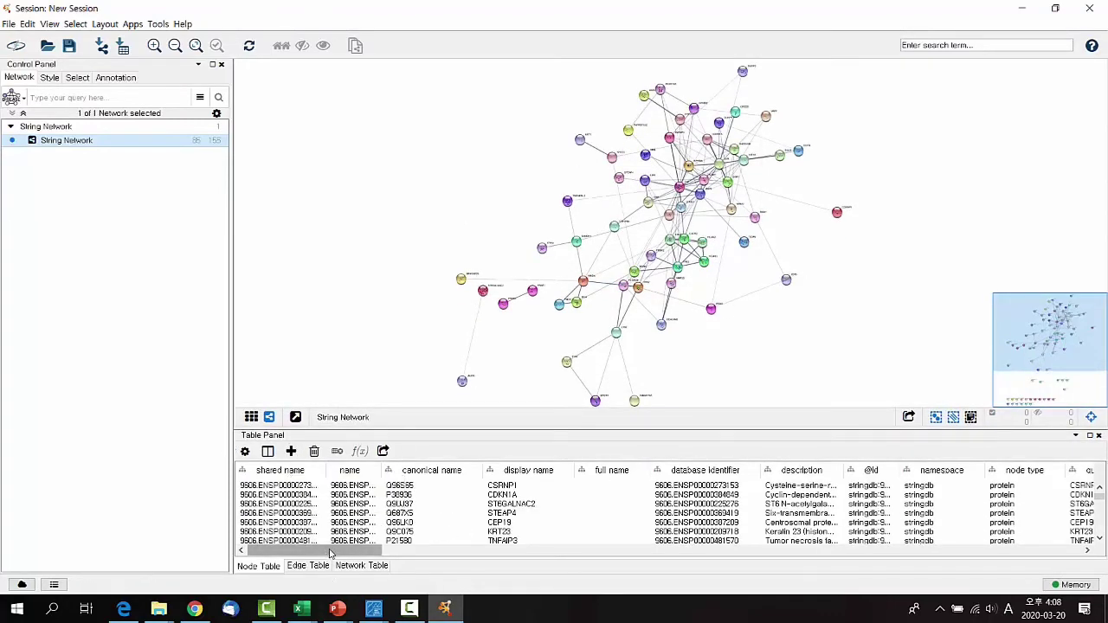
left_click_drag(330, 552, 1081, 559)
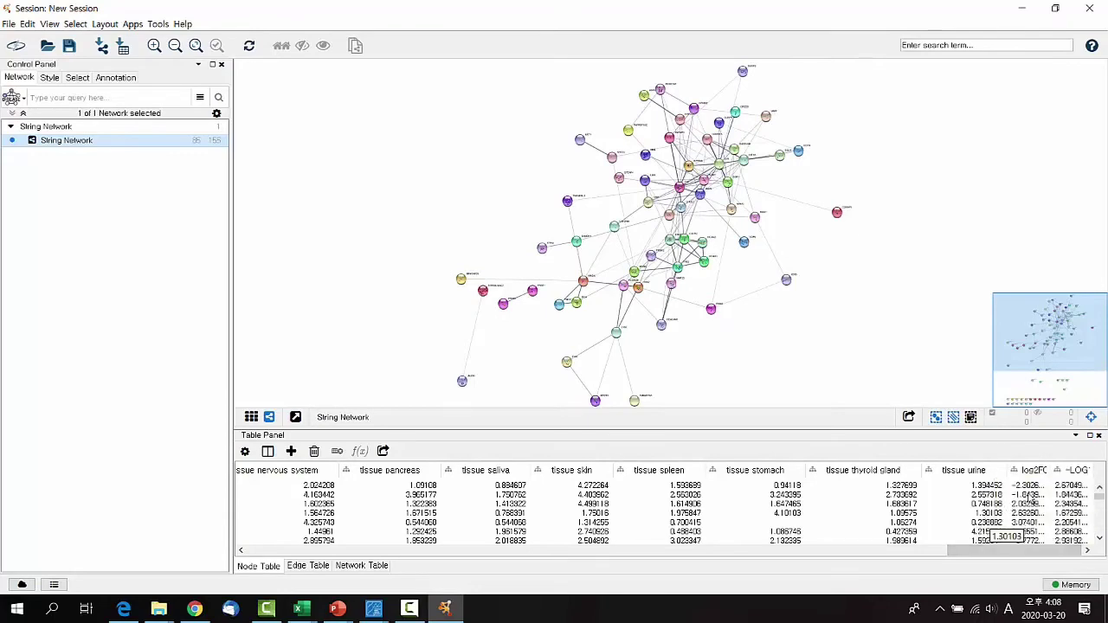
scroll(1029, 502, "down", 4)
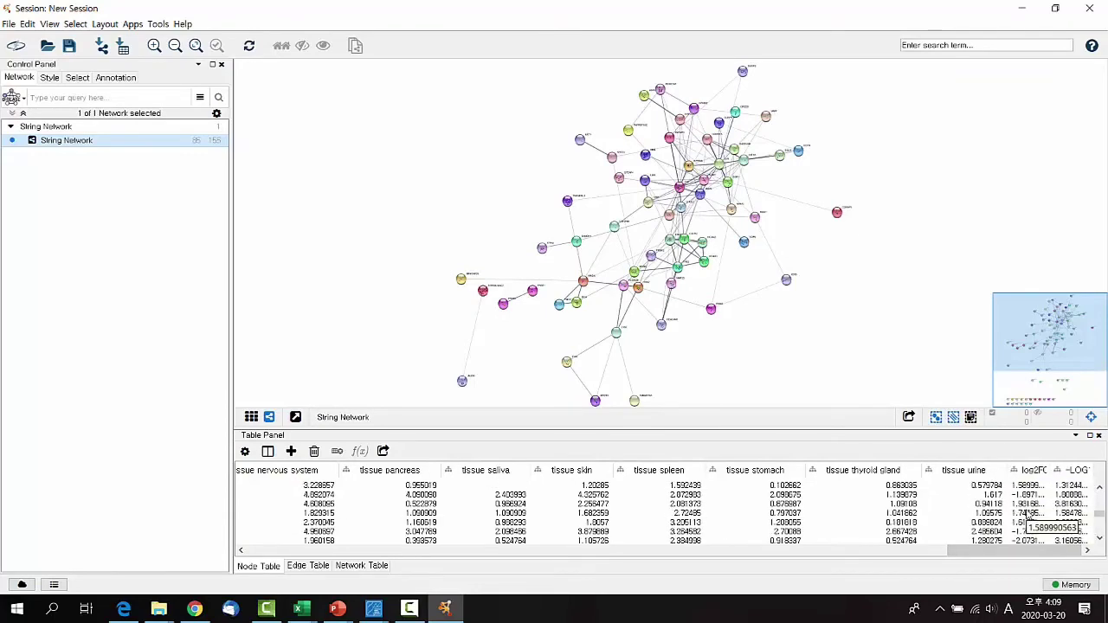
scroll(1029, 513, "down", 3)
scroll(583, 396, "down", 1)
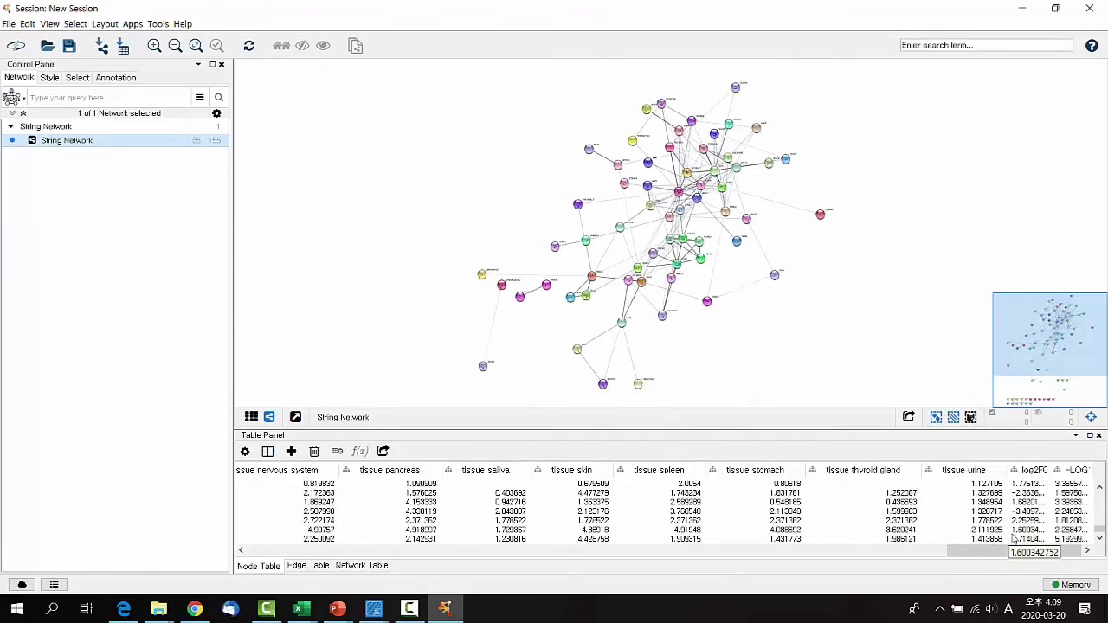
left_click_drag(974, 554, 217, 519)
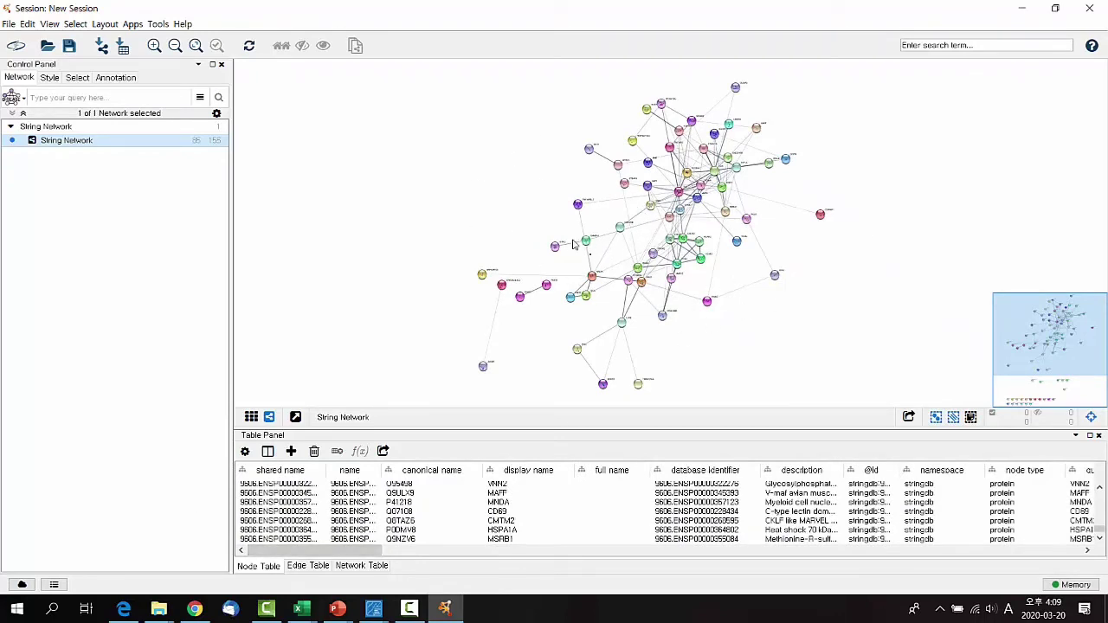
- Remove the Image/Chart 1 mapping from the node properties of the STRING style
left_click(49, 77)
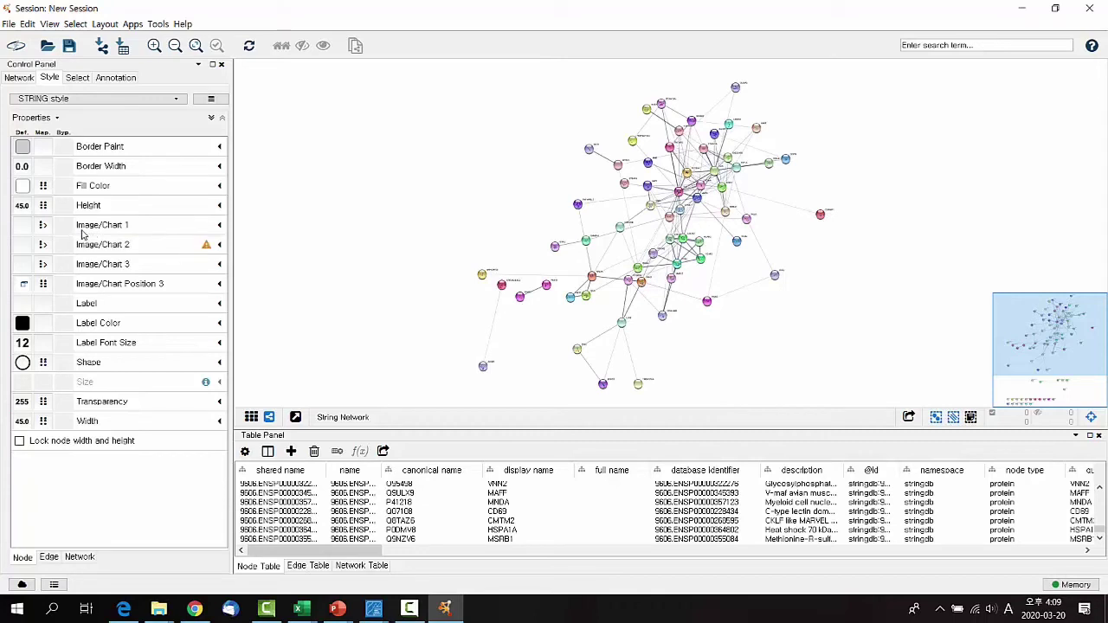
left_click(220, 227)
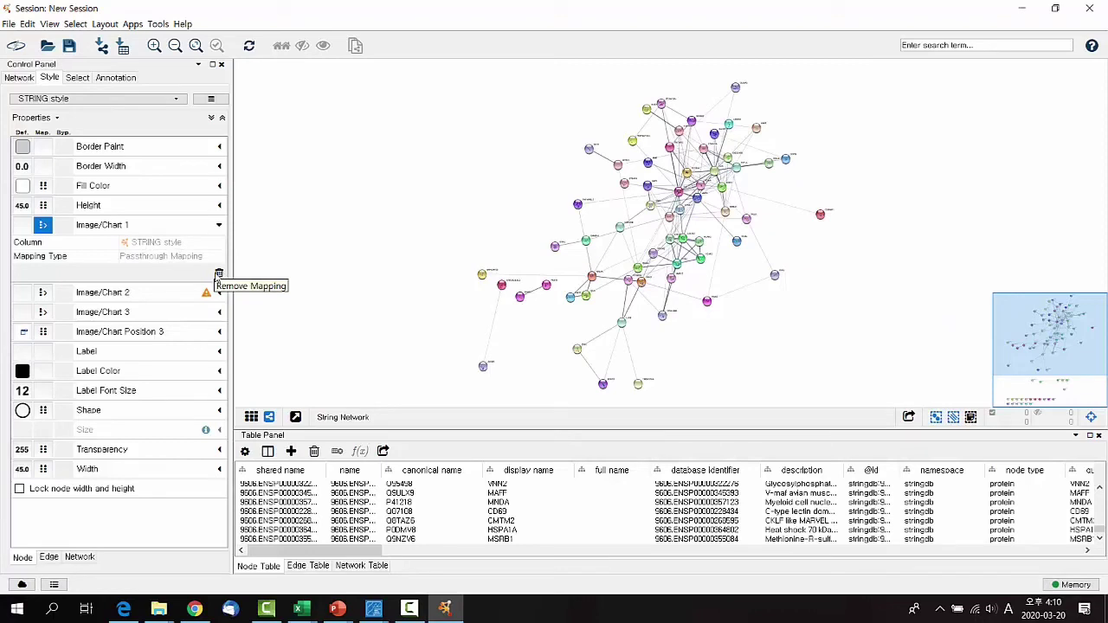
left_click(219, 275)
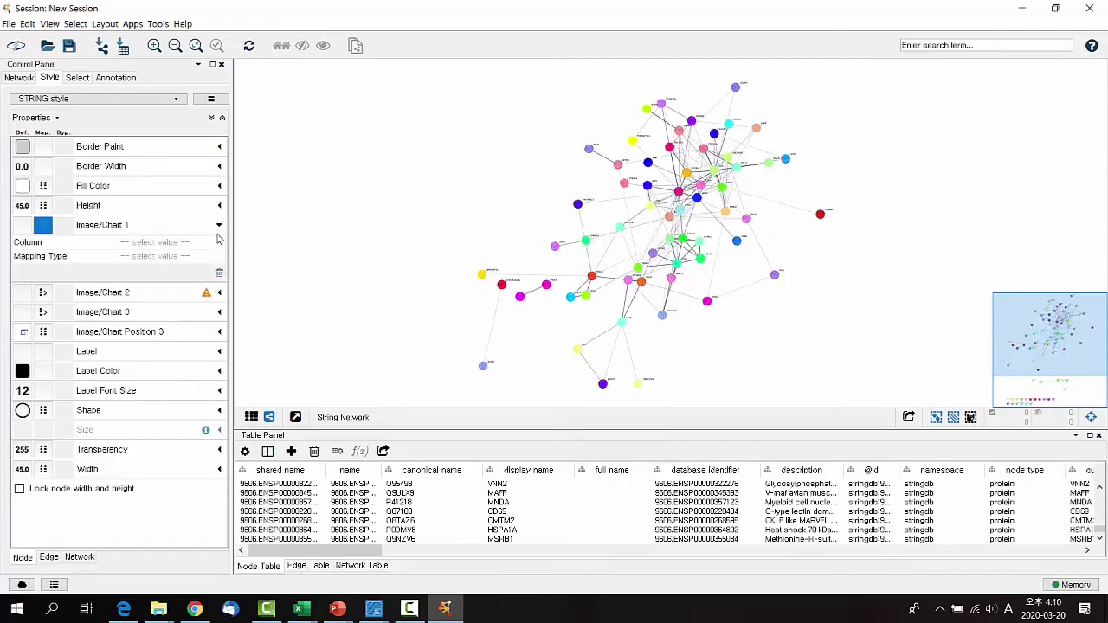
- Map the node fill color to the log2FC column with a continuous mapping
left_click(219, 226)
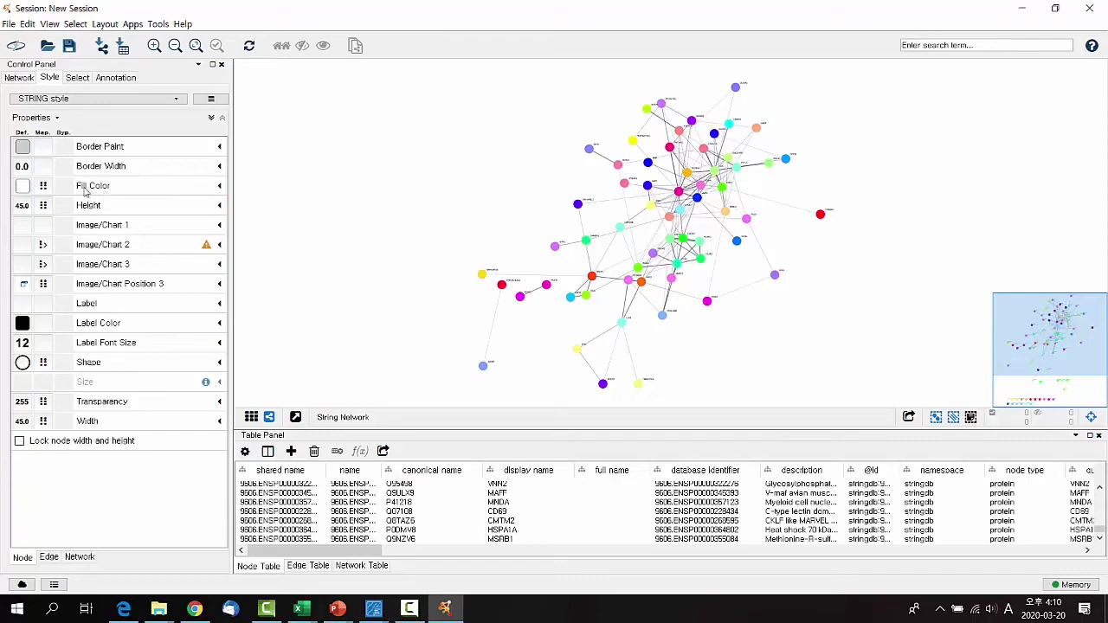
left_click(220, 186)
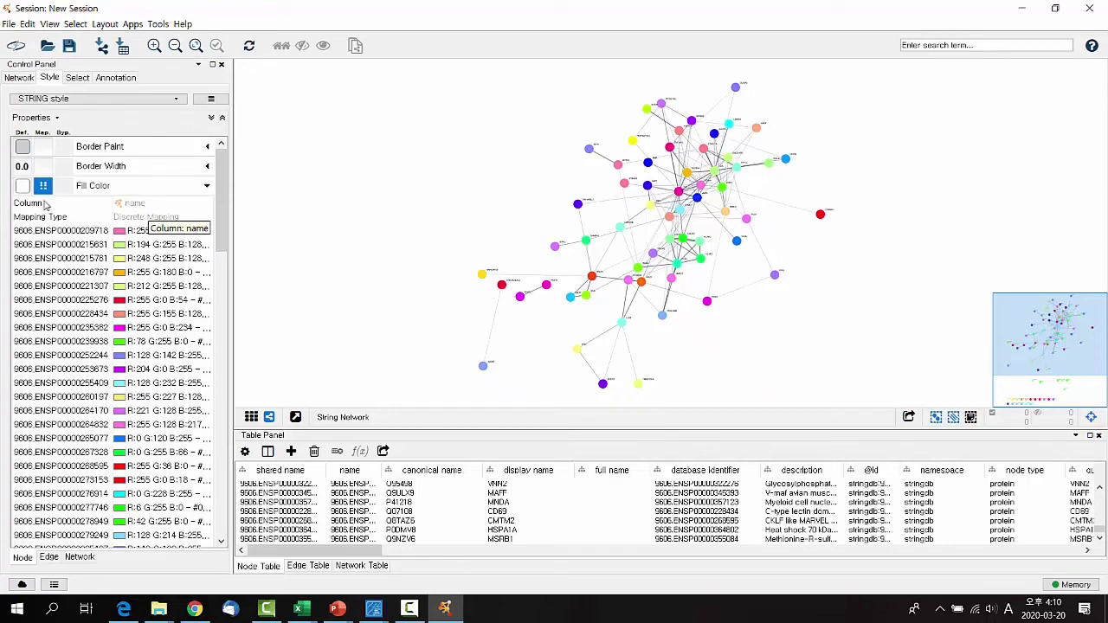
left_click(137, 205)
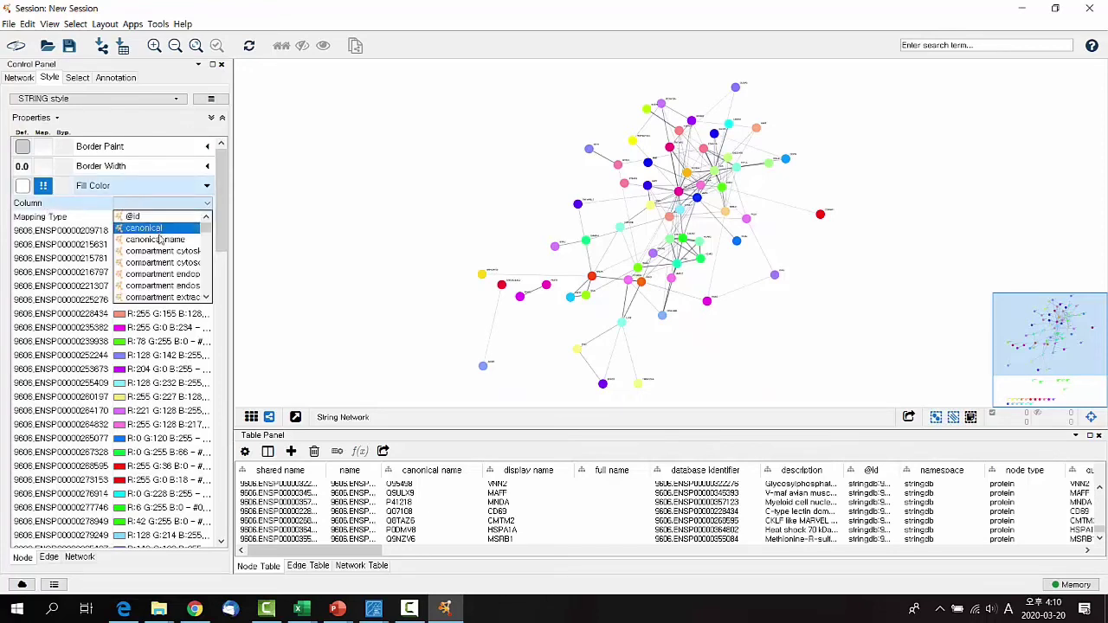
scroll(171, 268, "down", 2)
scroll(164, 260, "down", 3)
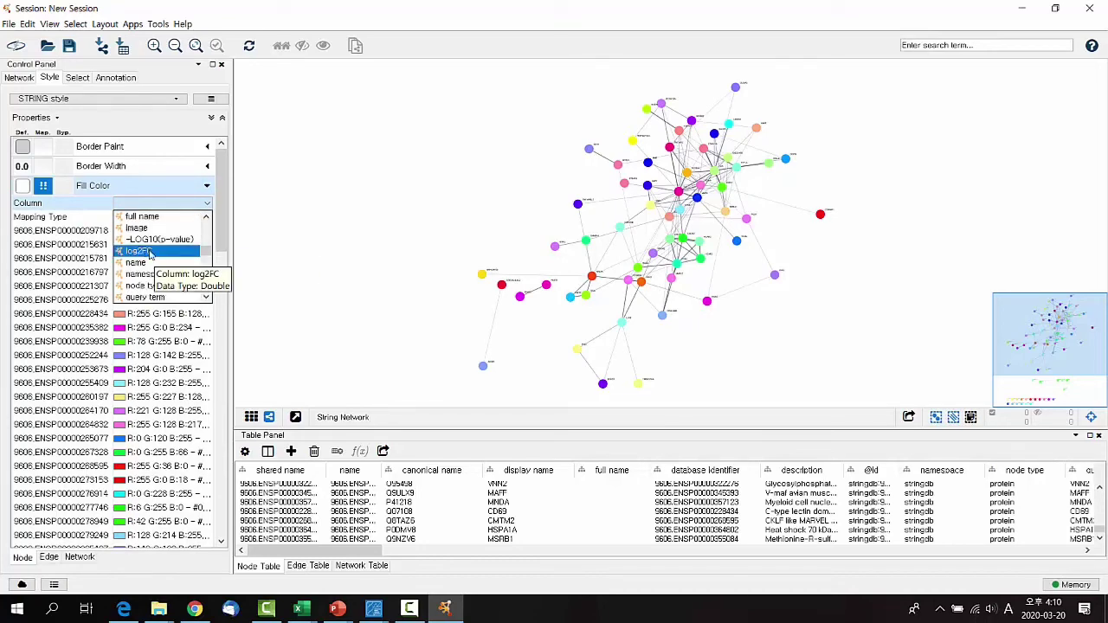
left_click(149, 252)
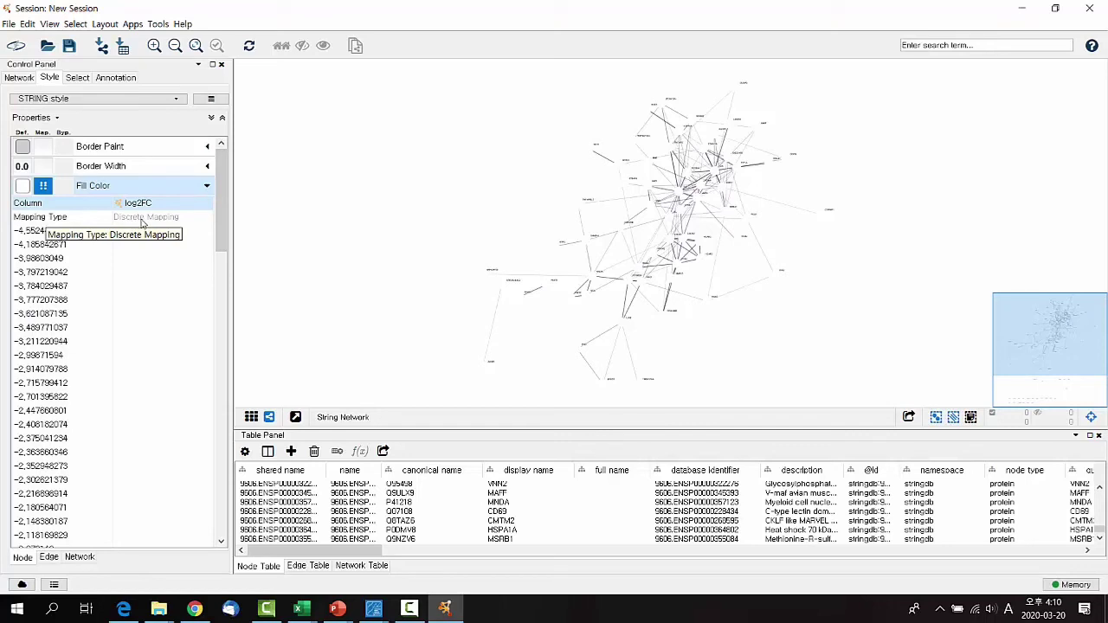
left_click(157, 218)
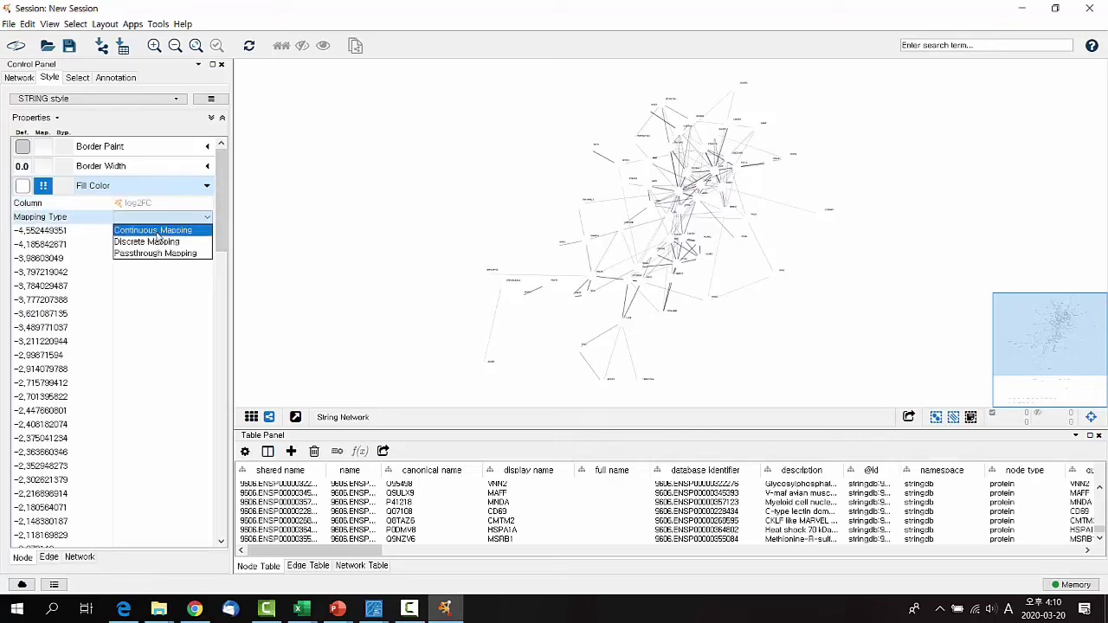
left_click(153, 230)
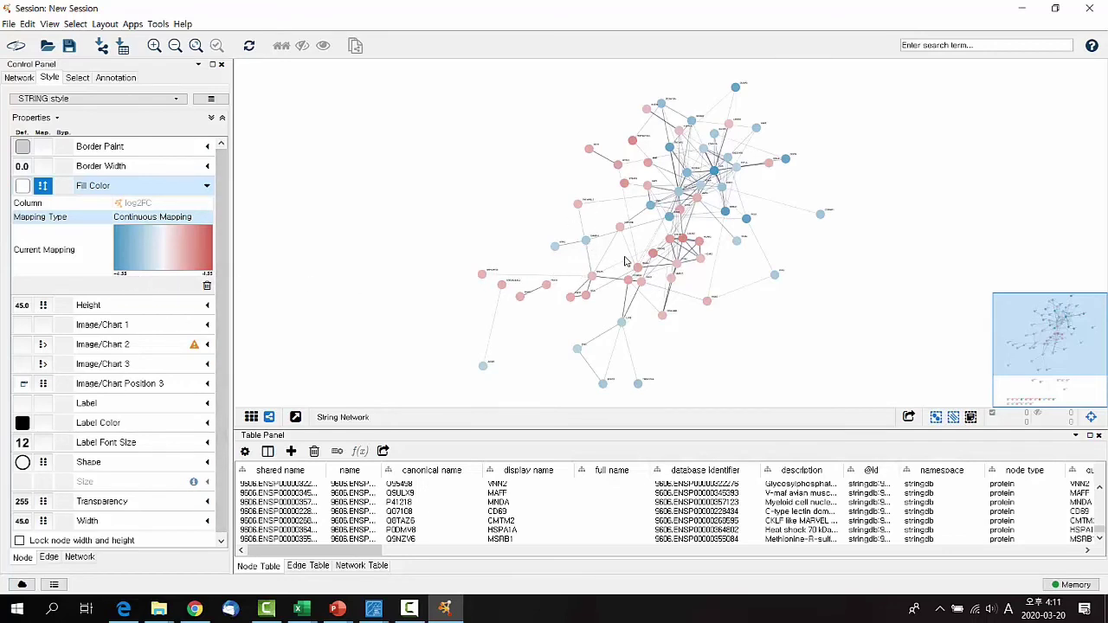
- Set the value range of the fill color's continuous mapping to a minimum of -3 and a maximum of 3, and apply it
left_click(172, 254)
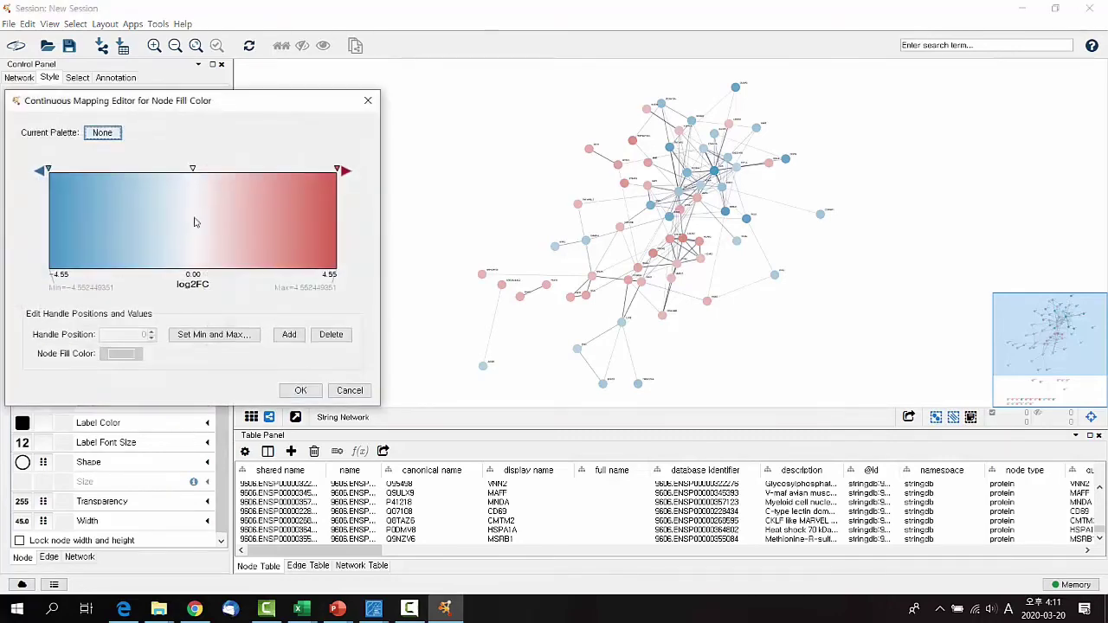
left_click_drag(207, 99, 419, 173)
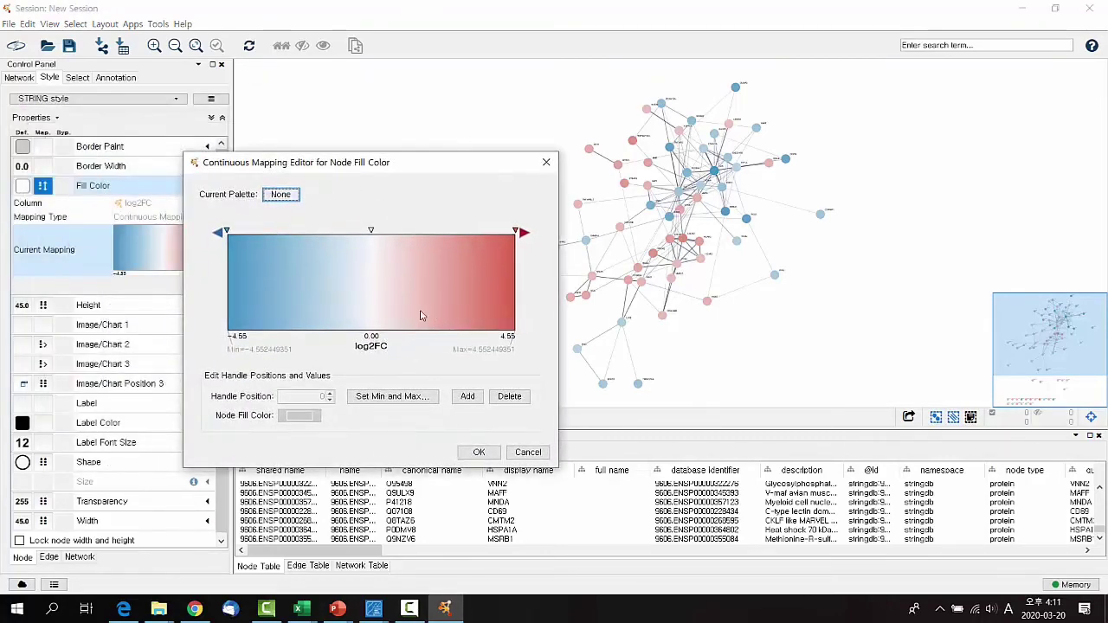
left_click(385, 401)
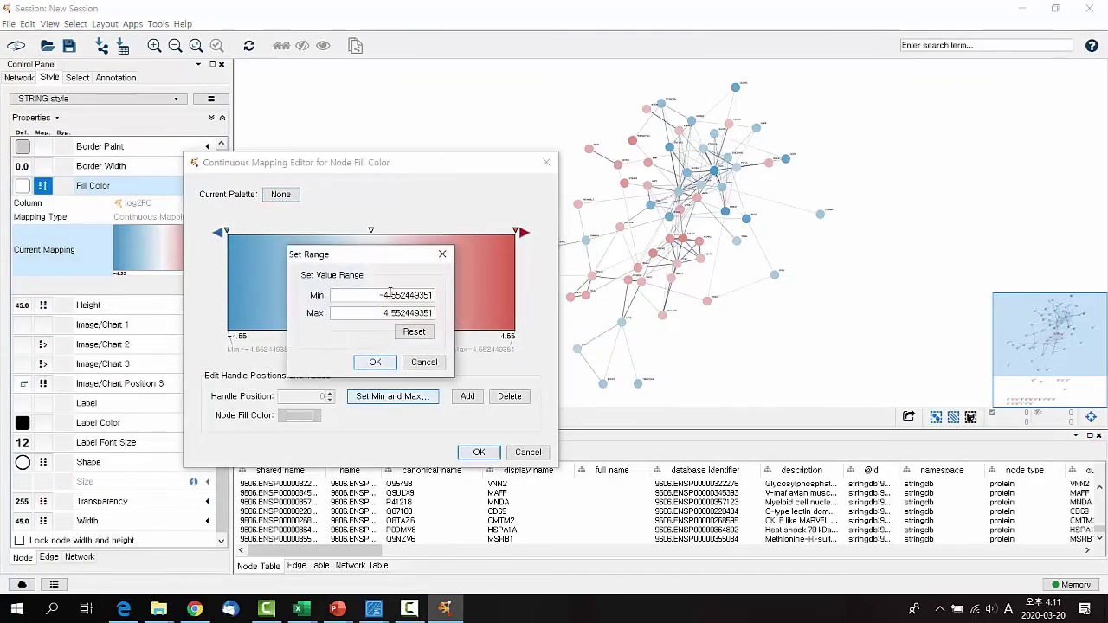
left_click_drag(382, 295, 447, 303)
type("-3")
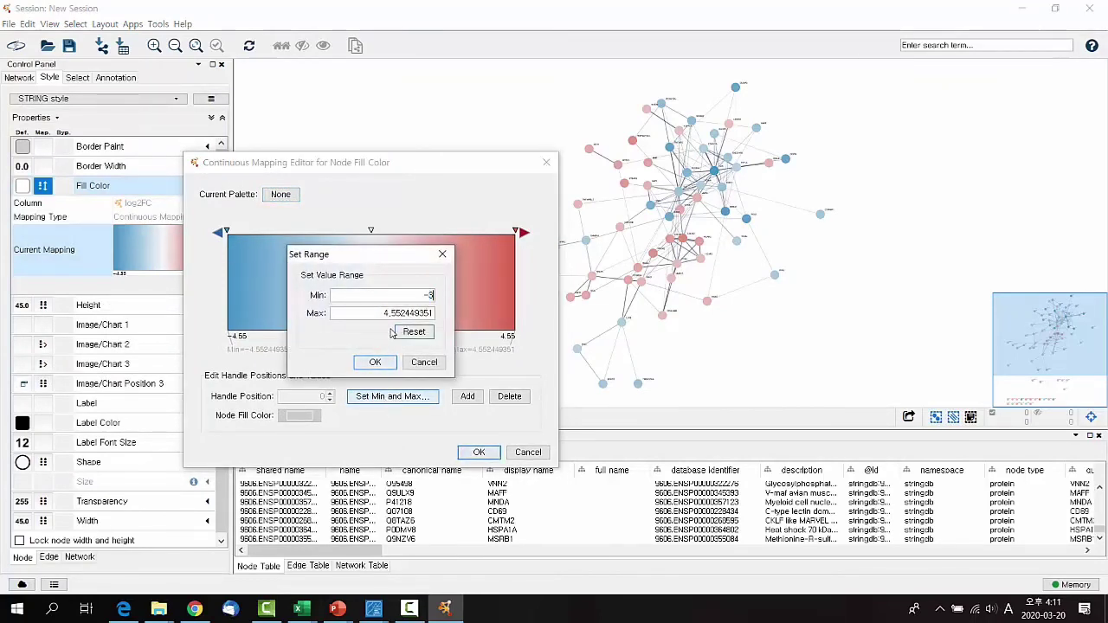
left_click_drag(382, 312, 470, 322)
type("3")
left_click(375, 363)
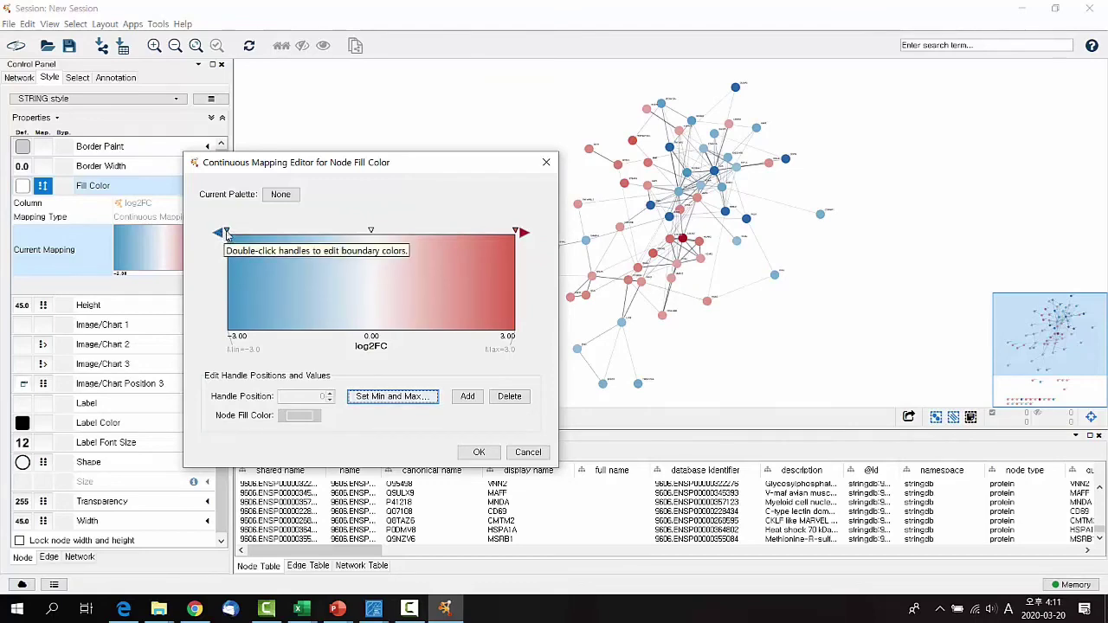
double_click(227, 234)
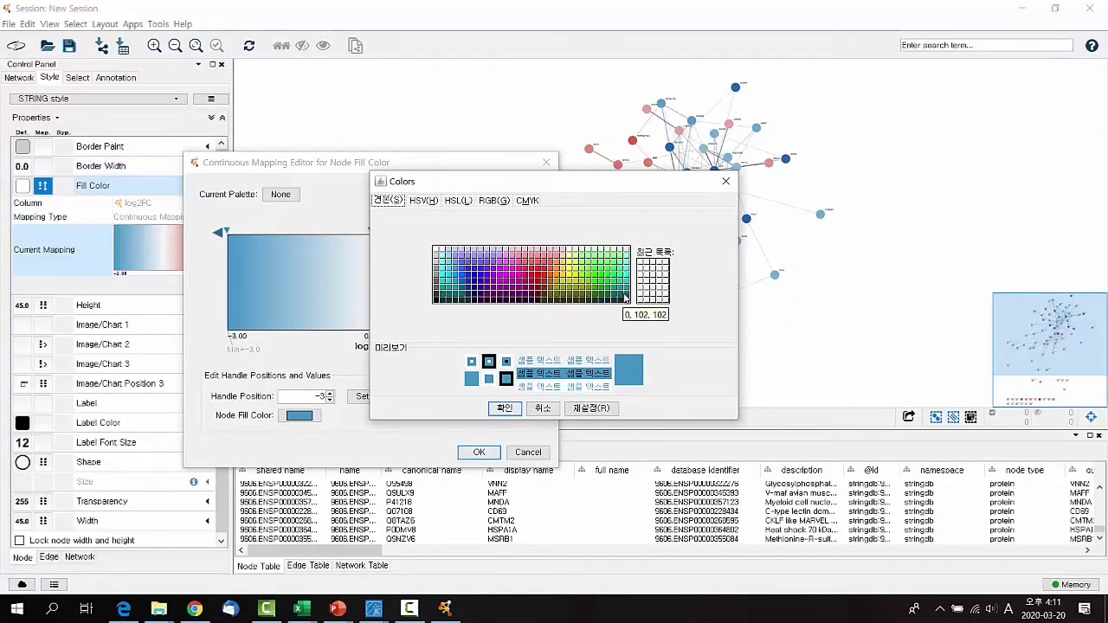
left_click(726, 185)
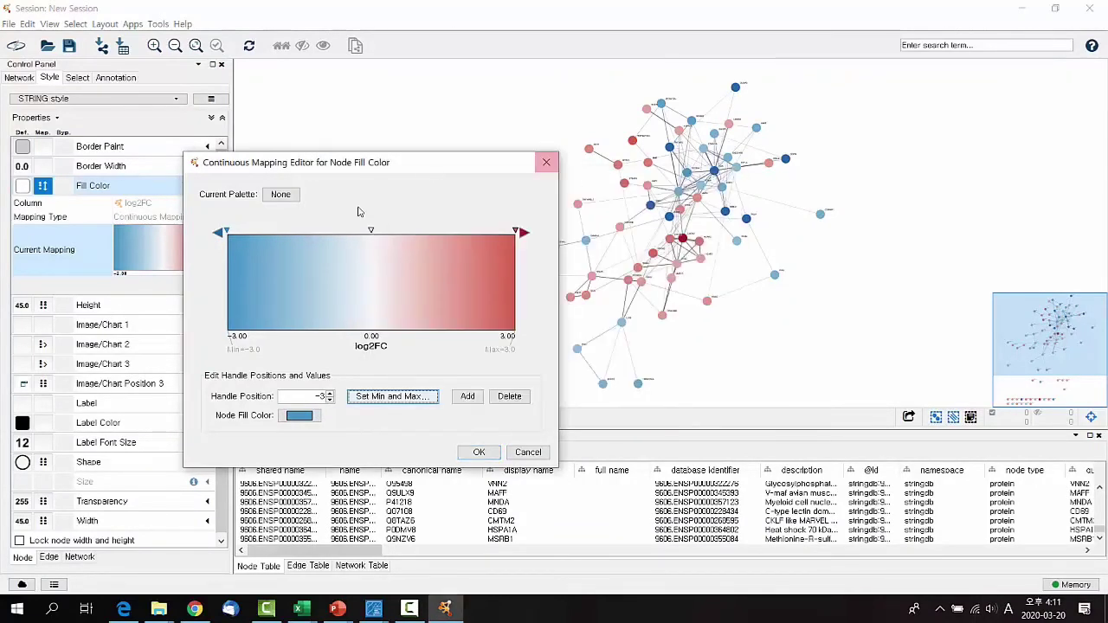
left_click(478, 453)
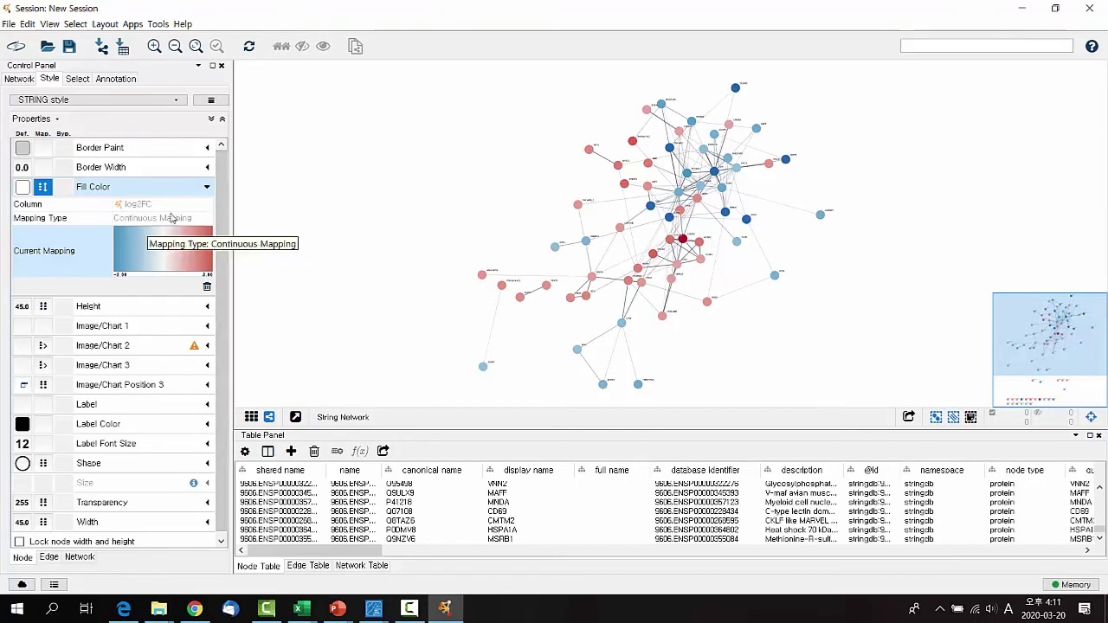
left_click(207, 188)
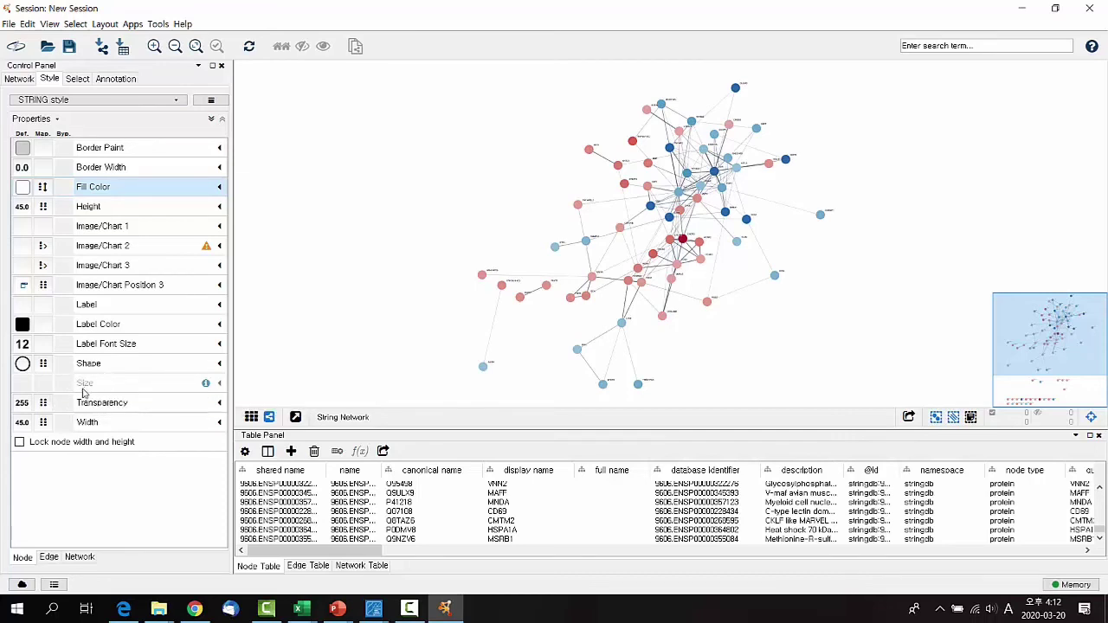
- Lock node width and height together and map node size to the -LOG10(p-value) column with a continuous mapping
left_click(19, 443)
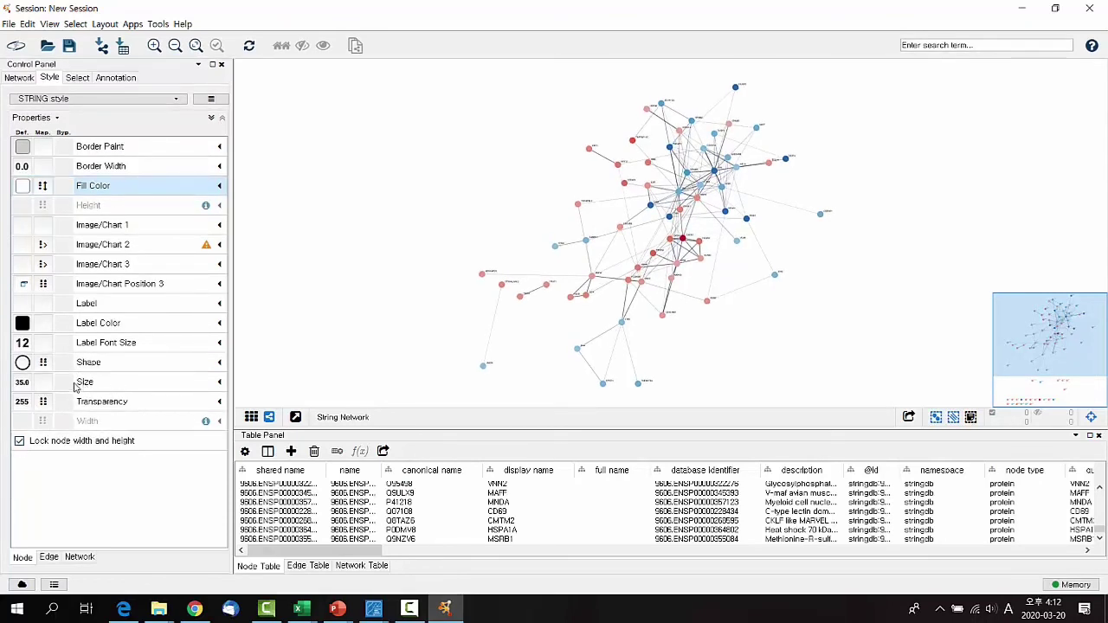
left_click(220, 386)
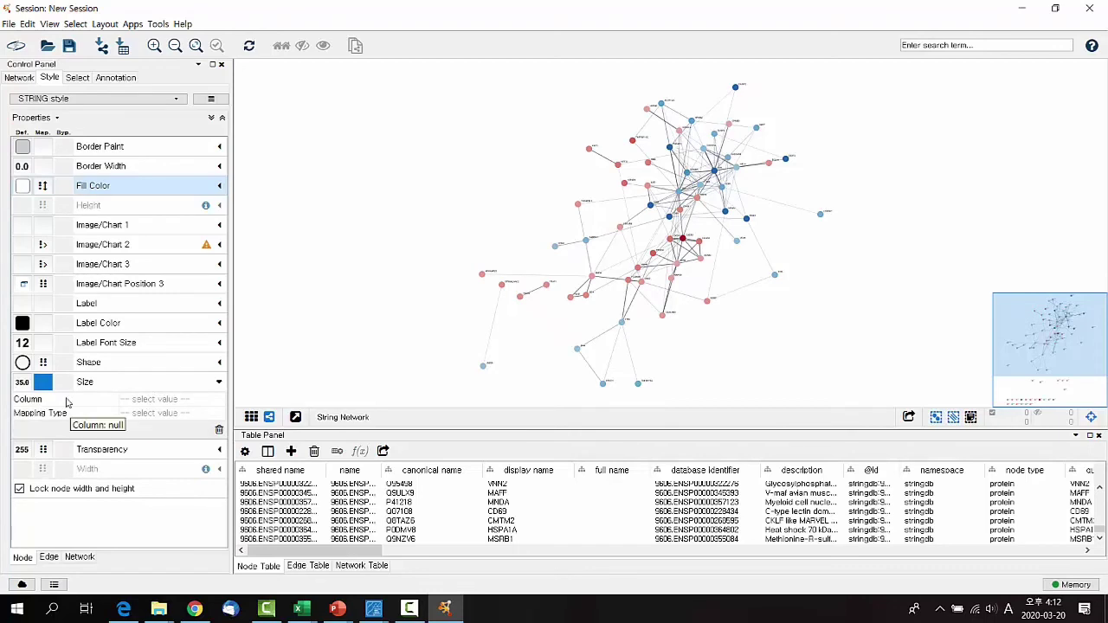
left_click(165, 403)
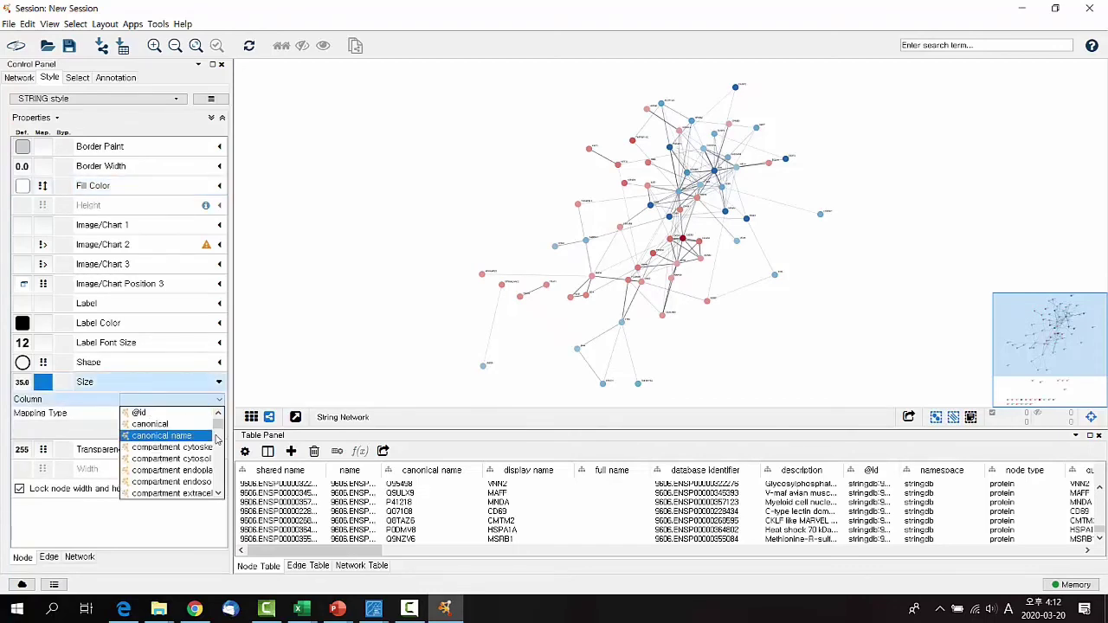
scroll(217, 440, "down", 5)
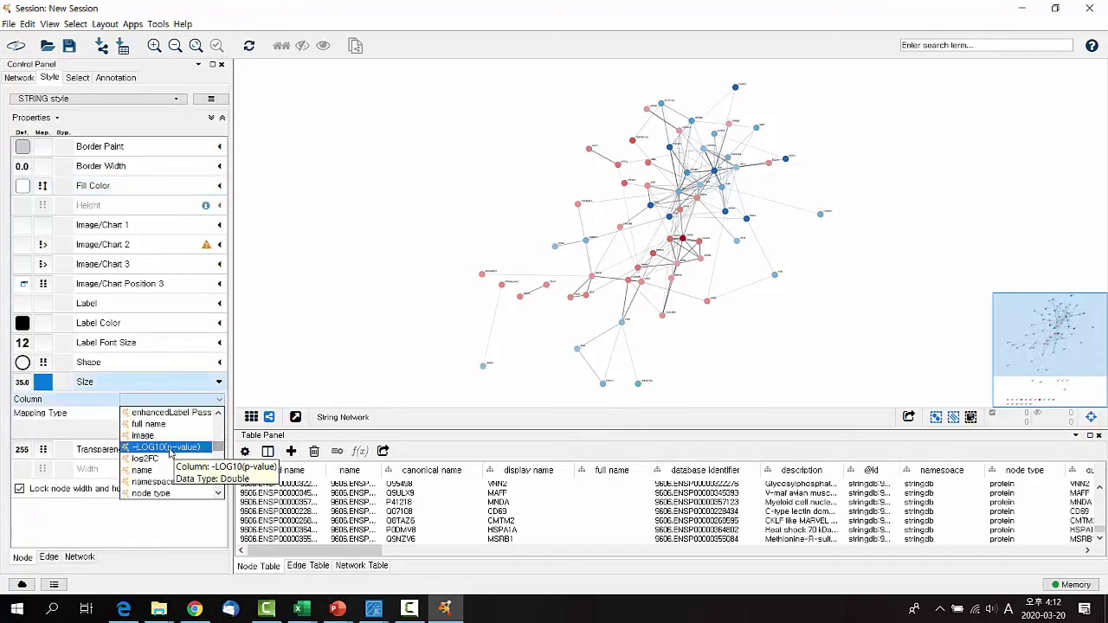
left_click(171, 448)
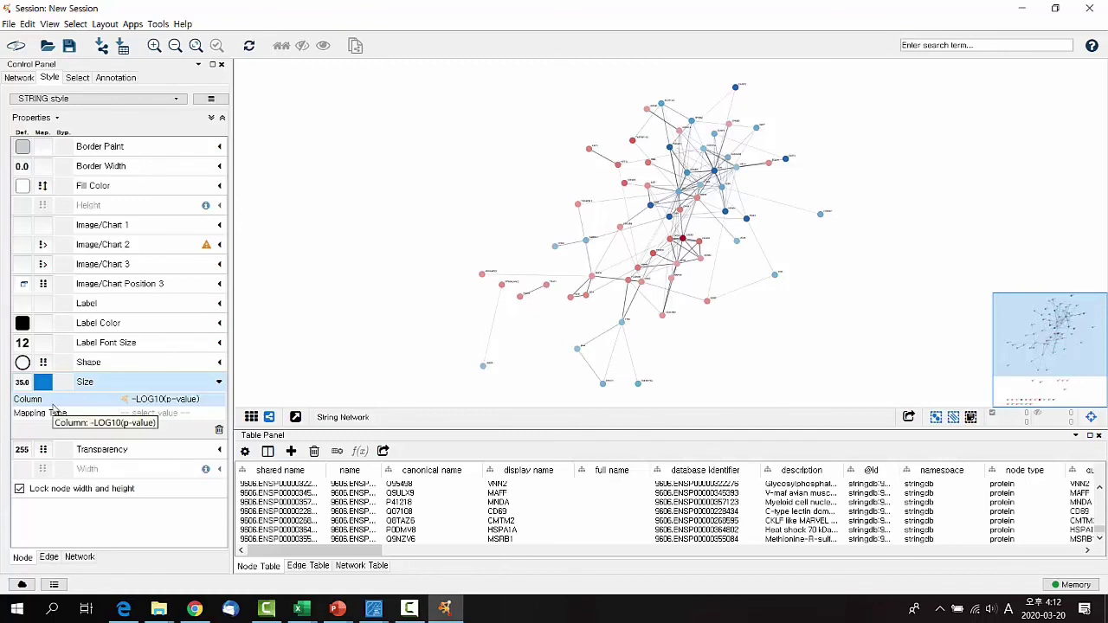
left_click(169, 420)
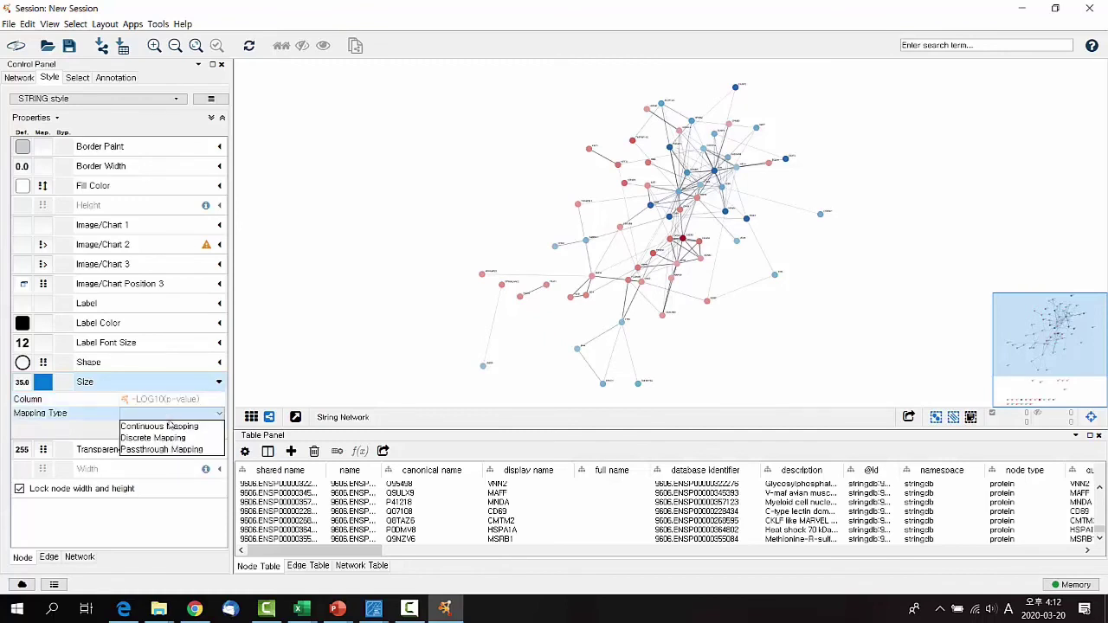
left_click(170, 425)
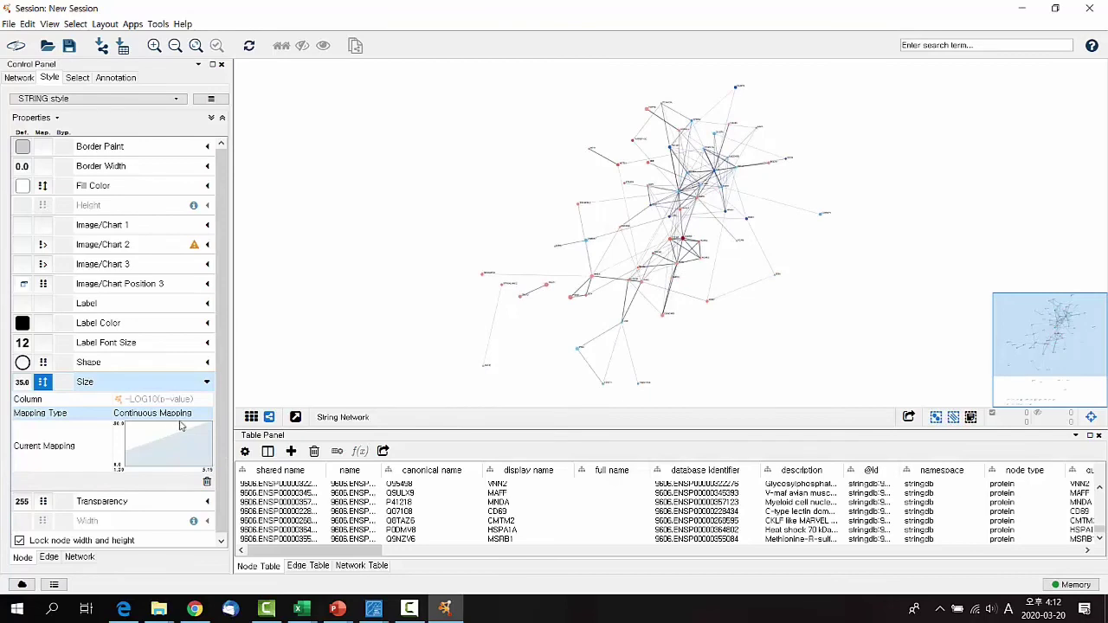
- Set the node size at the upper end of the -LOG10(p-value) size mapping to 100
scroll(678, 182, "up", 3)
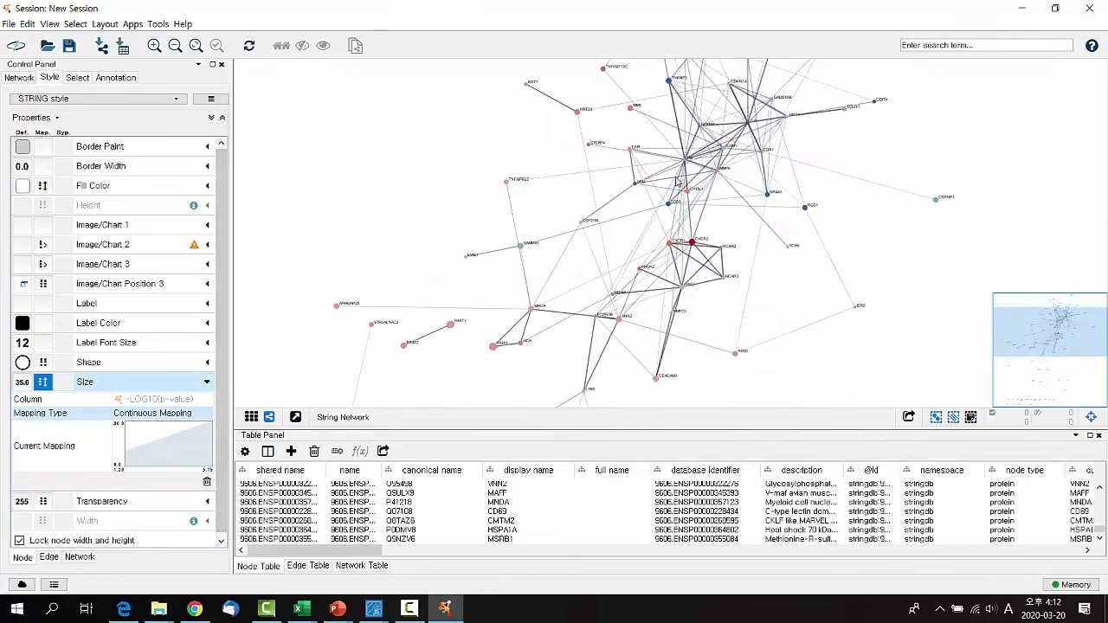
scroll(678, 182, "up", 4)
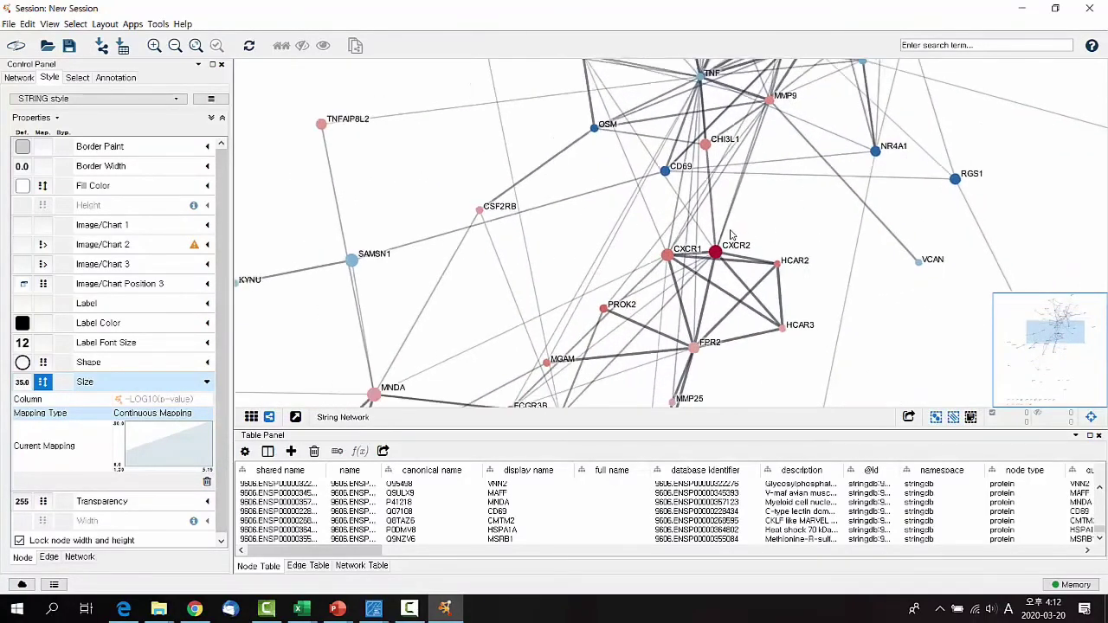
scroll(730, 234, "down", 8)
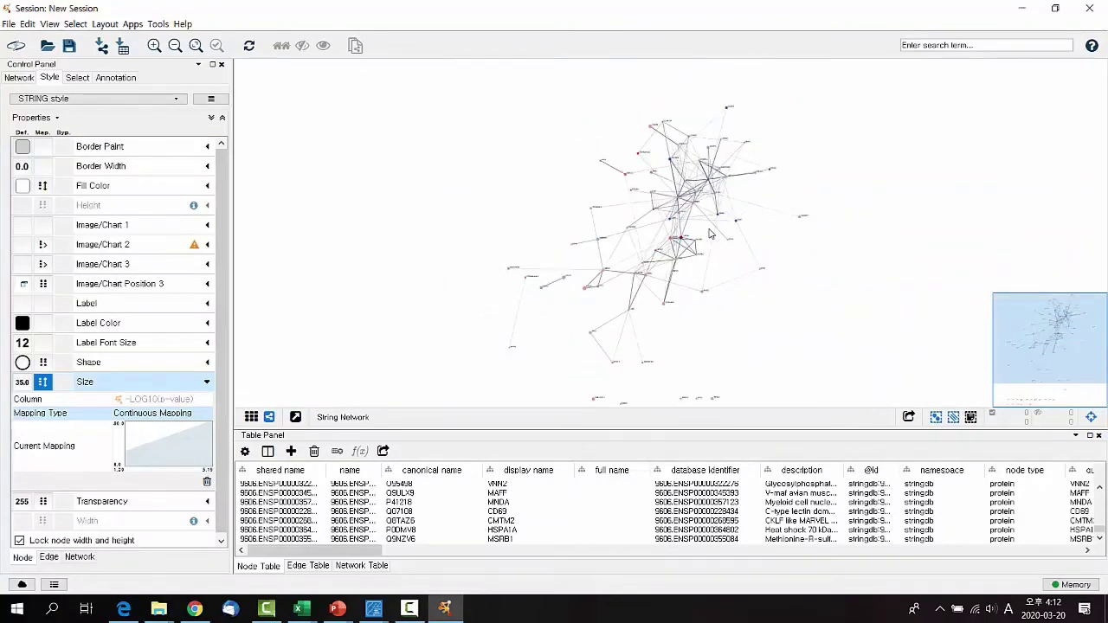
scroll(710, 234, "up", 1)
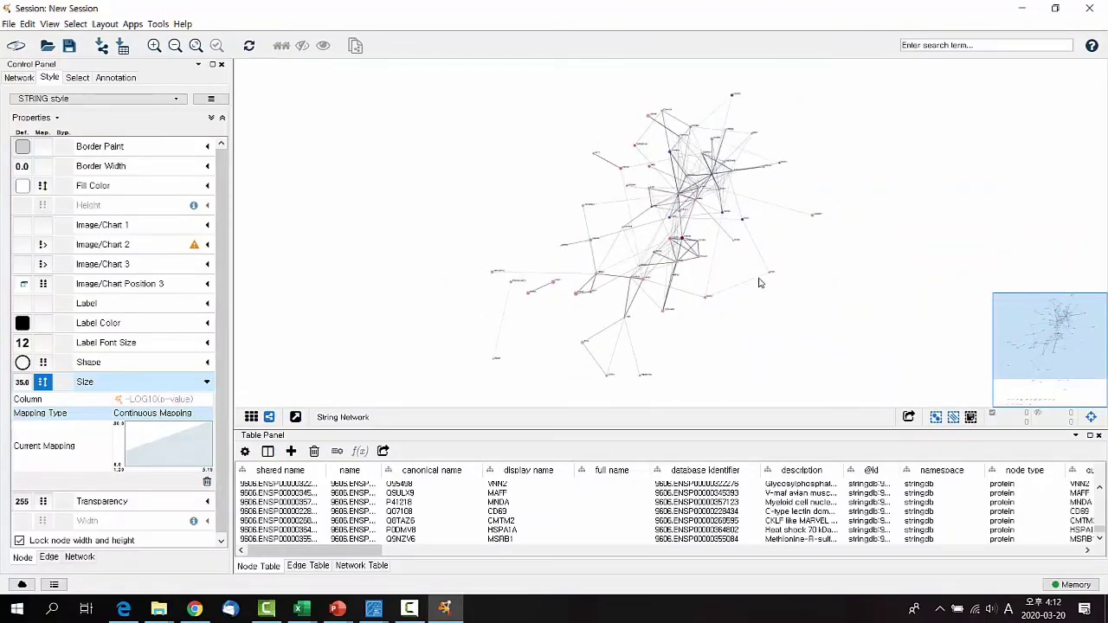
scroll(642, 267, "up", 2)
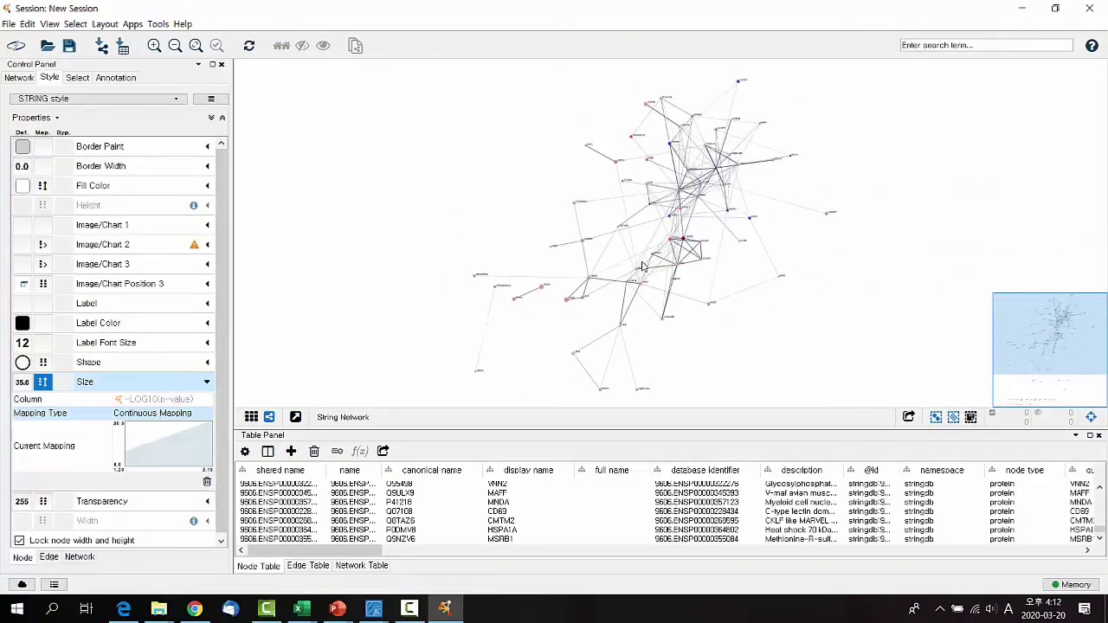
left_click(158, 448)
left_click(158, 449)
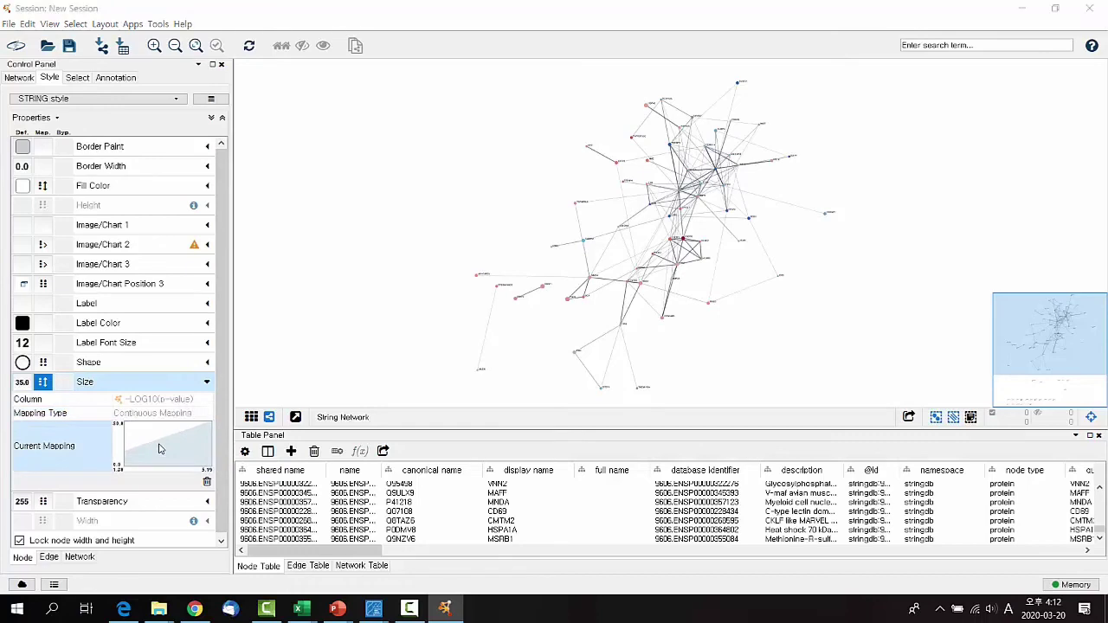
left_click_drag(206, 323, 368, 261)
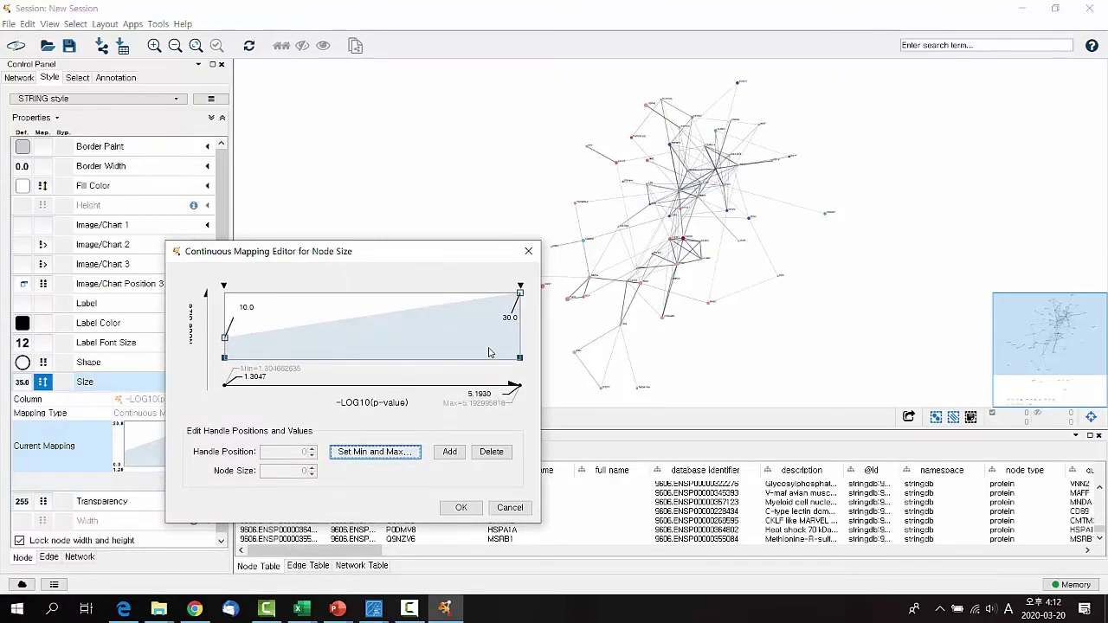
double_click(521, 295)
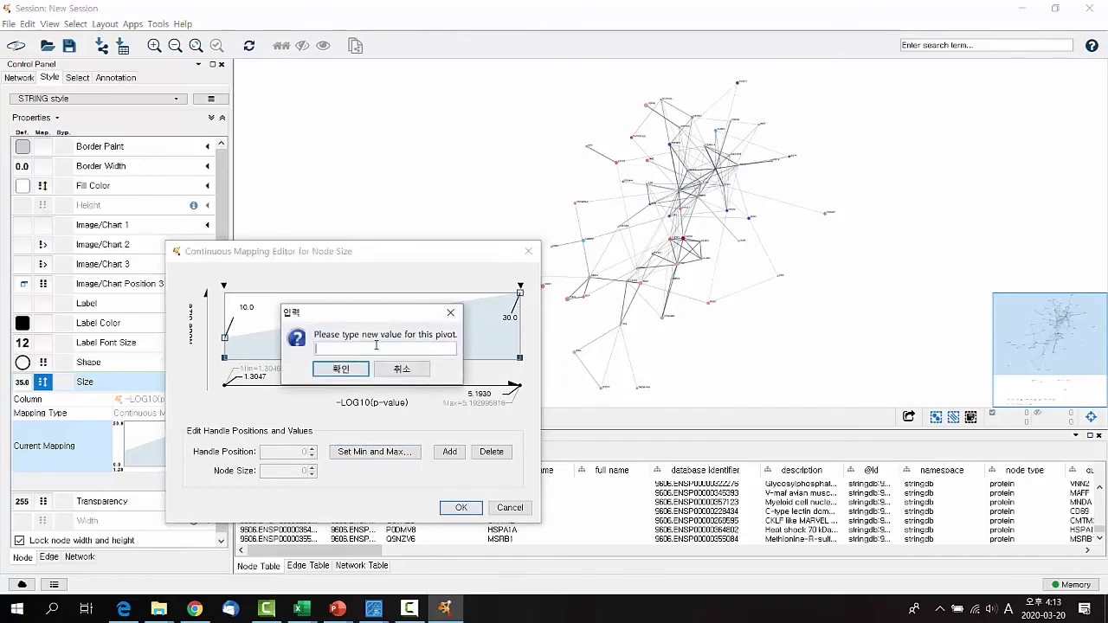
type("100")
left_click(355, 370)
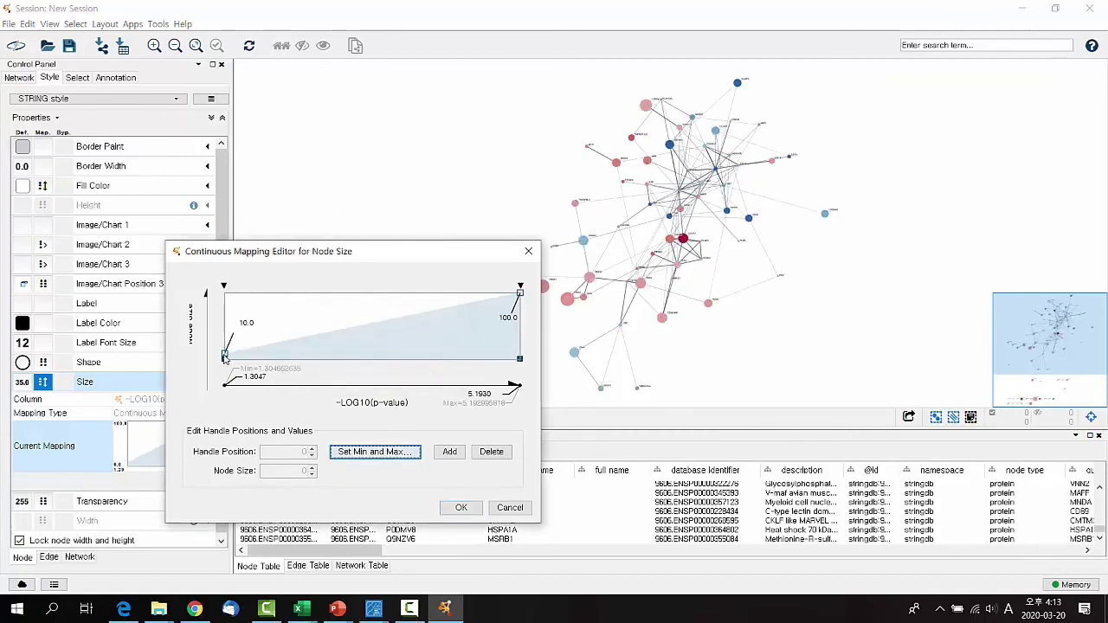
- Set the node size at the lower end of the -LOG10(p-value) mapping to 50 and apply the size mapping
double_click(224, 355)
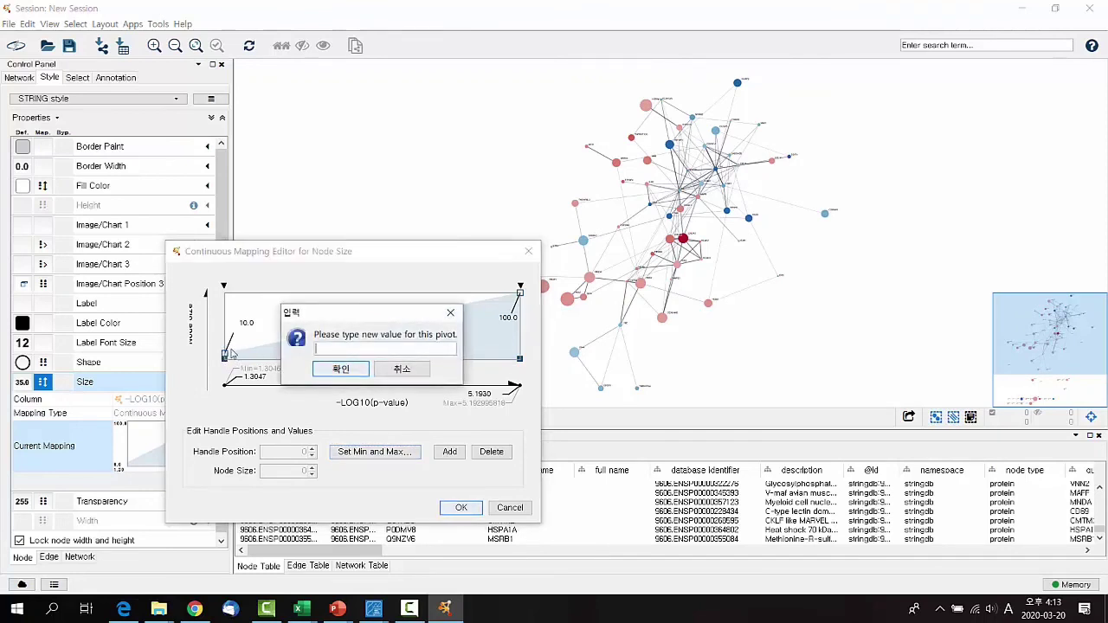
type("50")
left_click(326, 370)
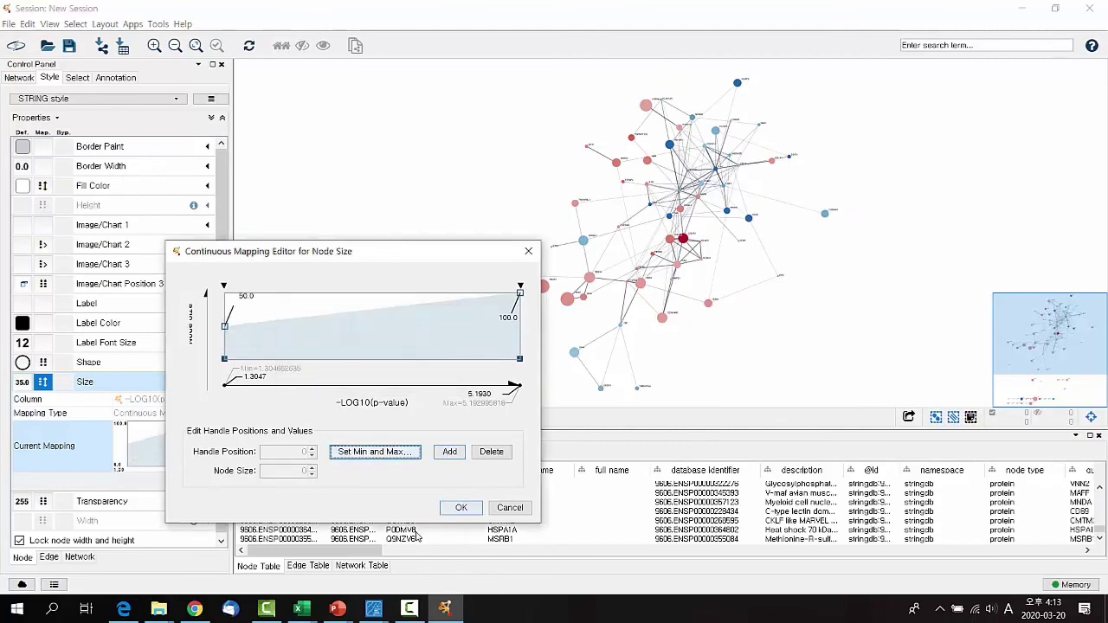
left_click(459, 509)
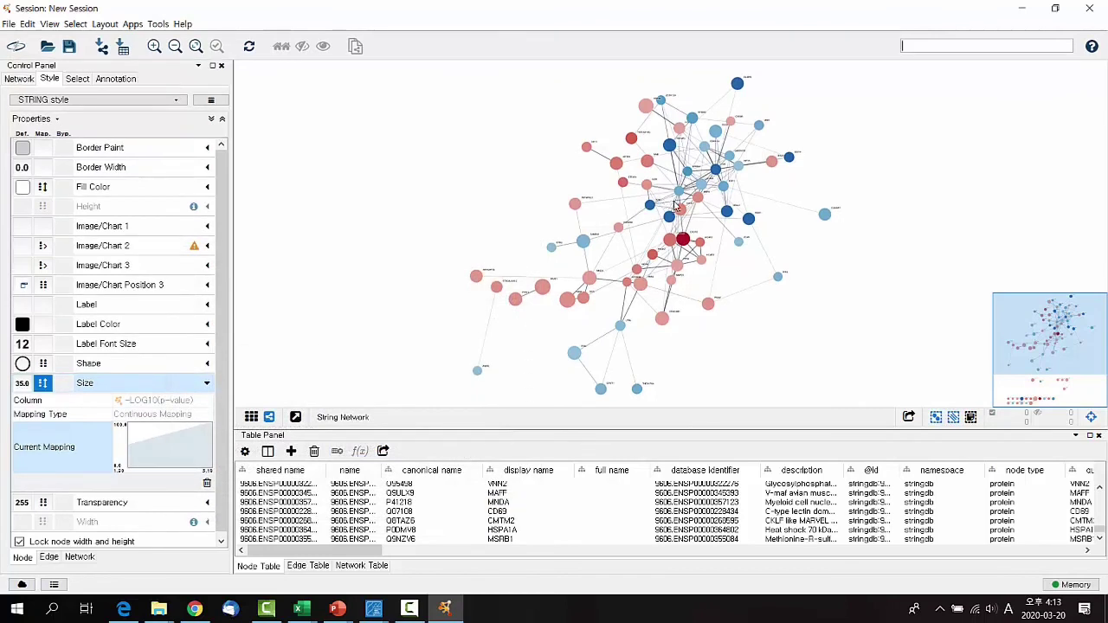
- Reposition the CSF2RB node slightly up and to the left of its original place in the network
left_click(208, 383)
scroll(599, 229, "up", 8)
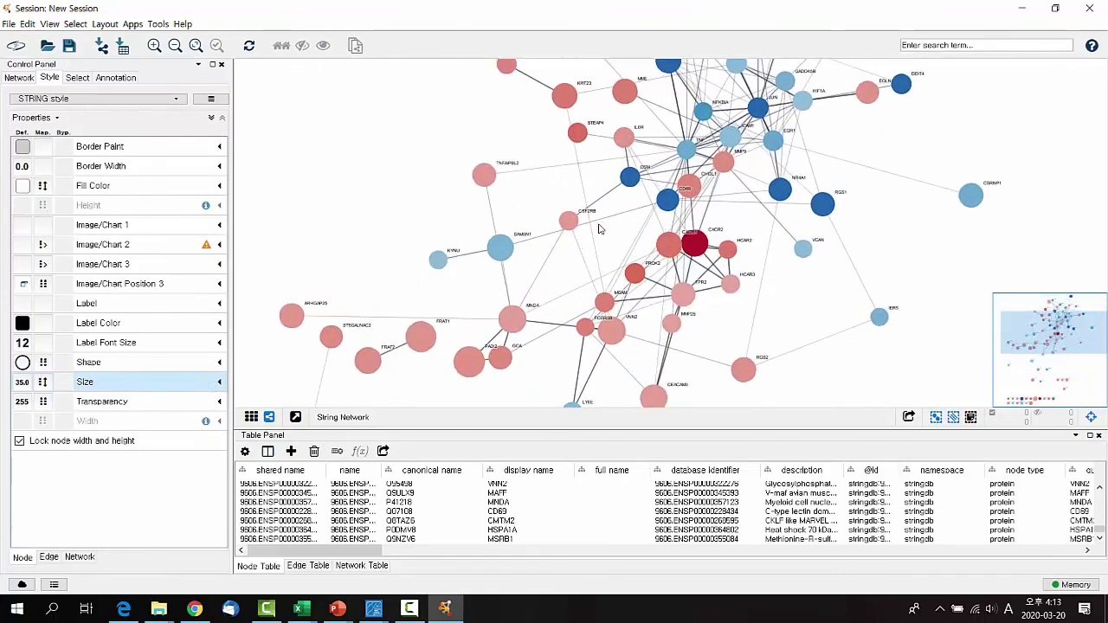
scroll(599, 229, "up", 1)
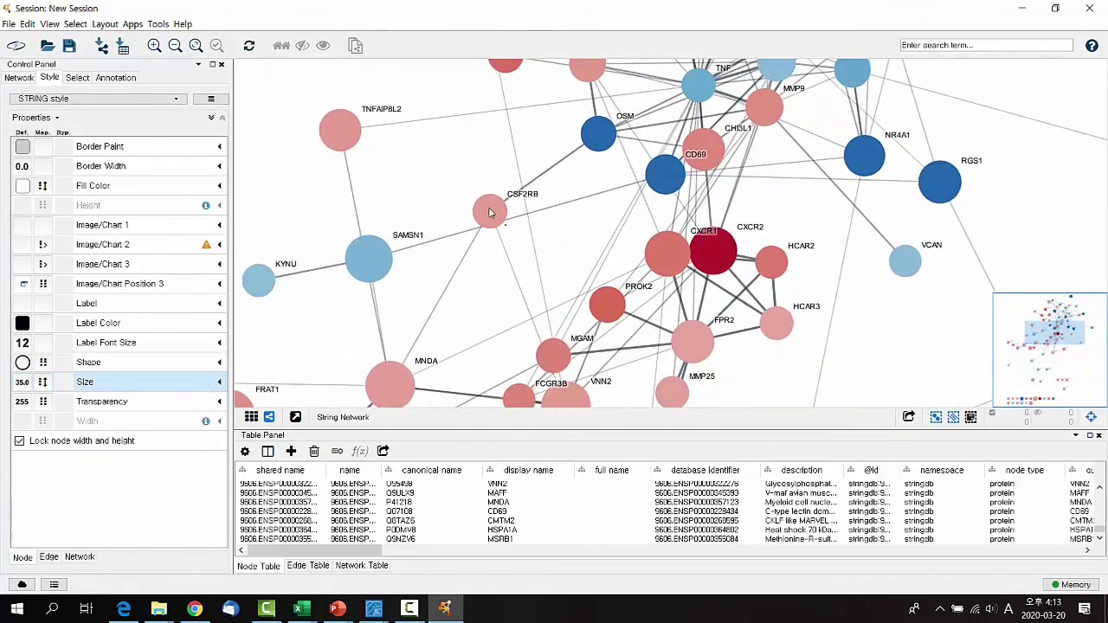
left_click(489, 217)
left_click_drag(490, 219, 444, 182)
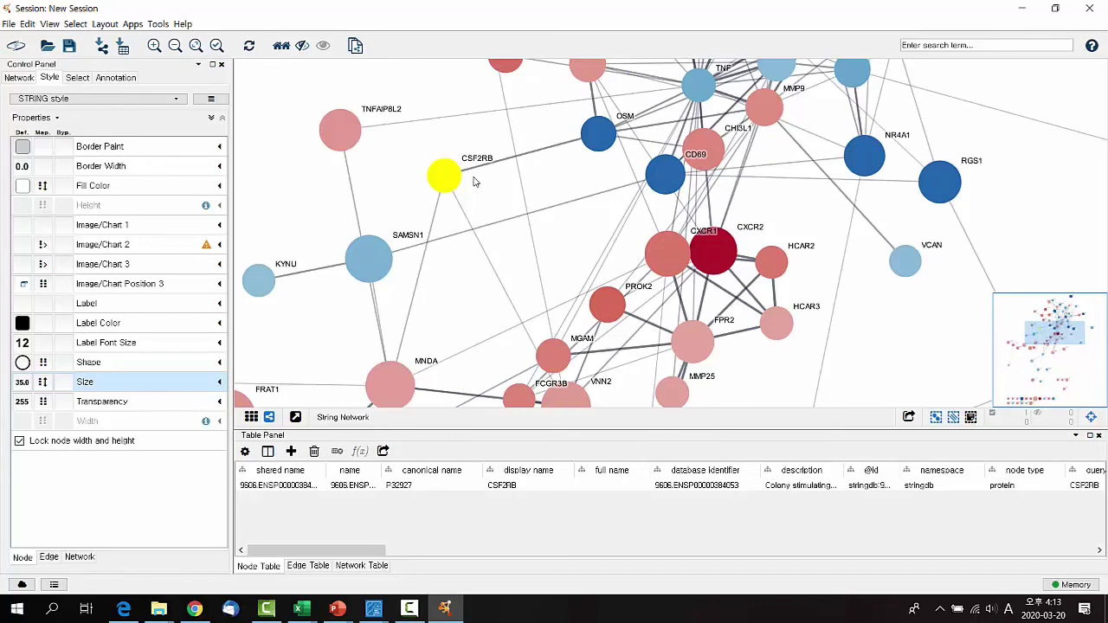
left_click_drag(464, 189, 499, 217)
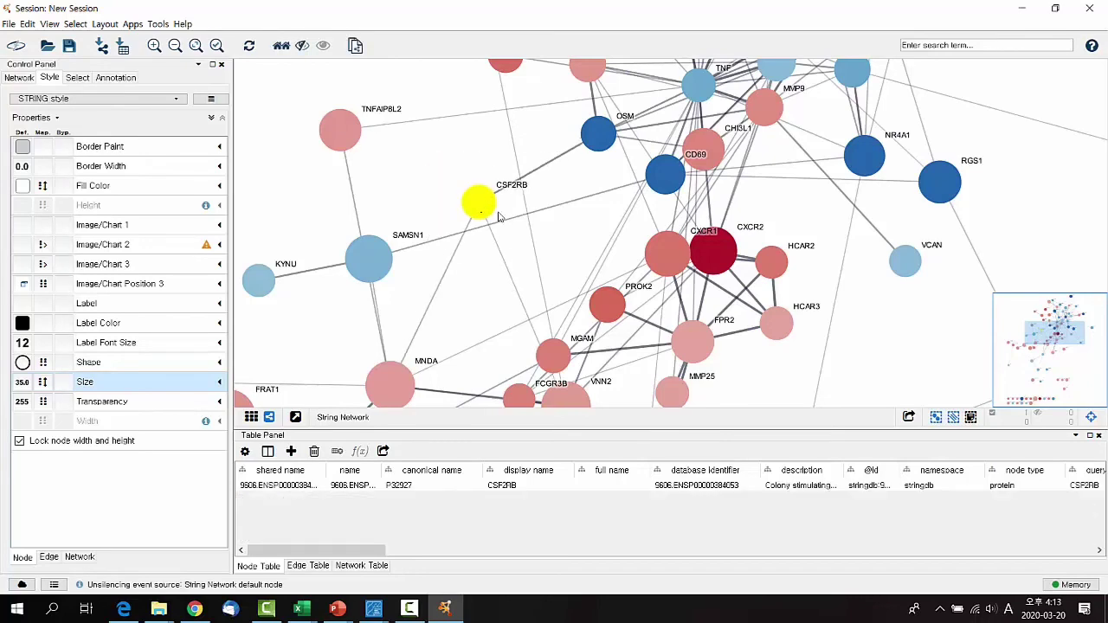
left_click(499, 220)
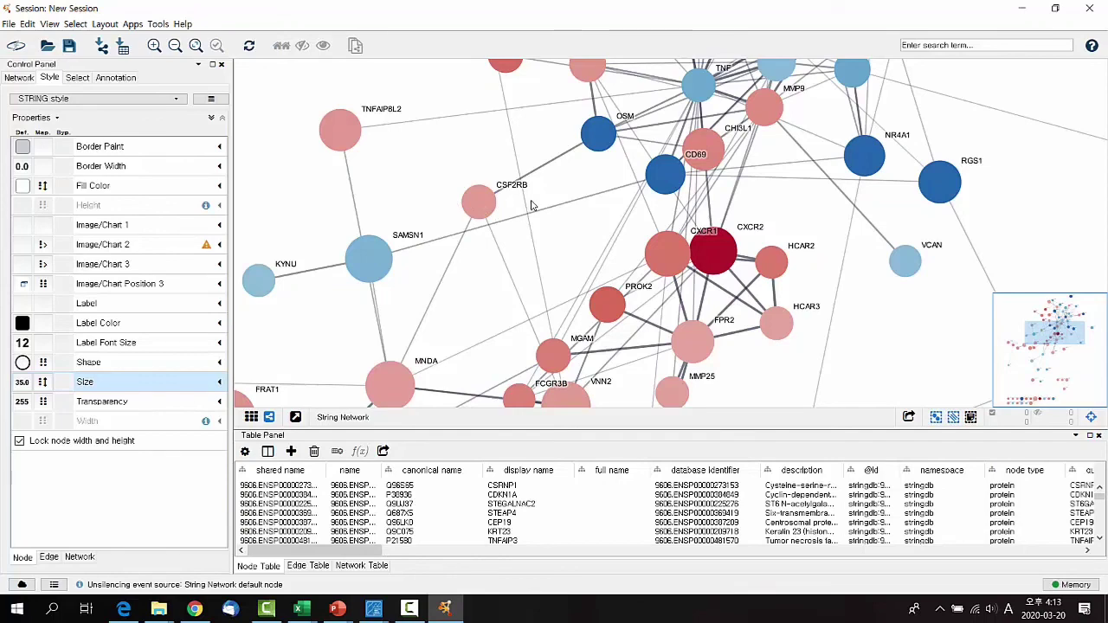
- Set the default node label font size to 30
scroll(547, 271, "down", 1)
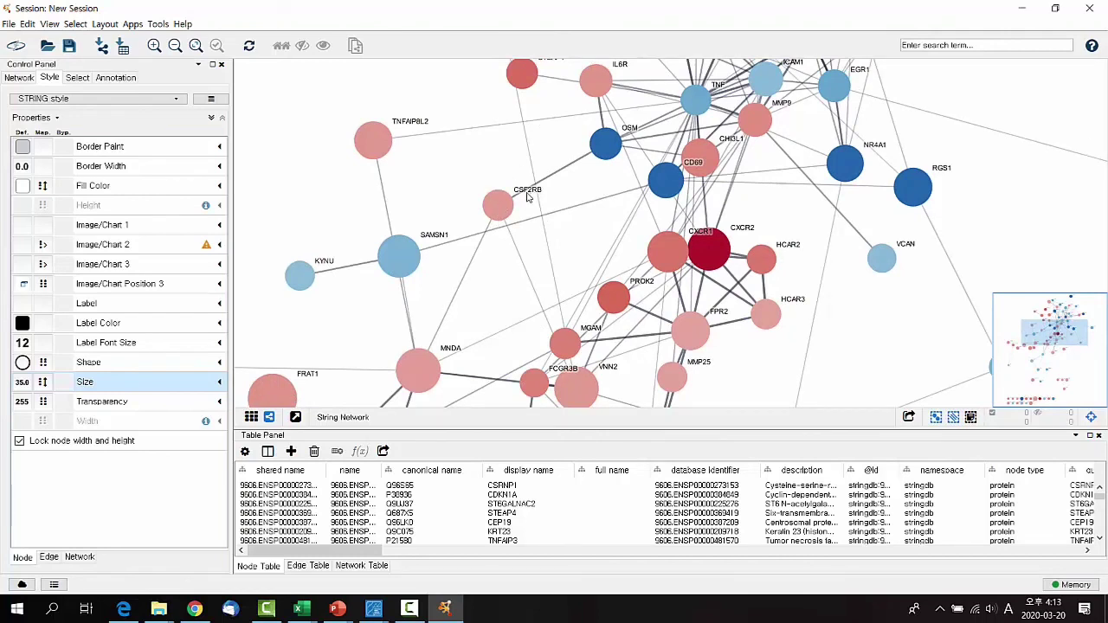
left_click(26, 351)
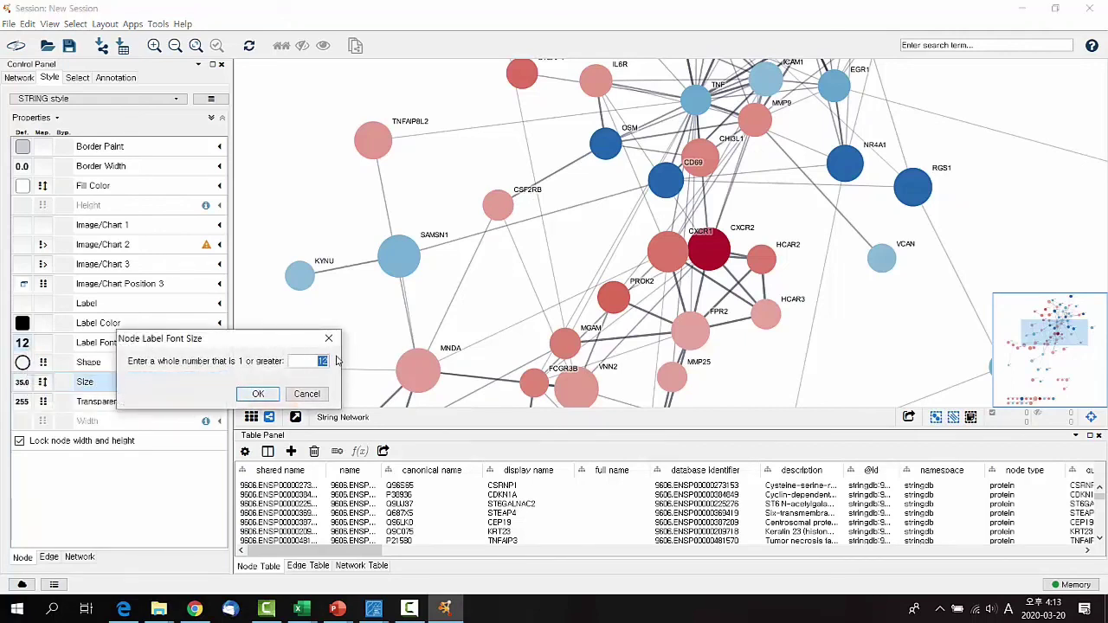
type("30")
left_click(268, 400)
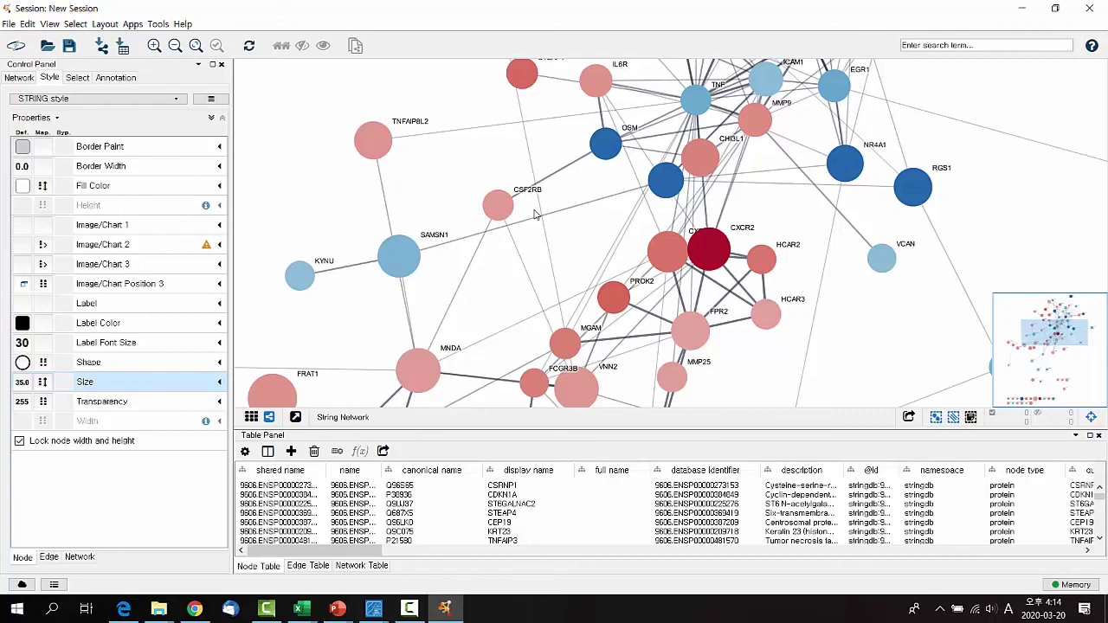
- Move the CXCR1 node left, away from the CXCR2 node, shift CXCR2 slightly upward, and clear the selection
left_click_drag(665, 257, 576, 235)
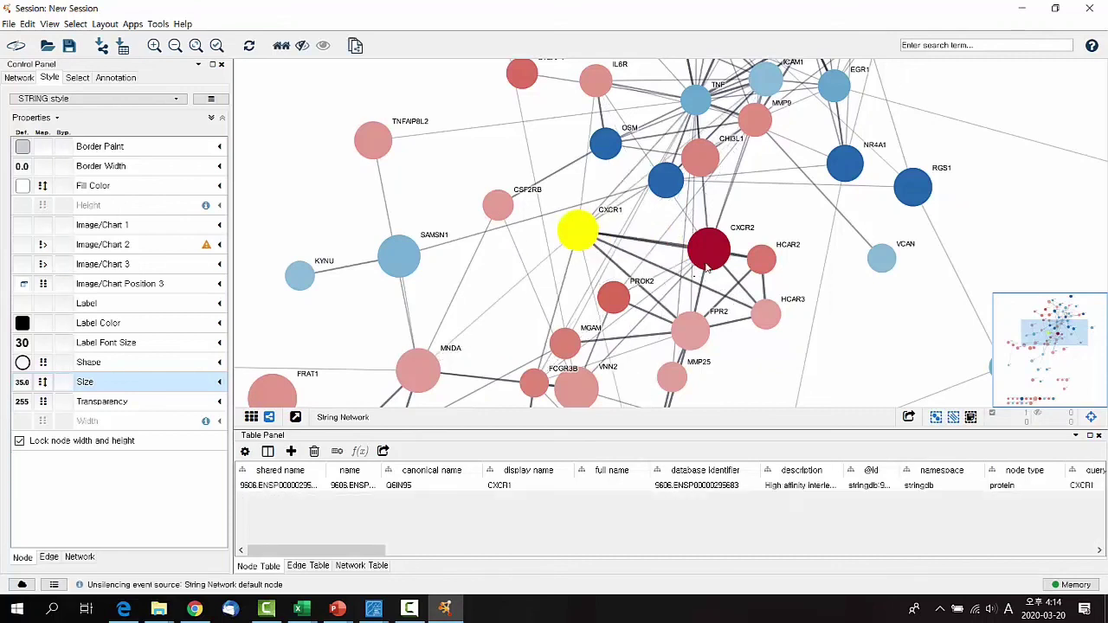
left_click_drag(708, 267, 726, 232)
left_click(764, 227)
scroll(658, 182, "down", 5)
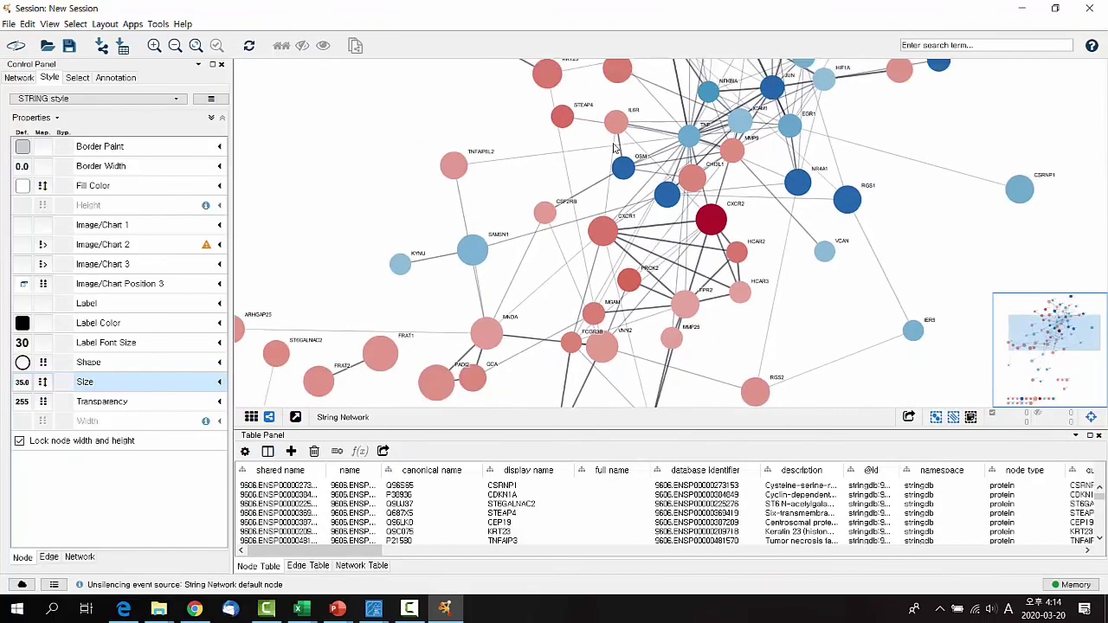
scroll(613, 149, "down", 2)
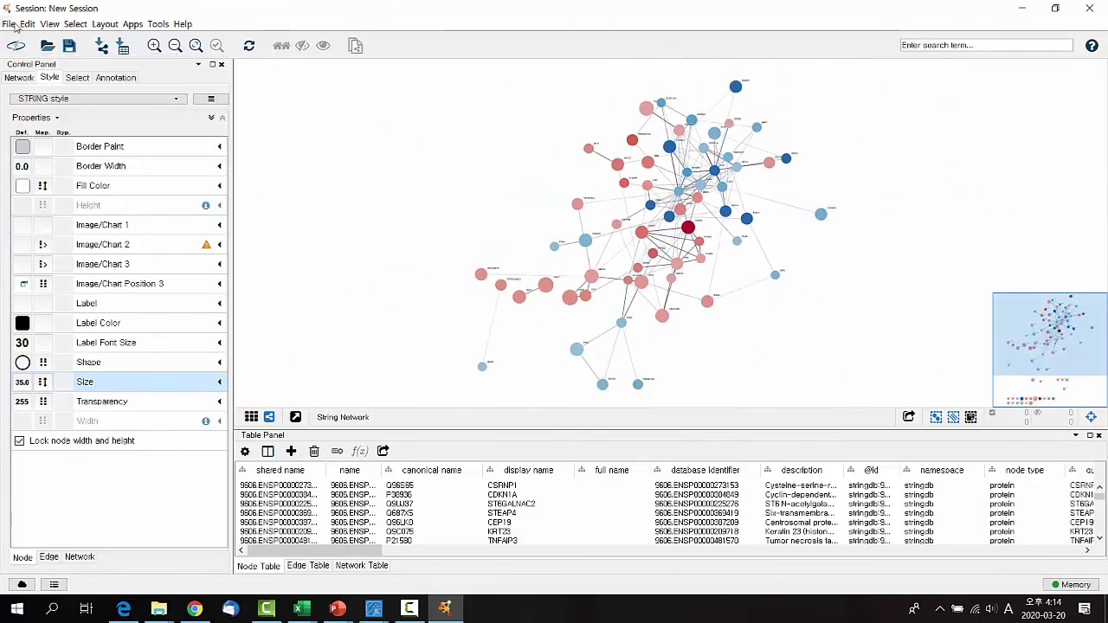
- Open the network image export settings, choose PDF as the file format, and dismiss them without exporting
left_click(8, 24)
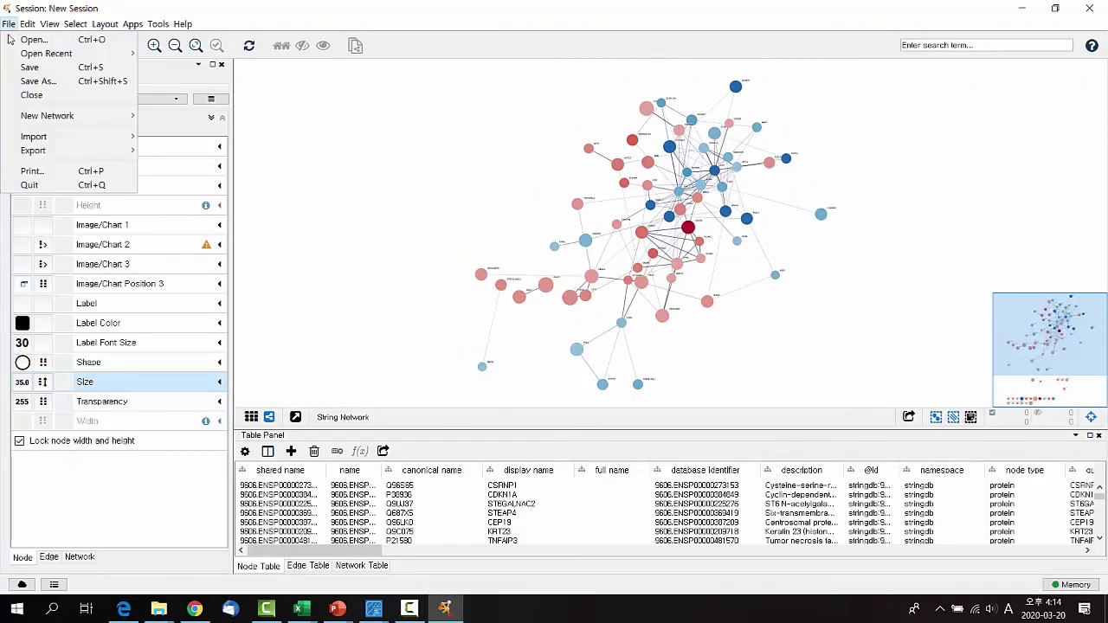
mouse_move(55, 156)
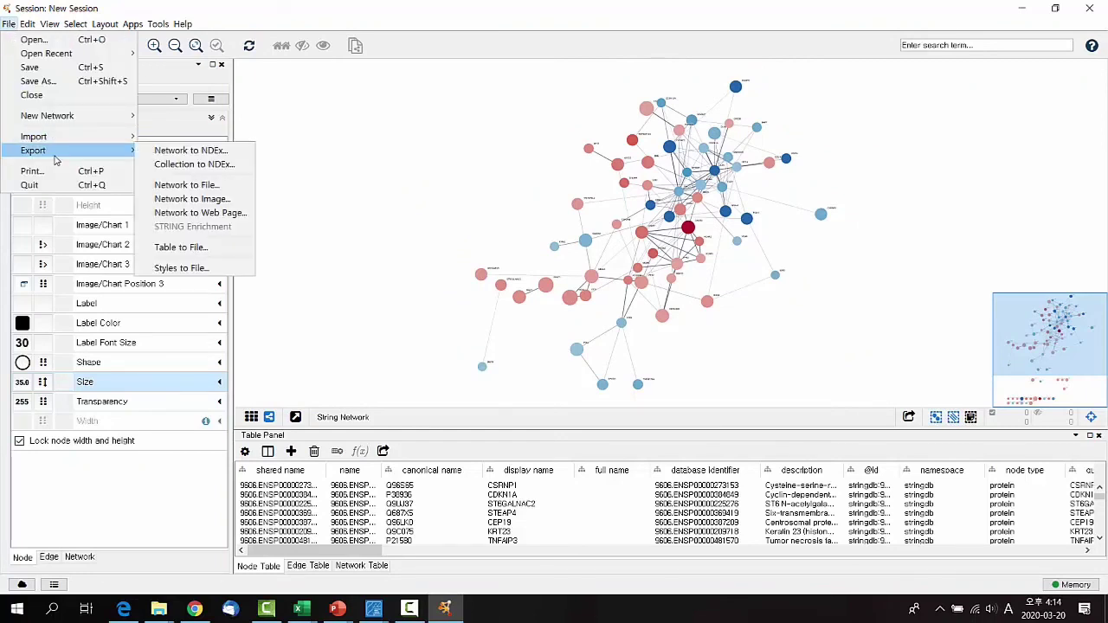
left_click(228, 199)
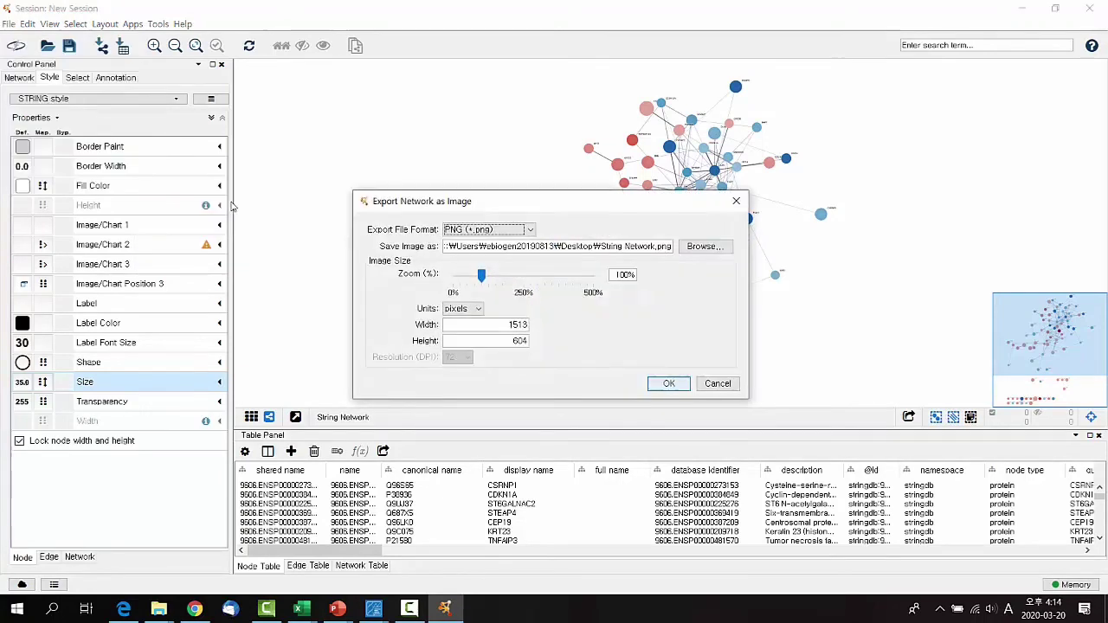
left_click(472, 230)
left_click(465, 253)
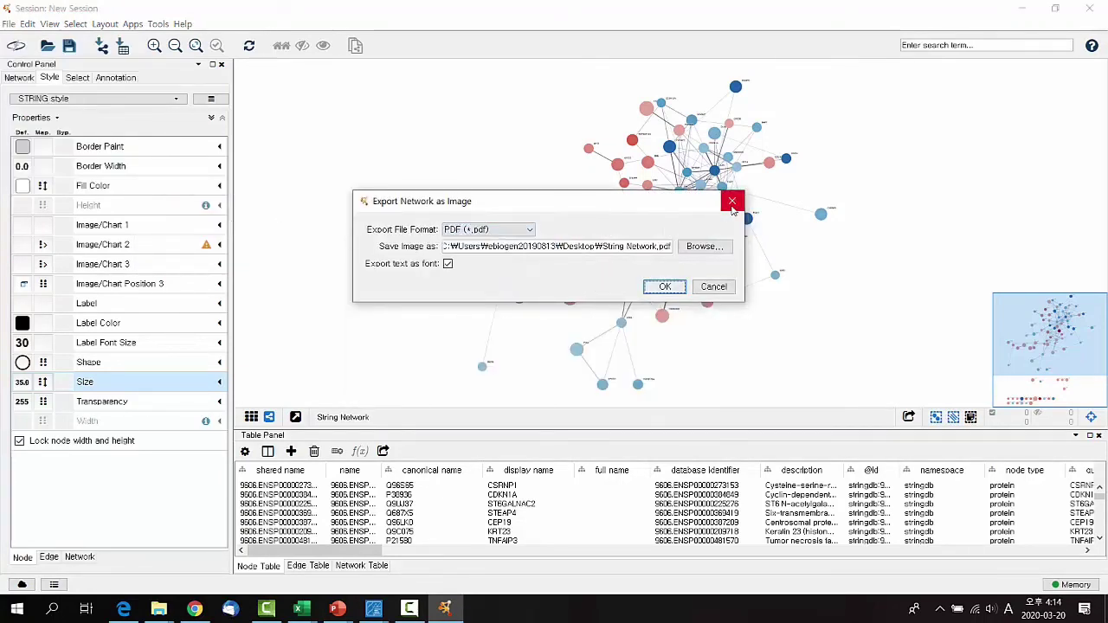
left_click(732, 204)
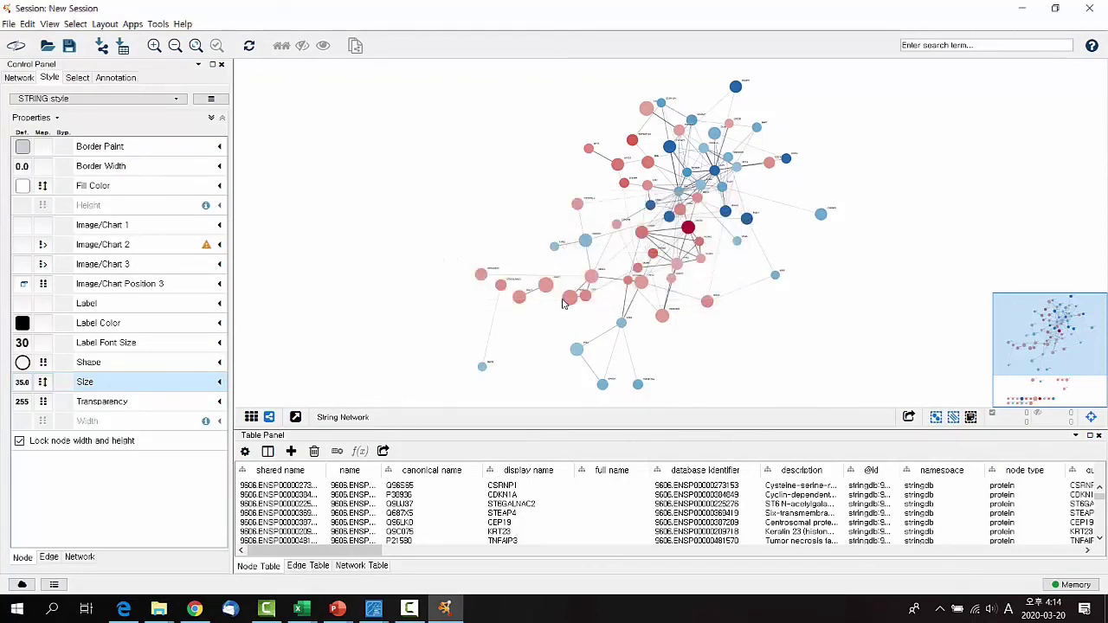
- Move the RGS1 node outward to the right of the cluster and cut it from the network
scroll(618, 286, "up", 5)
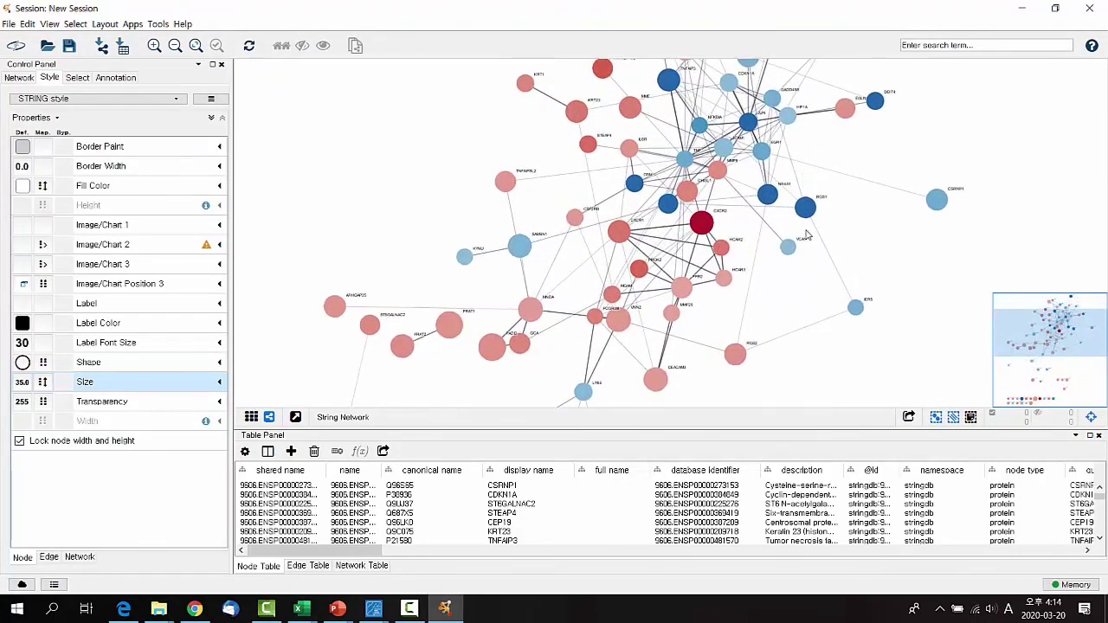
scroll(808, 235, "up", 2)
left_click(905, 227)
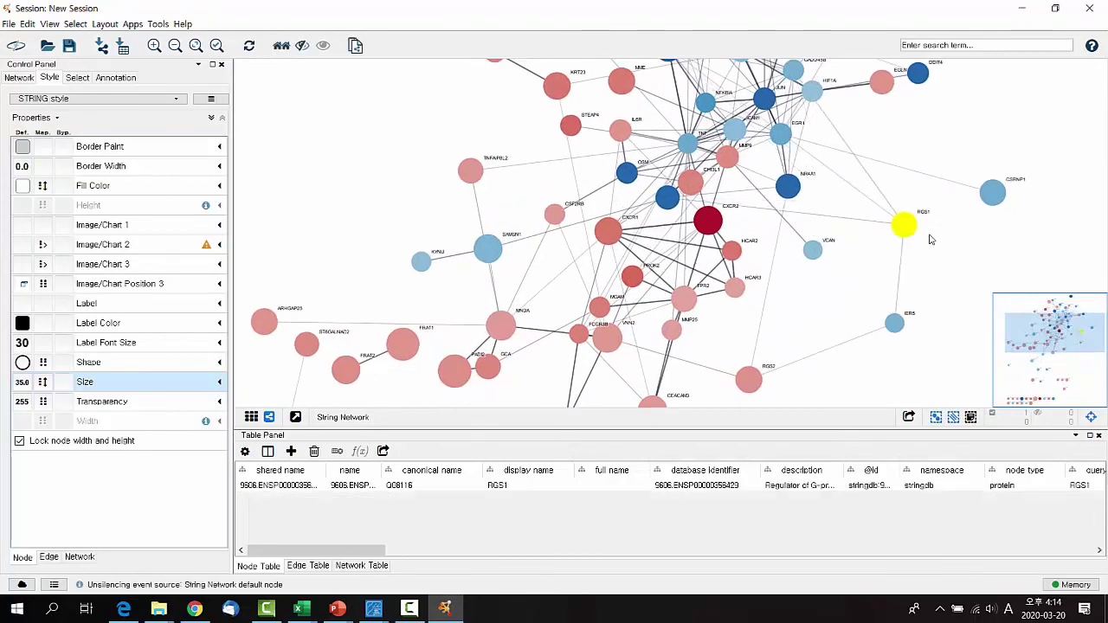
left_click(932, 237)
left_click(906, 226)
right_click(903, 226)
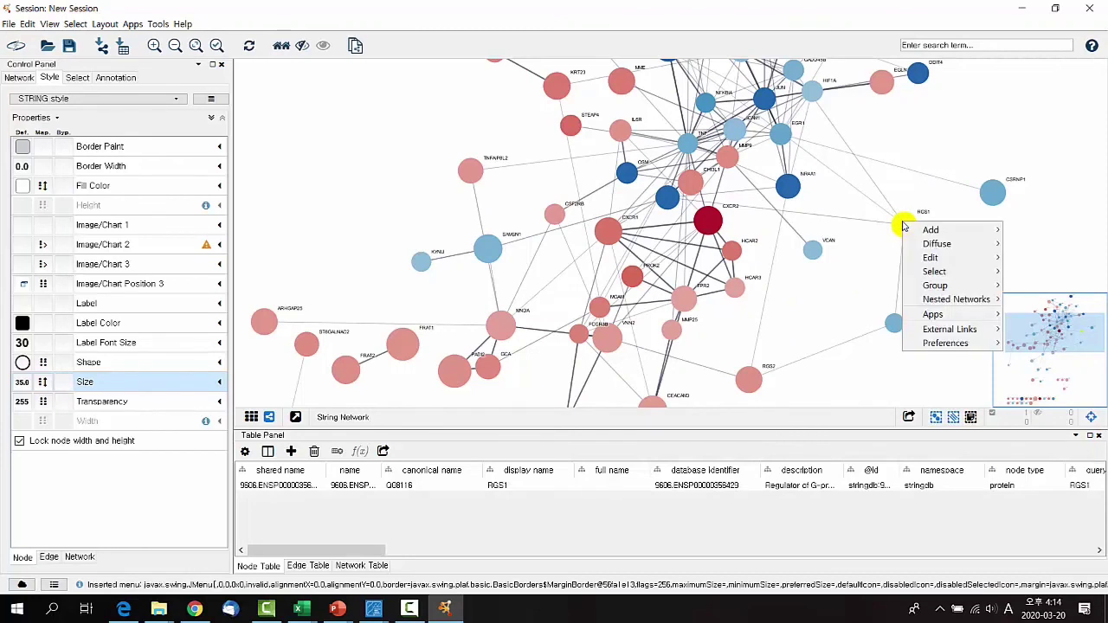
mouse_move(923, 259)
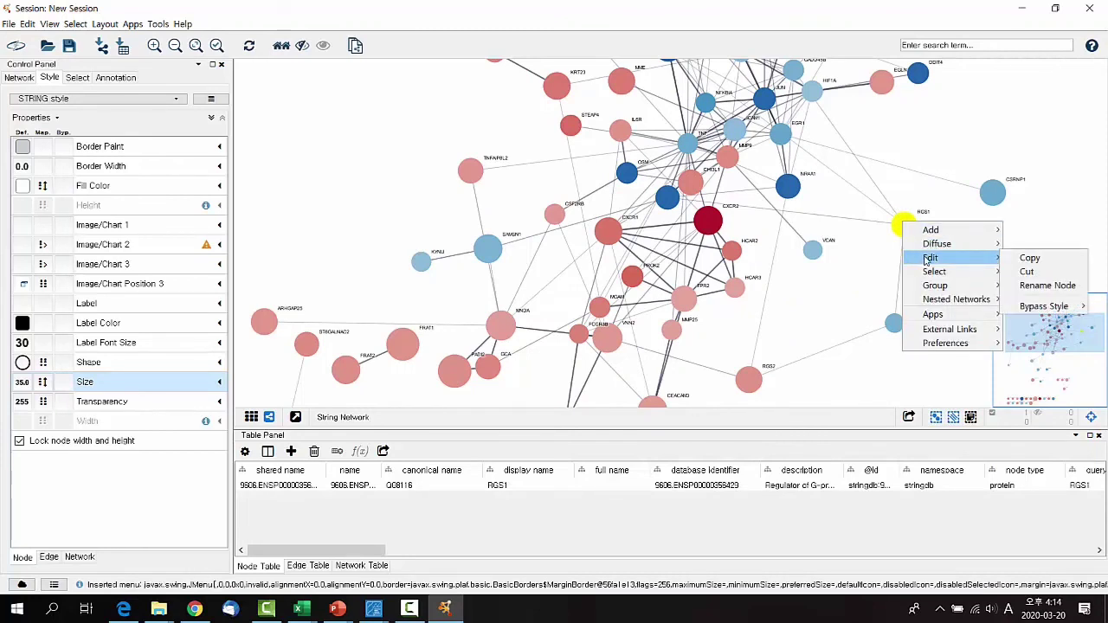
left_click(1025, 272)
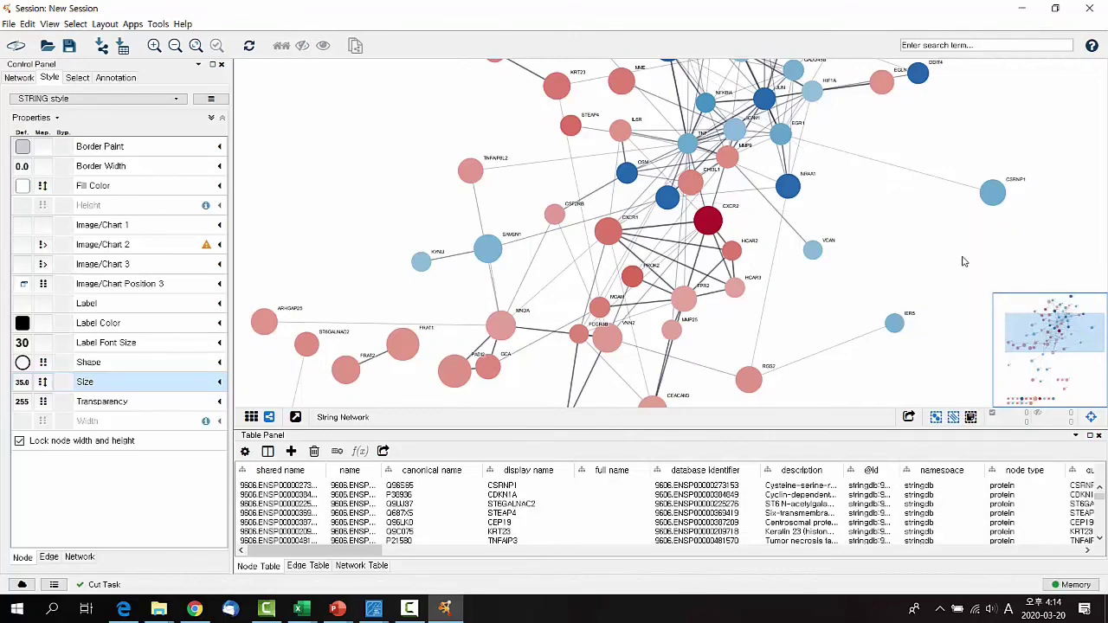
left_click(989, 200)
left_click(901, 242)
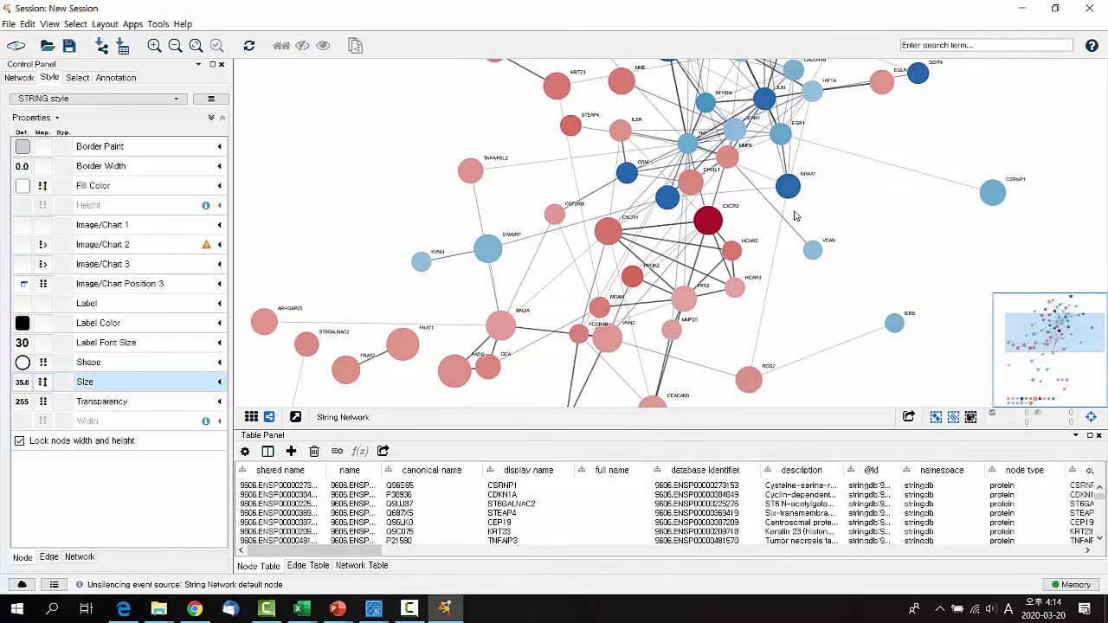
- Move the NR4A1 node outward to the right and cut it from the network
left_click_drag(788, 186, 838, 200)
right_click(839, 203)
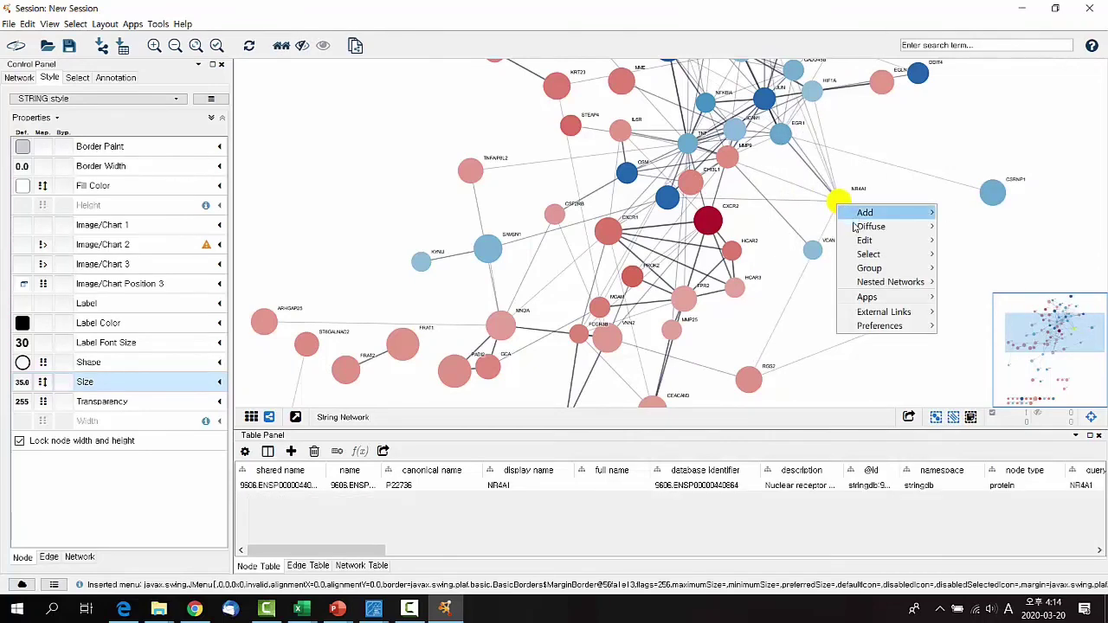
mouse_move(866, 240)
left_click(963, 254)
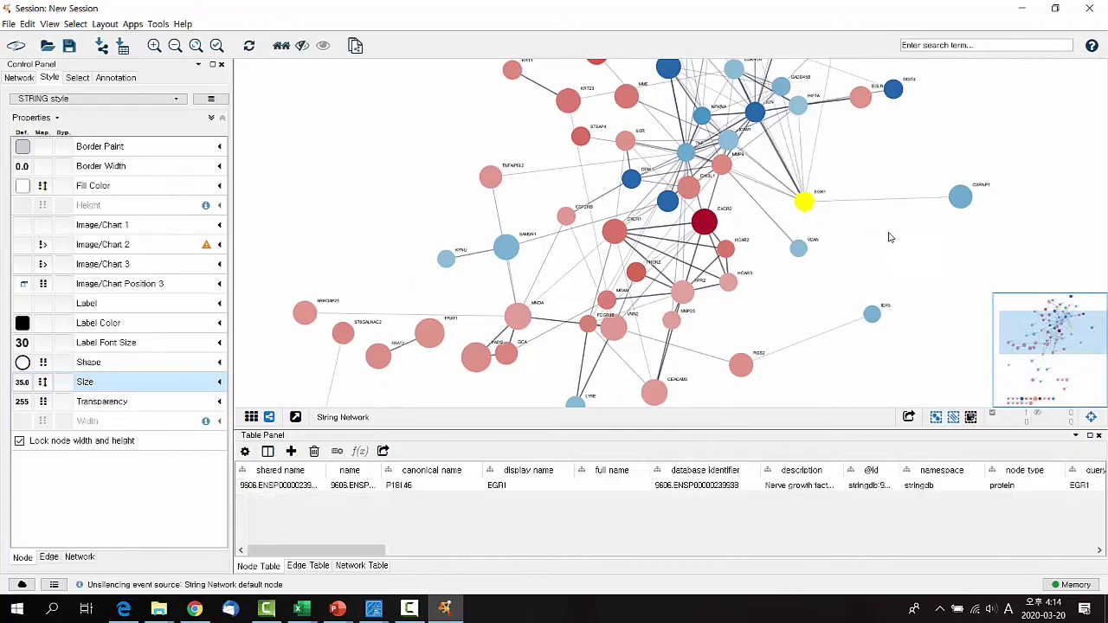
- Move the EGR1 node to the right, clear of the dense cluster, and clear the selection
left_click_drag(805, 201, 869, 196)
left_click(76, 23)
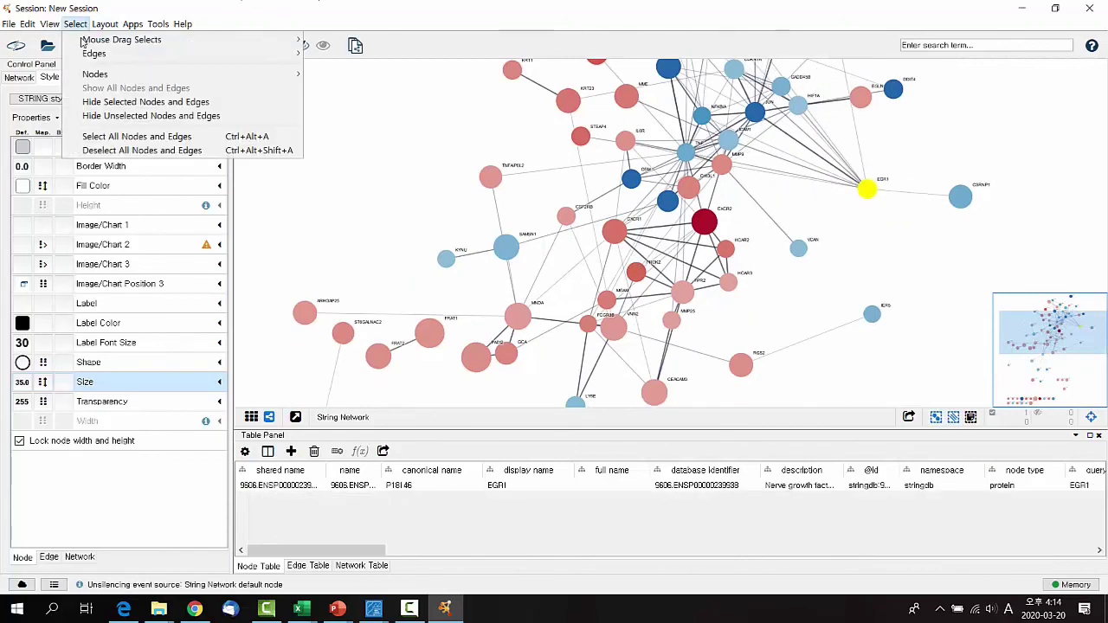
mouse_move(95, 55)
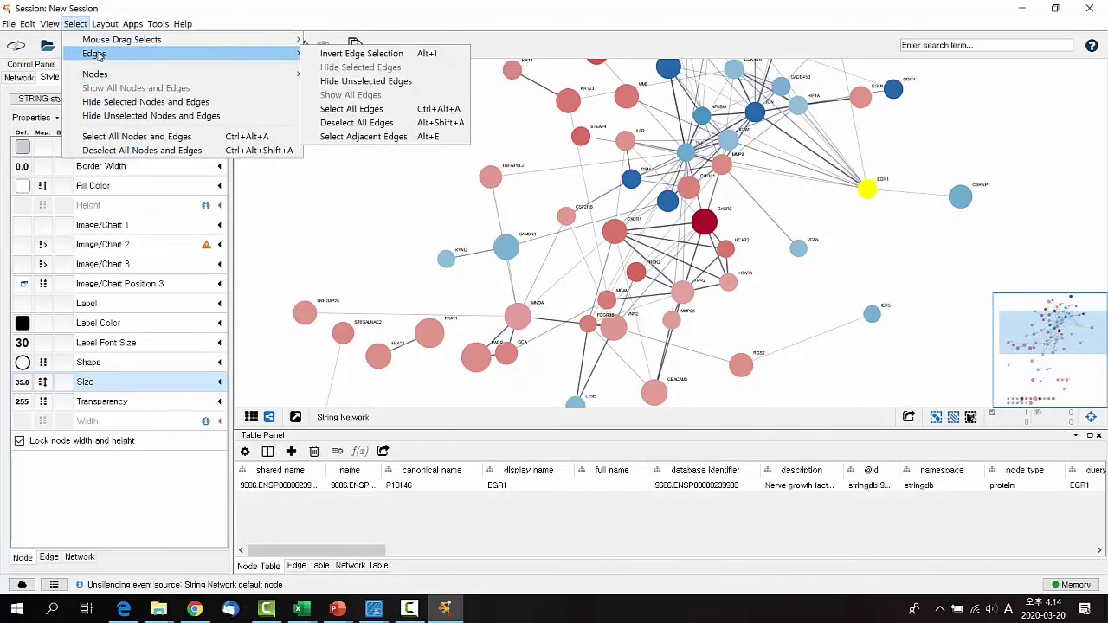
mouse_move(96, 77)
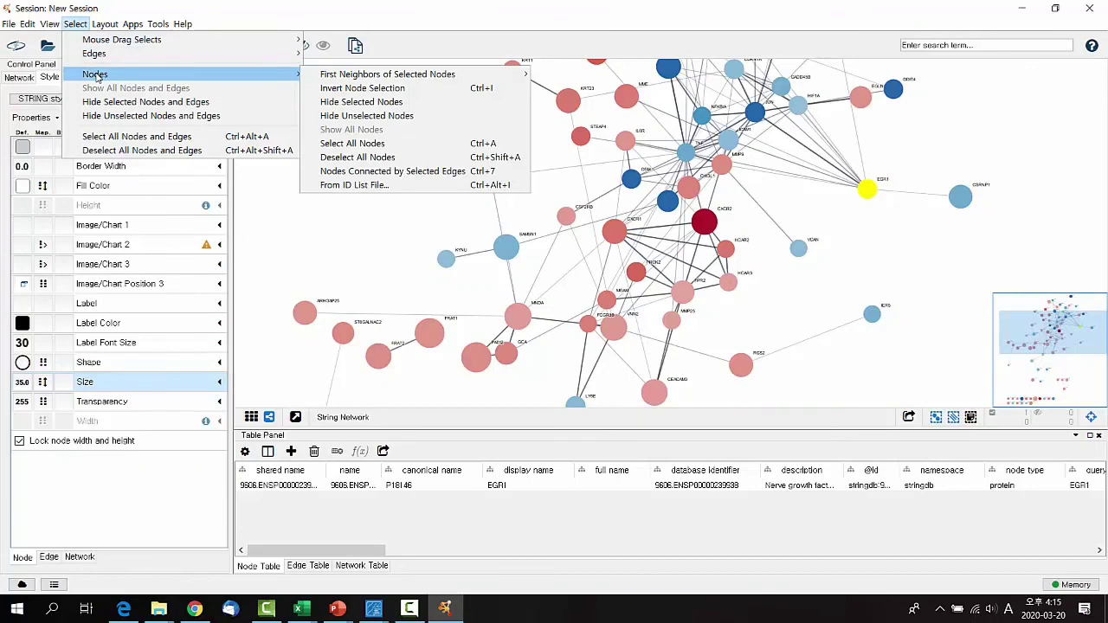
left_click(831, 210)
left_click_drag(865, 194, 846, 172)
left_click(824, 200)
left_click(852, 177)
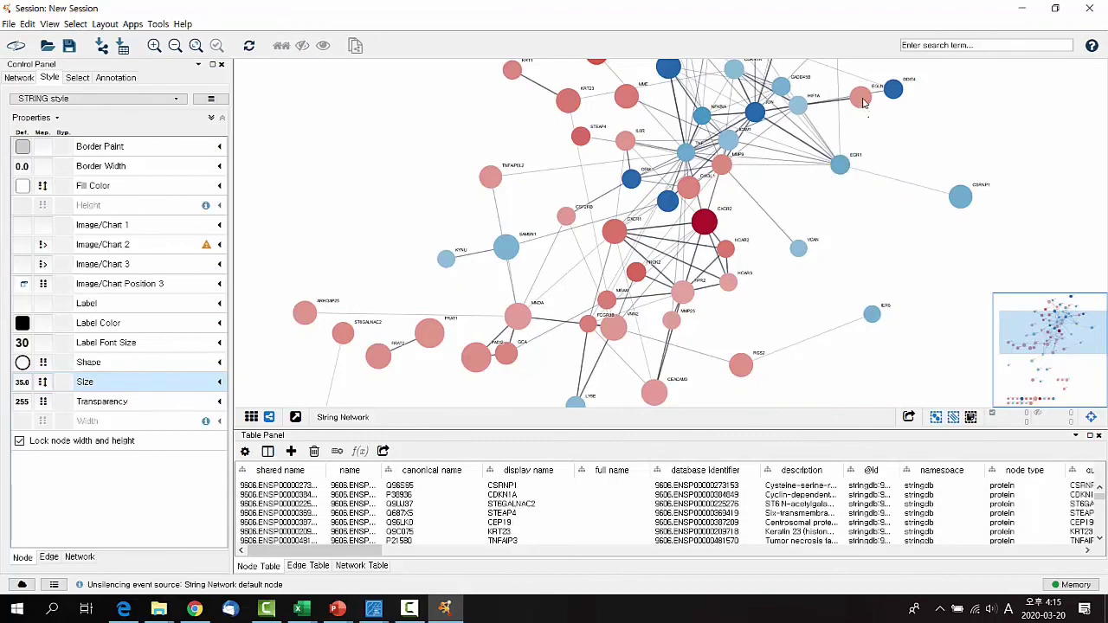
- Move the EGLN1 node down beside CSRNP1, shift EGR1 back toward the cluster, and clear the selection
left_click_drag(862, 99, 902, 202)
left_click_drag(843, 165, 814, 182)
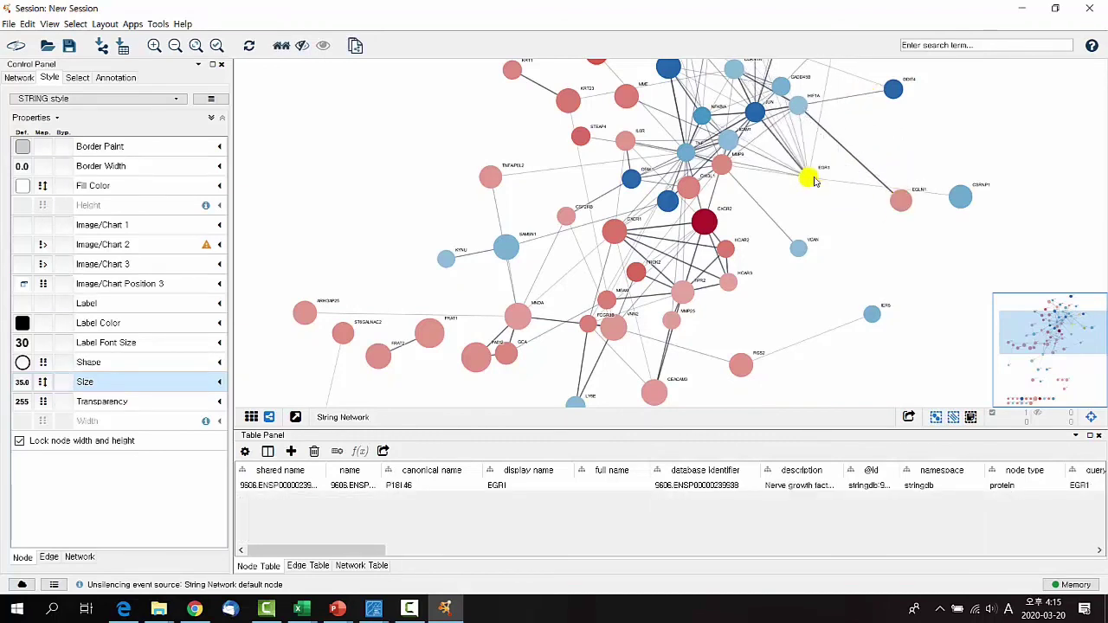
left_click(822, 219)
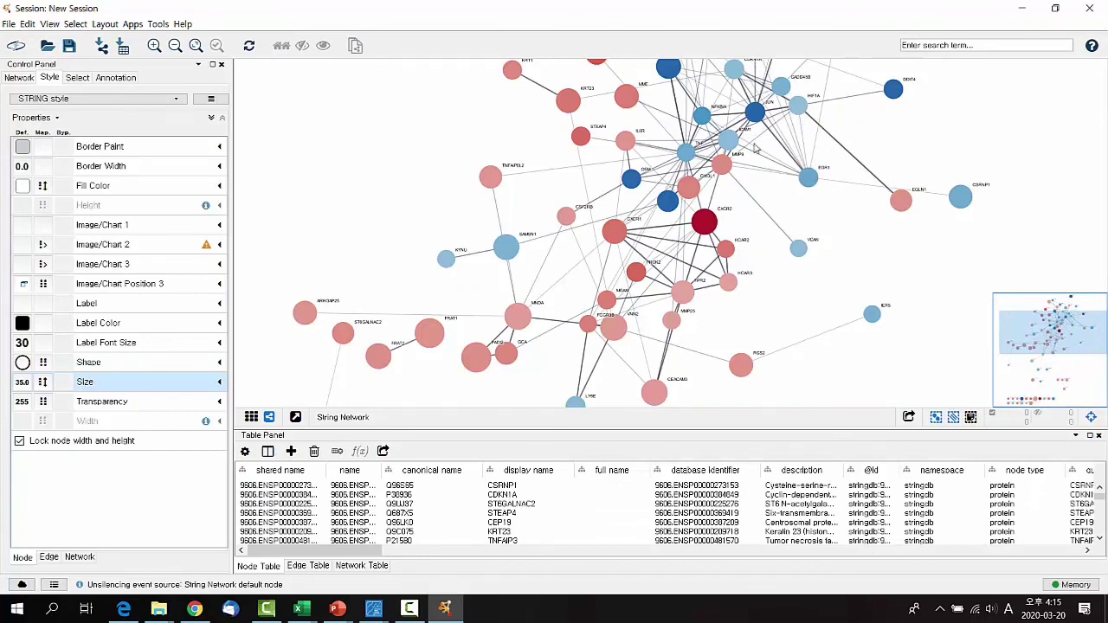
- Try to select the first neighbors of the EGR1 node using the Directed: Incoming option
left_click(811, 182)
left_click(76, 23)
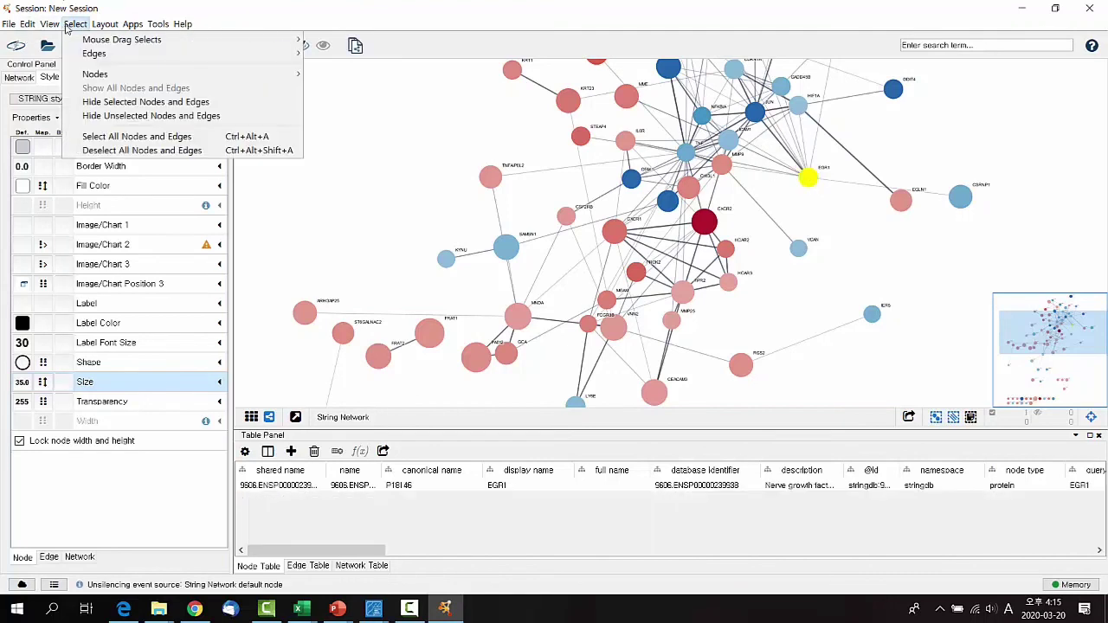
mouse_move(86, 76)
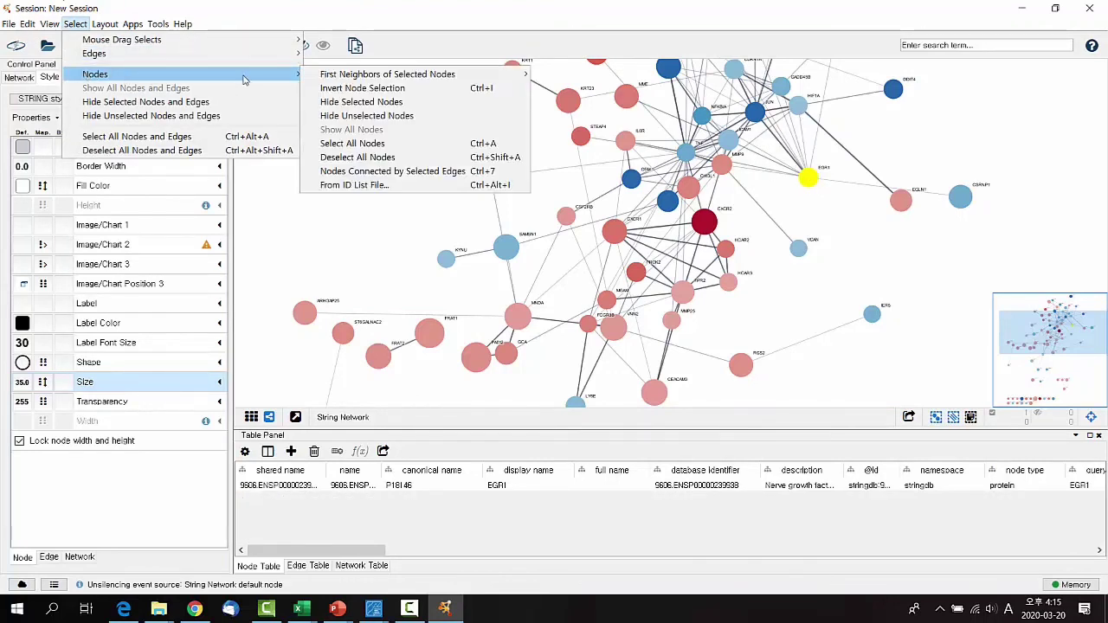
mouse_move(321, 78)
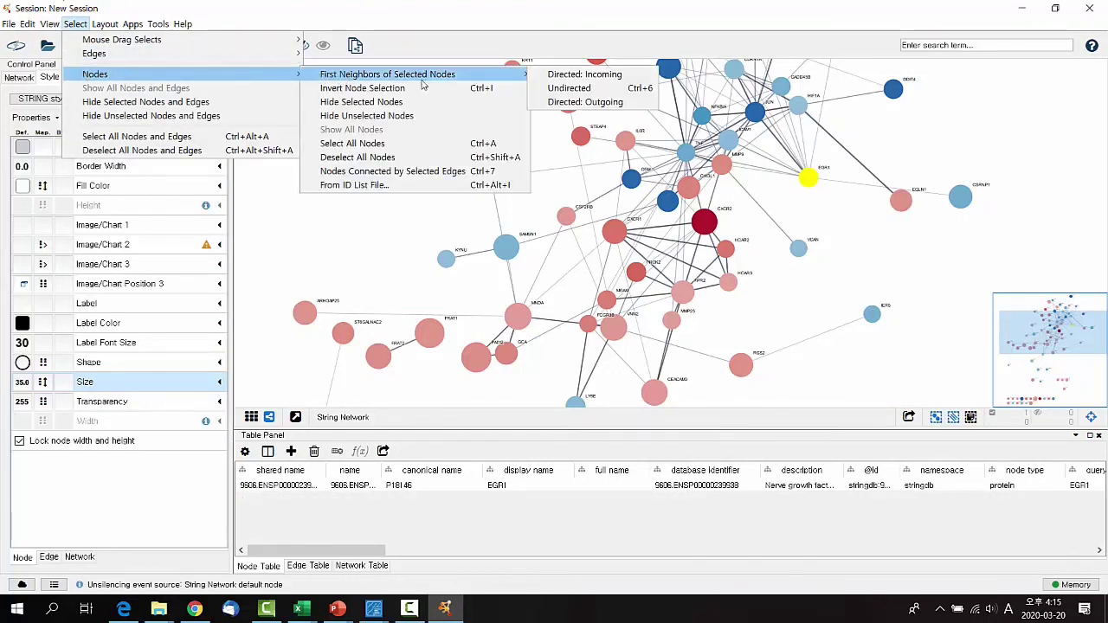
left_click(594, 79)
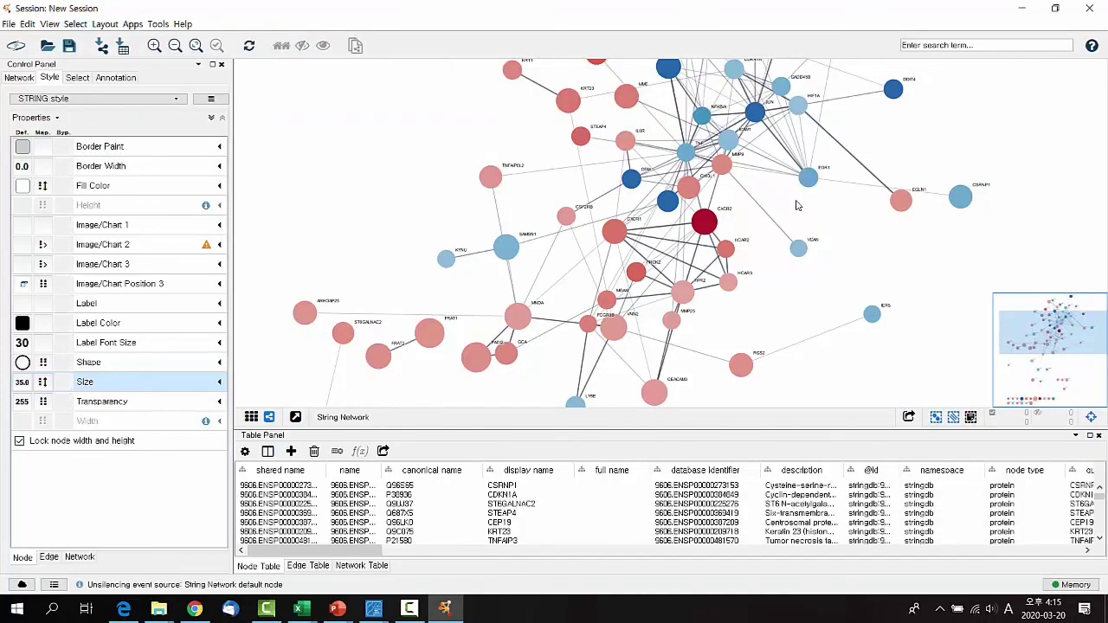